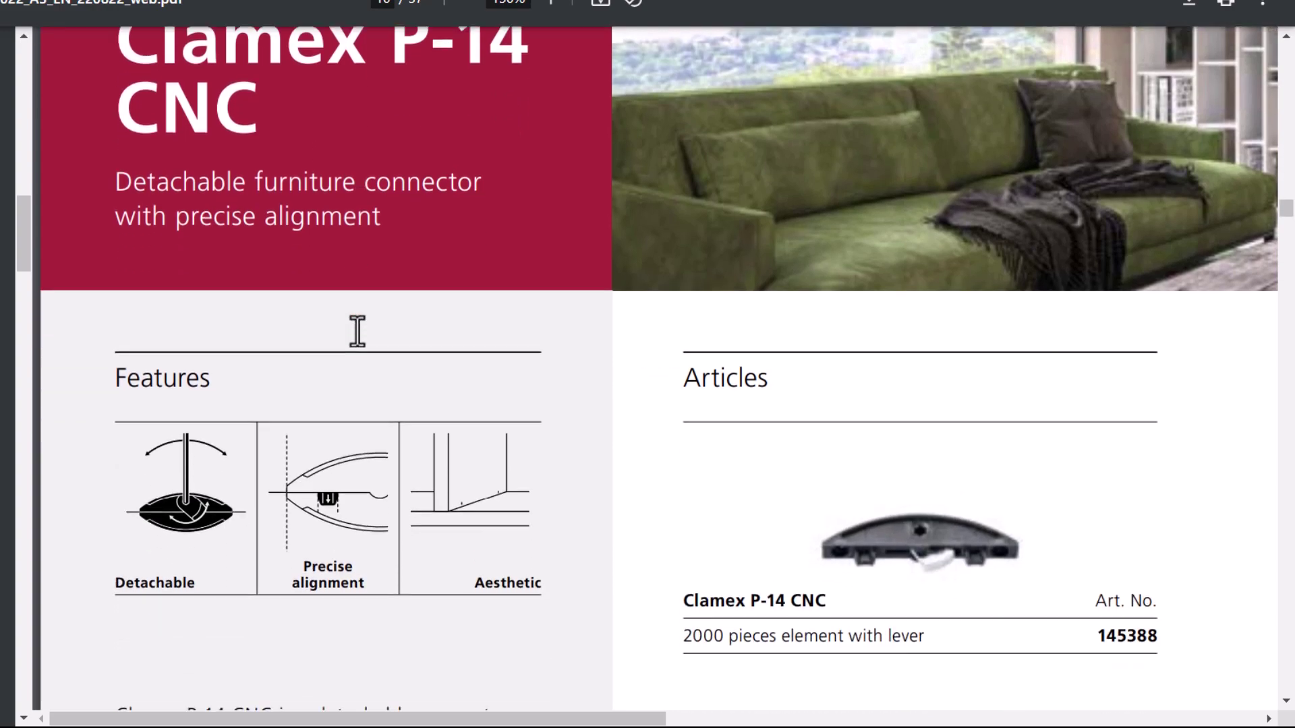
- Examine the Clamex P-14 CNC articles and the Function diagrams in the Lamello P-System brochure
scroll(509, 329, "down", 2)
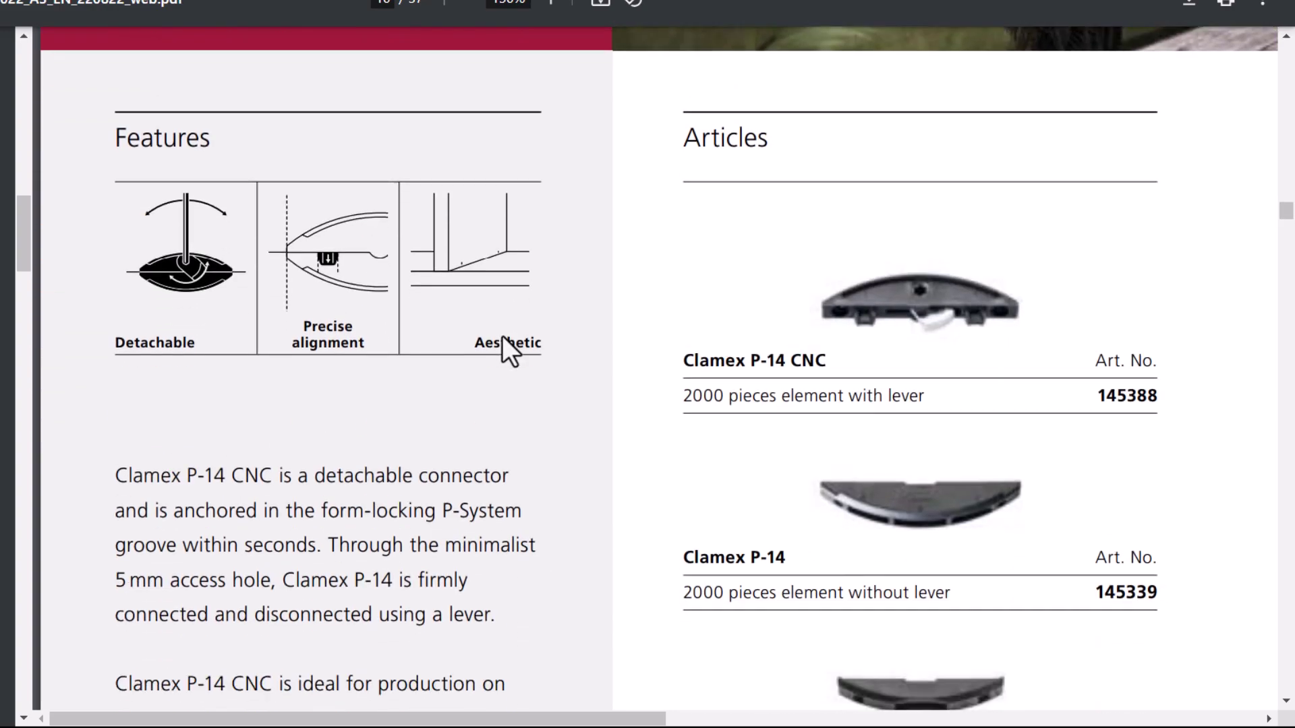
scroll(417, 331, "up", 2)
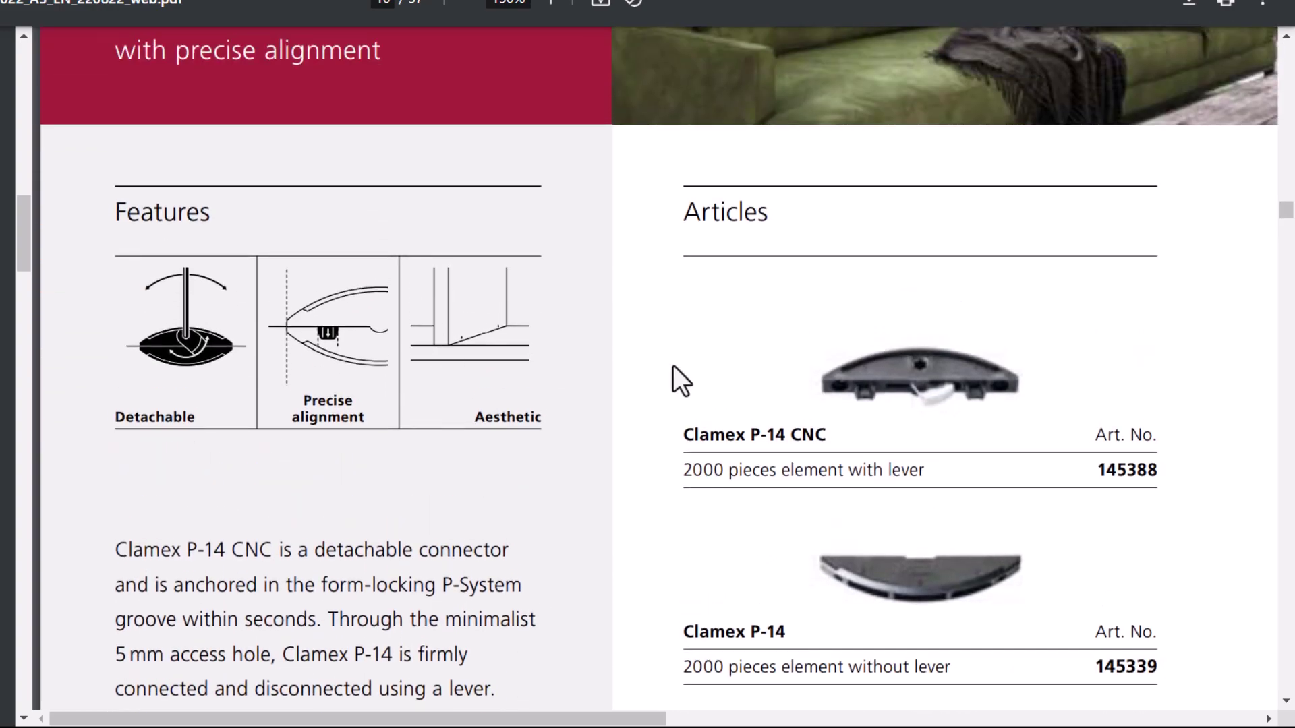
middle_click(646, 391)
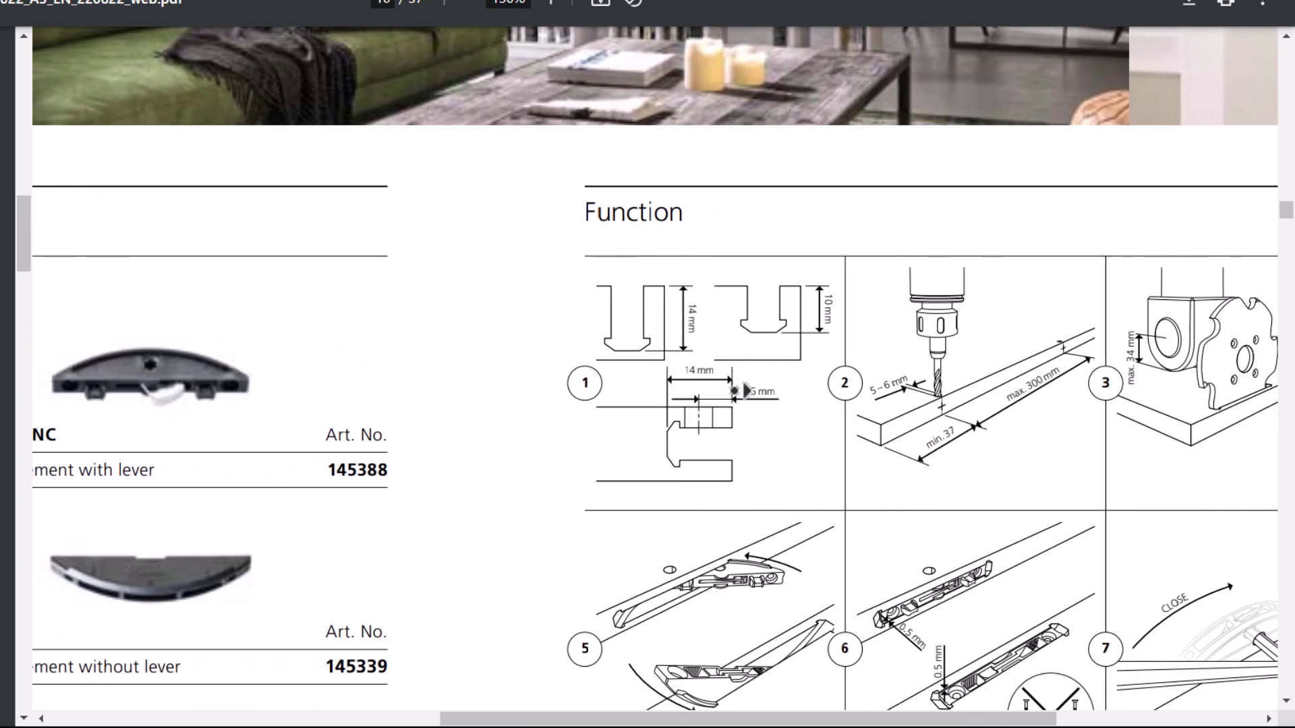
scroll(791, 486, "down", 2)
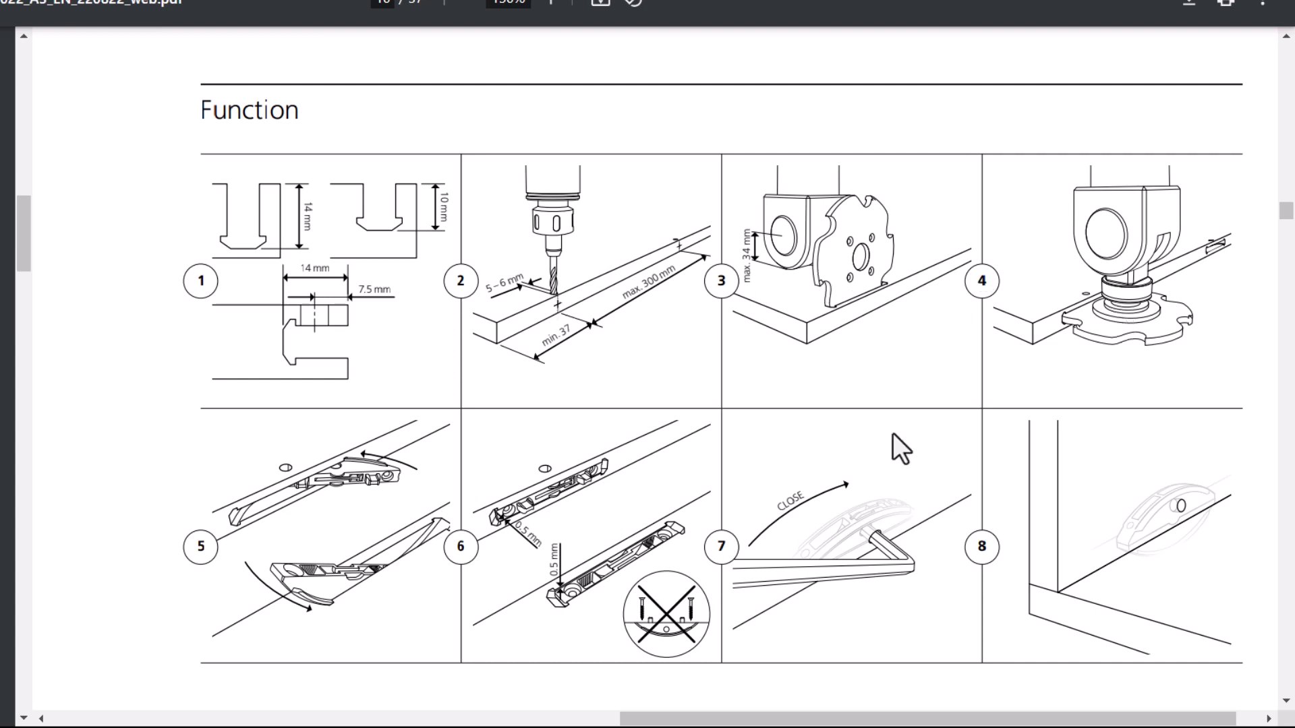
scroll(685, 476, "down", 3)
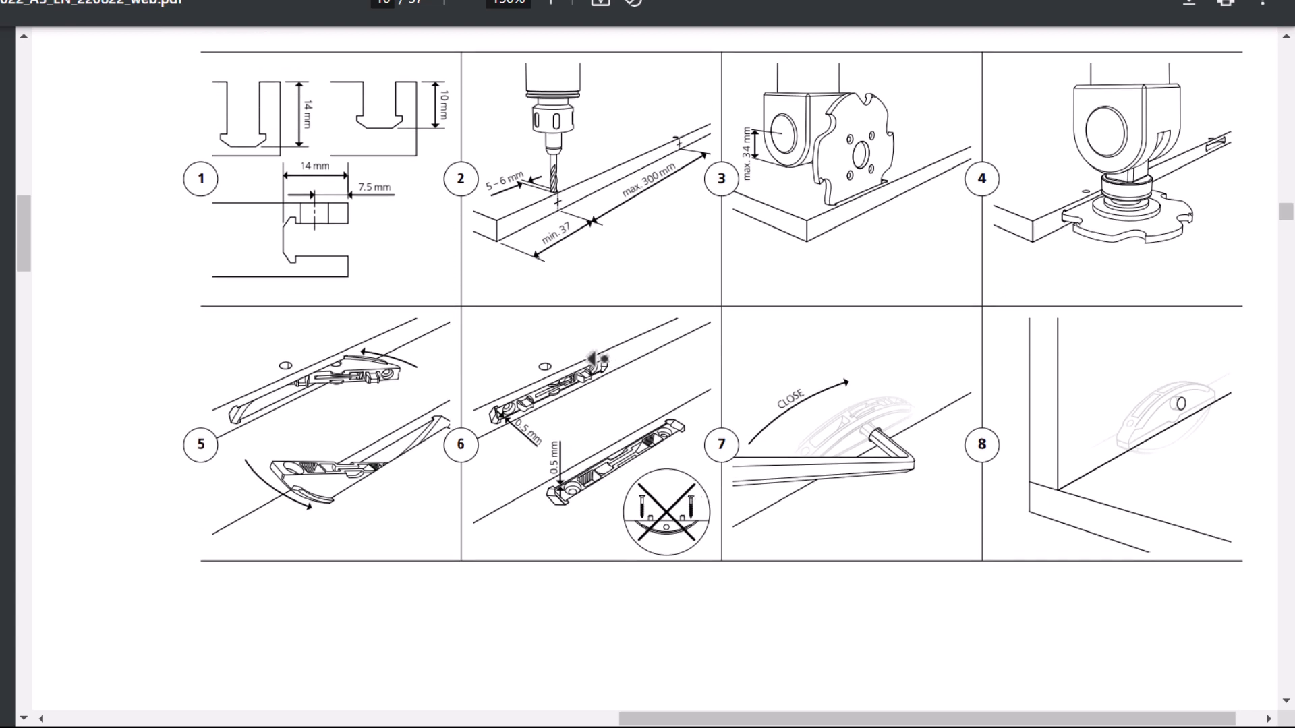
scroll(593, 359, "left", 3, "shift")
scroll(527, 362, "left", 5, "shift")
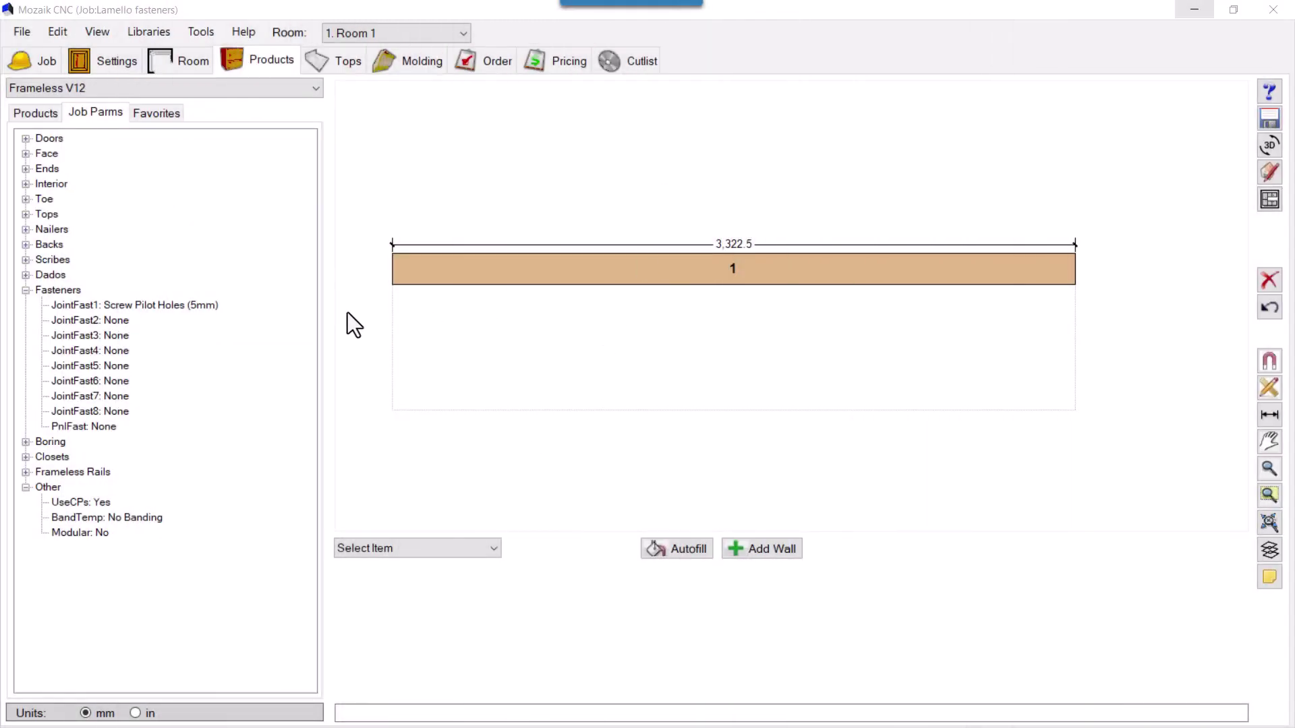
- Place a Pair Door - Single Drawer base cabinet from the product library at the left end of wall 1
left_click(32, 114)
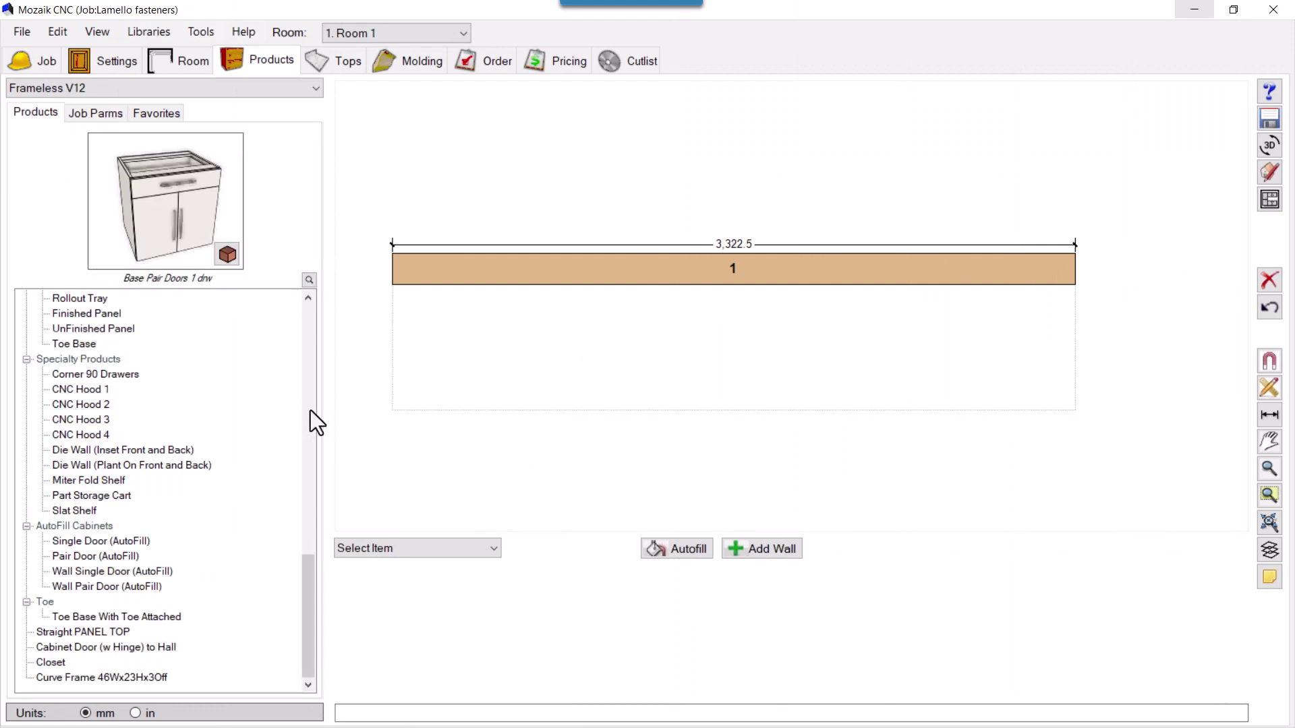
scroll(310, 410, "up", 15)
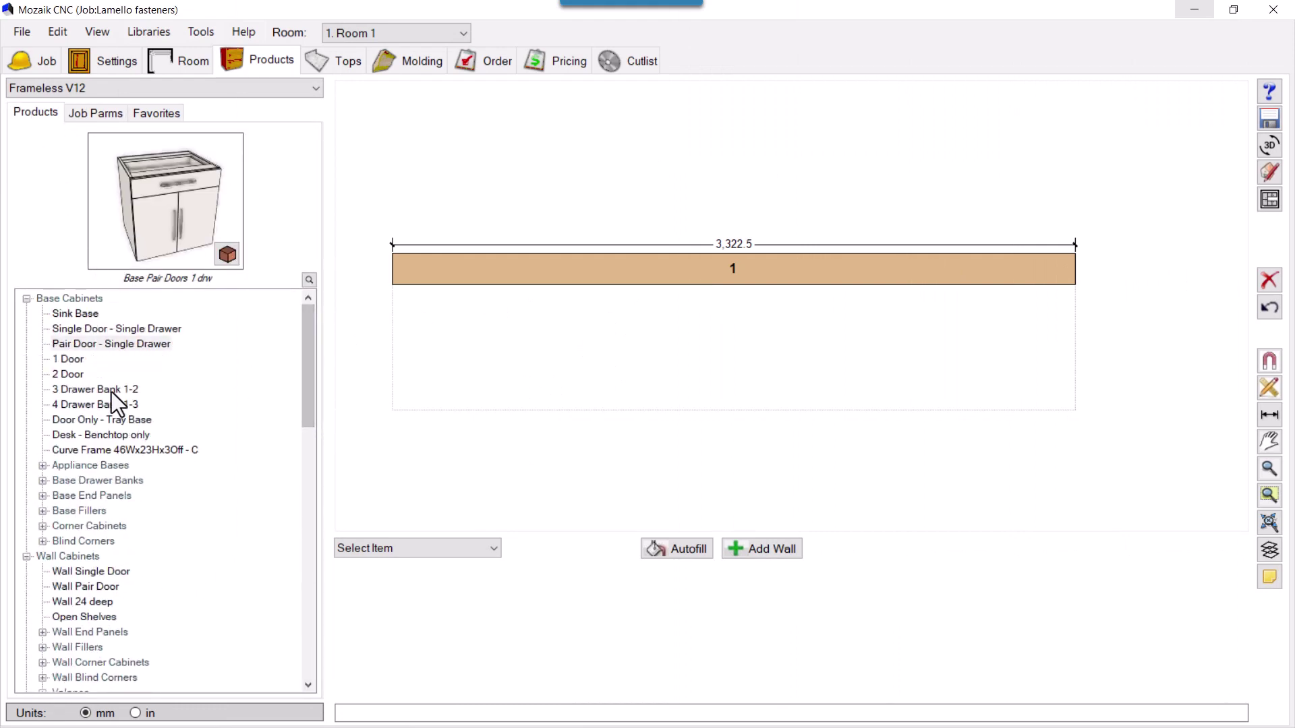
left_click(90, 334)
left_click(94, 344)
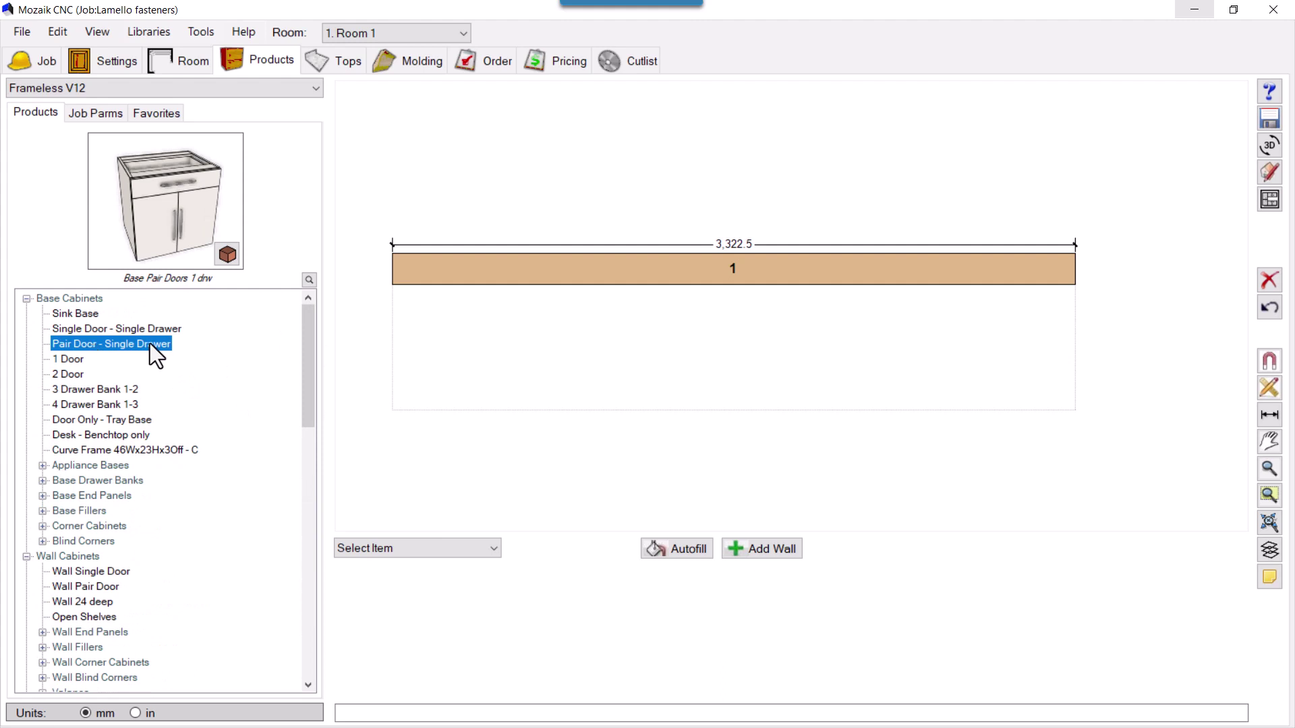
left_click_drag(150, 343, 550, 311)
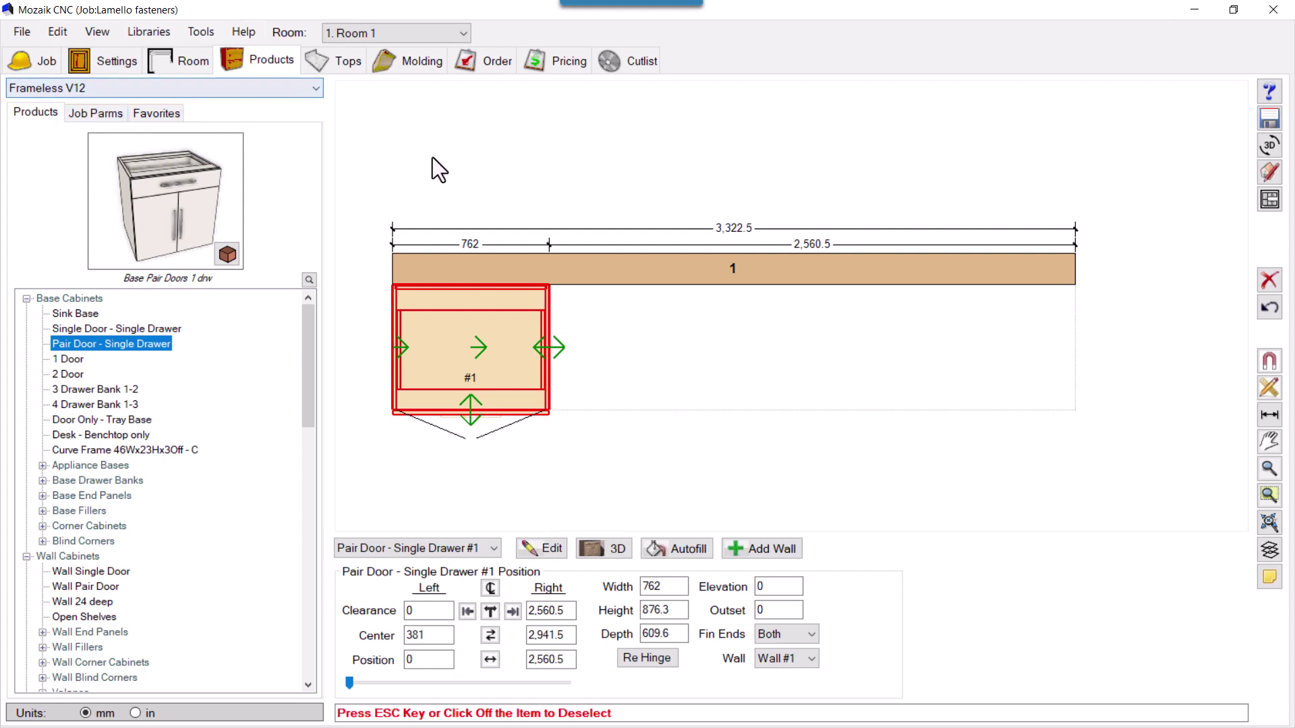
left_click(521, 164)
scroll(634, 297, "down", 3)
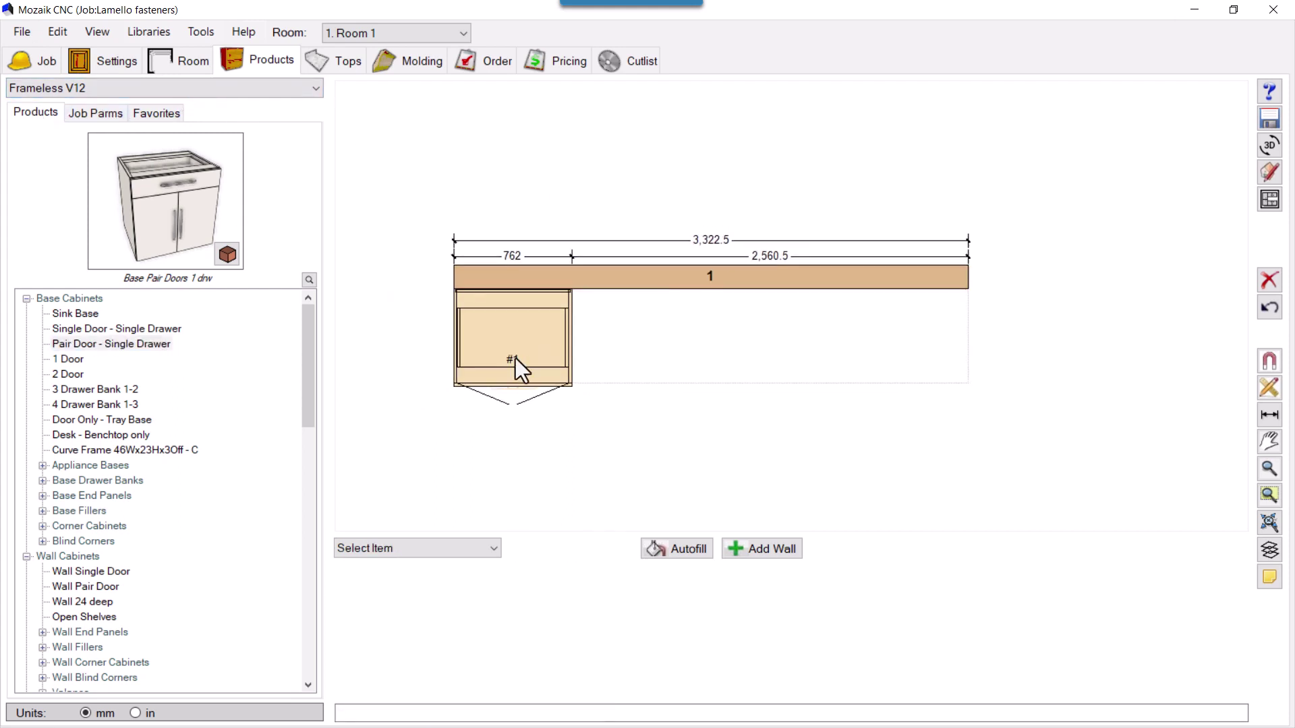
- Inspect the placed base cabinet's construction and joints from several angles in the 3D product viewer
scroll(421, 363, "up", 5)
left_click(623, 334)
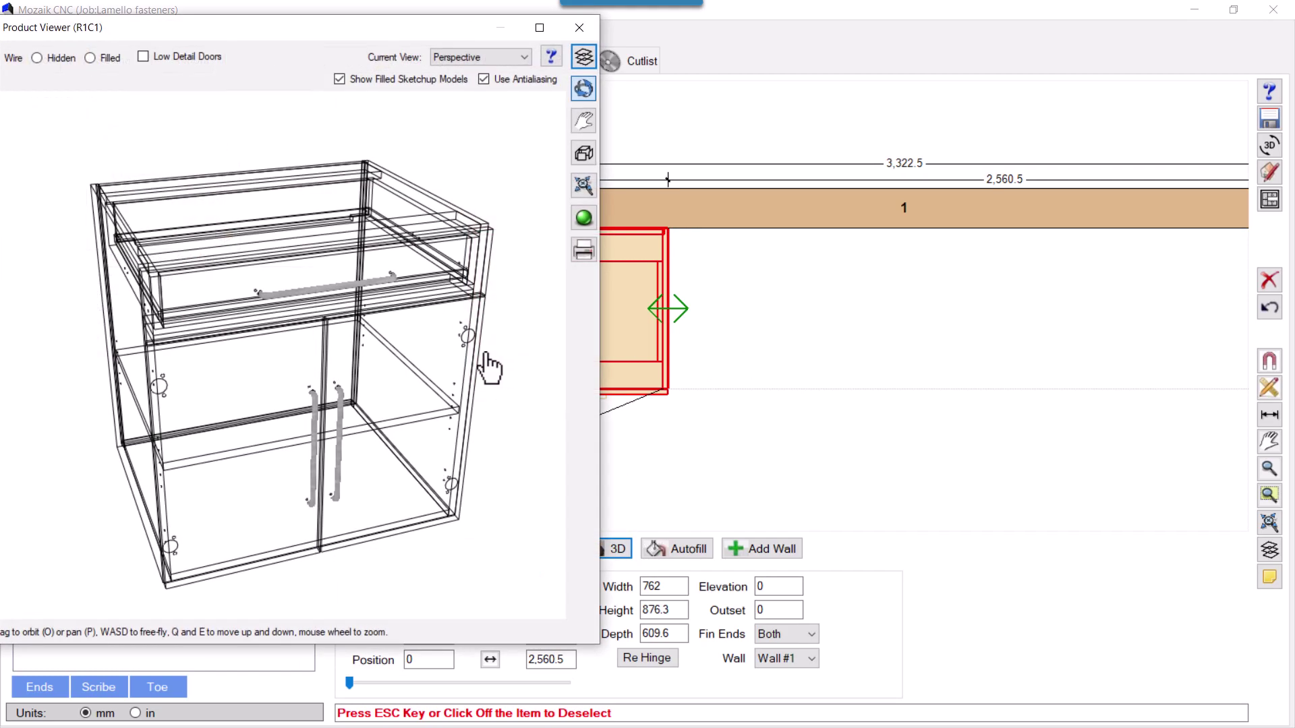
left_click_drag(437, 389, 375, 397)
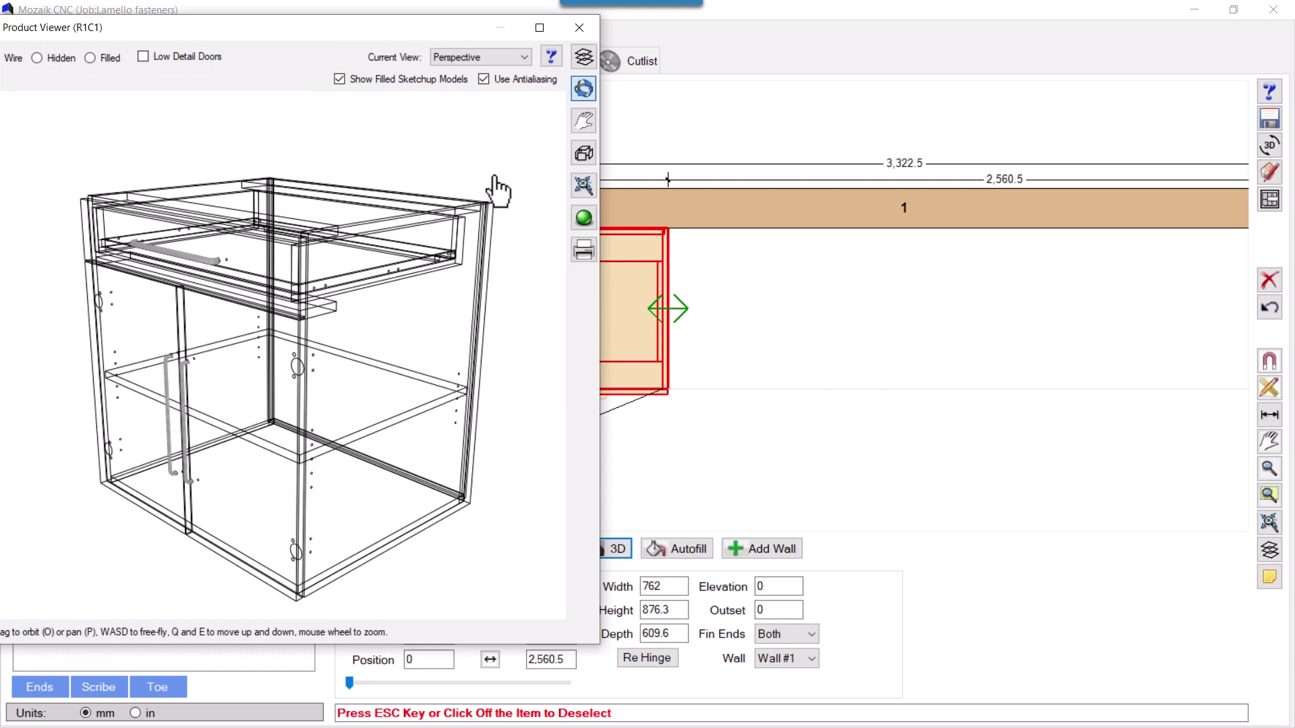
left_click(580, 28)
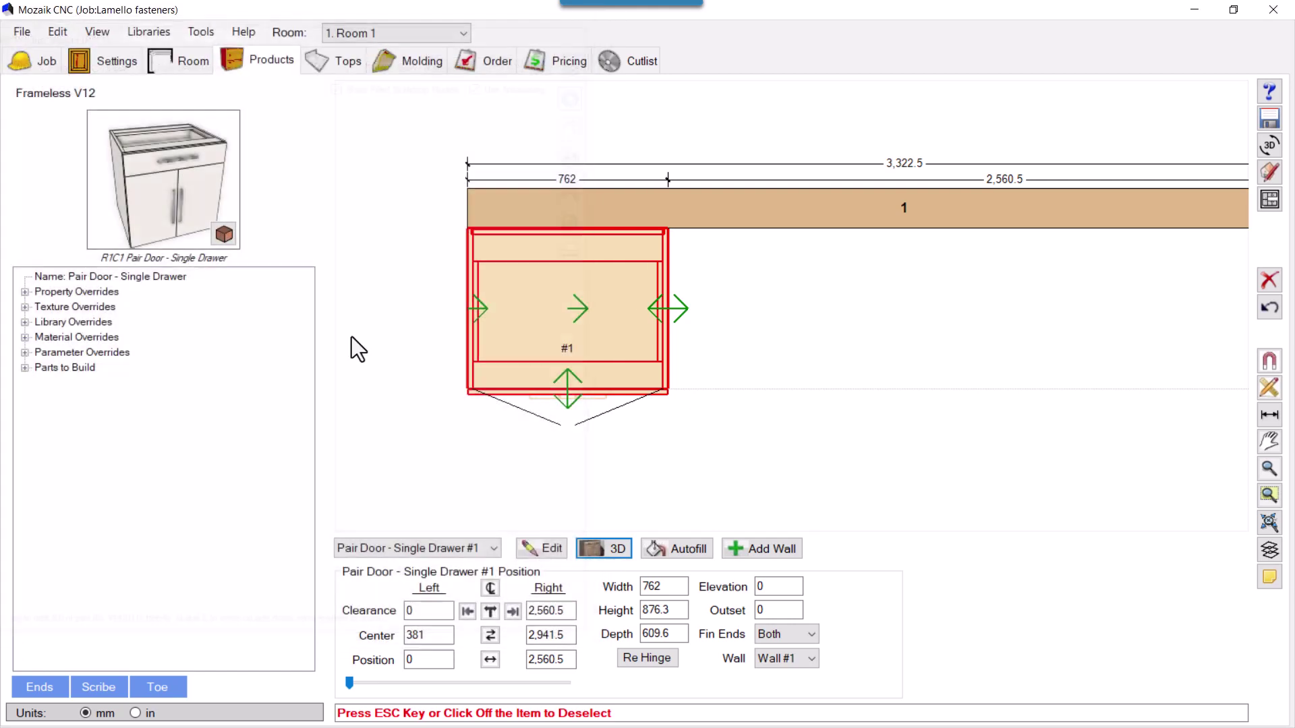
- Override the cabinet's JointFast1 fastener parameter with None
left_click(25, 352)
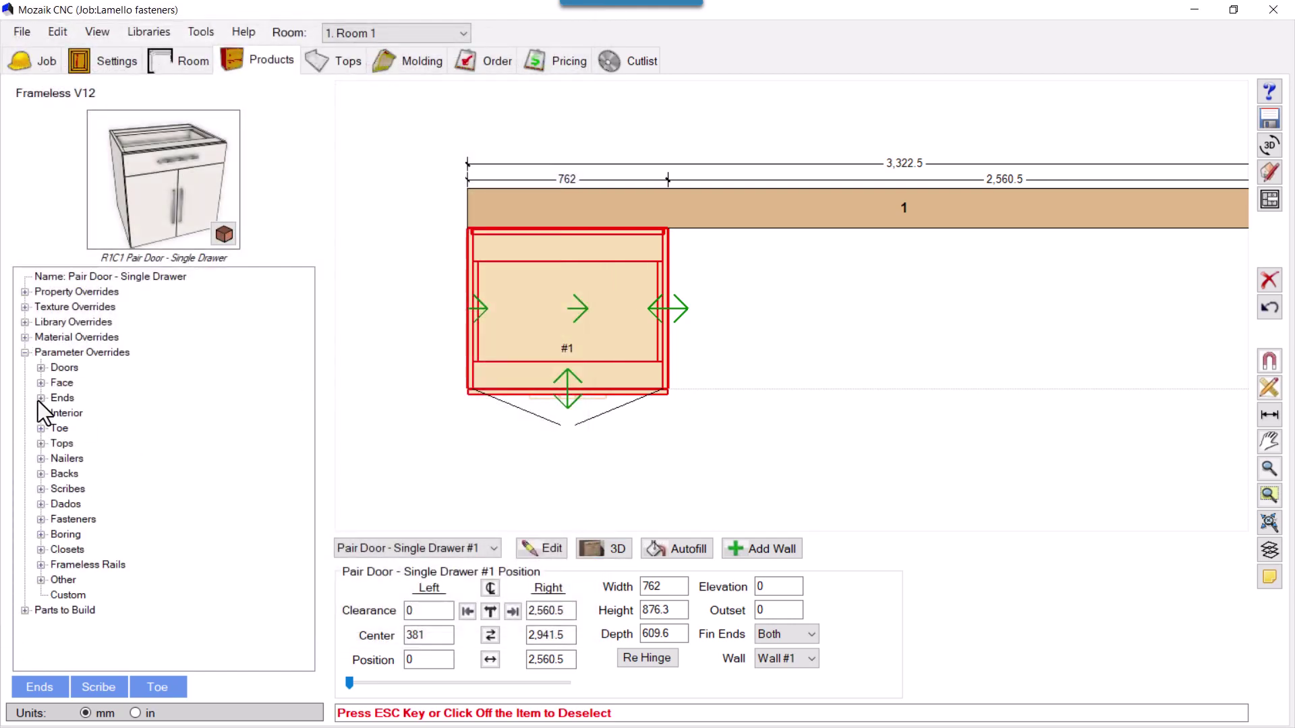
left_click(41, 519)
left_click(174, 533)
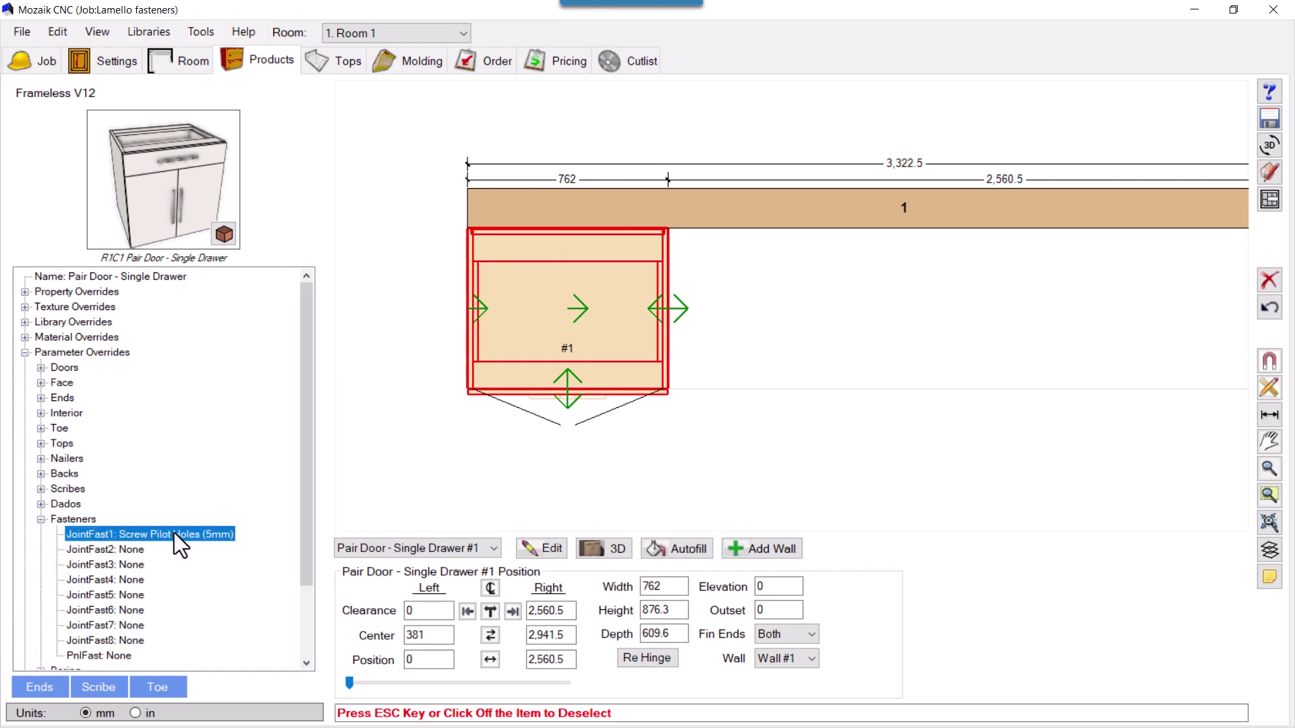
left_click(174, 533)
left_click(218, 570)
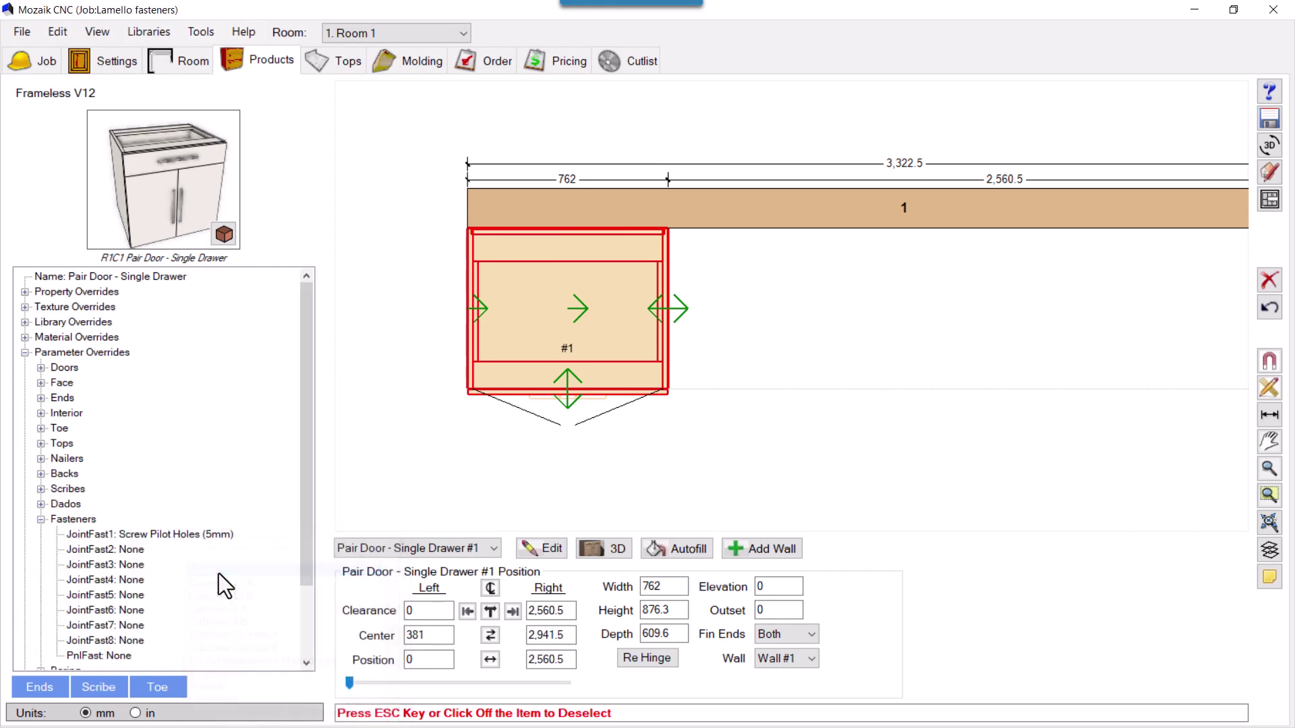
- Check the cabinet's joints in 3D after the fastener override, and reselect the cabinet on the wall
left_click(617, 554)
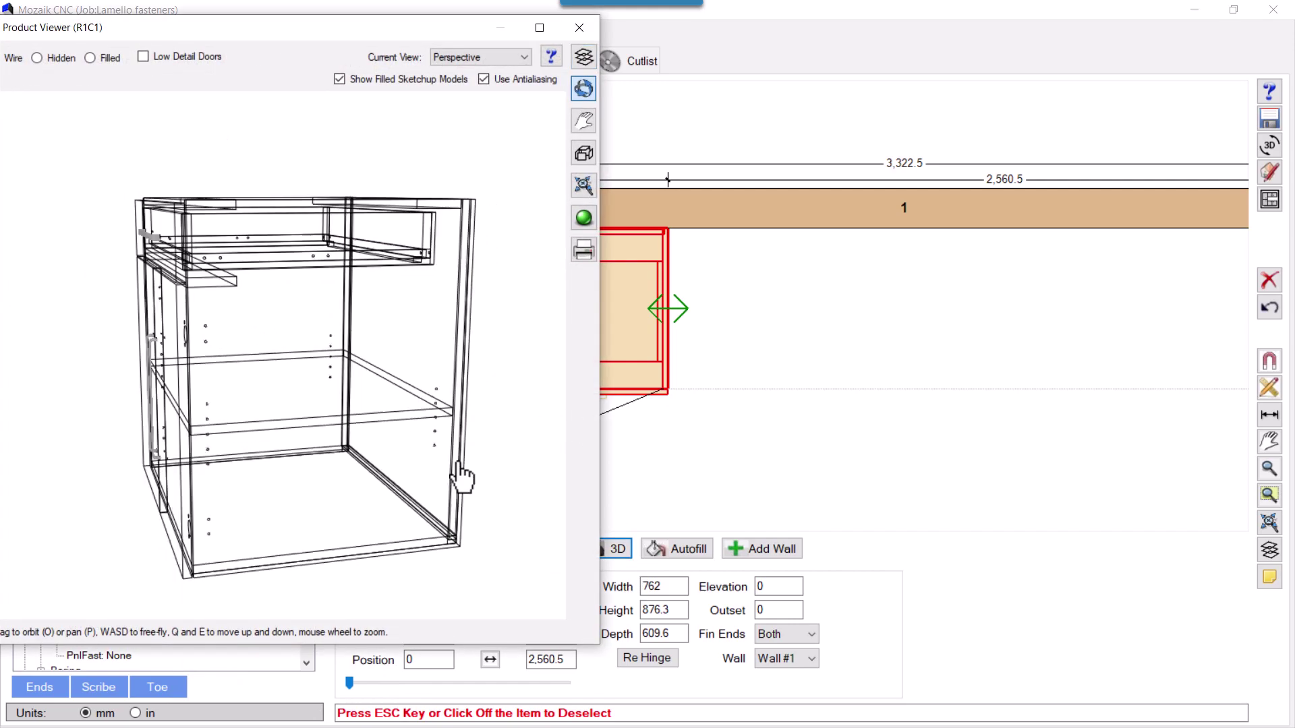
left_click_drag(462, 478, 485, 489)
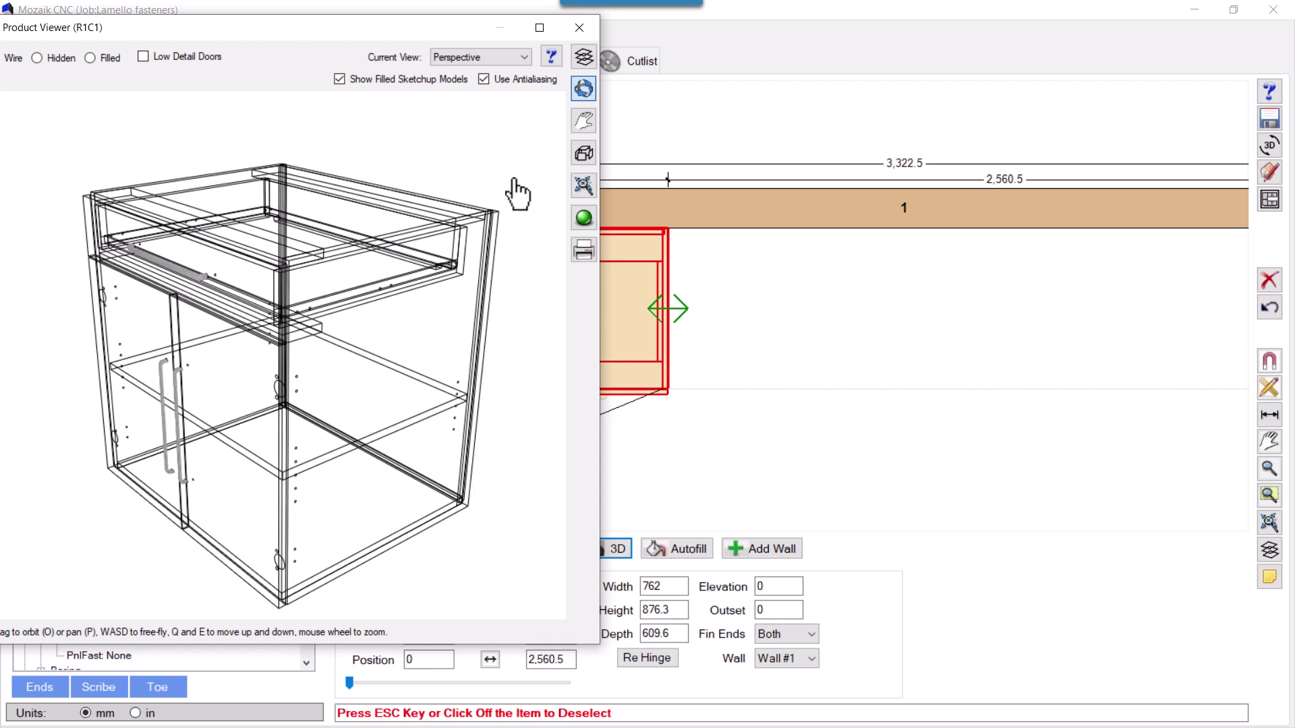
left_click(580, 27)
left_click(794, 415)
left_click(569, 374)
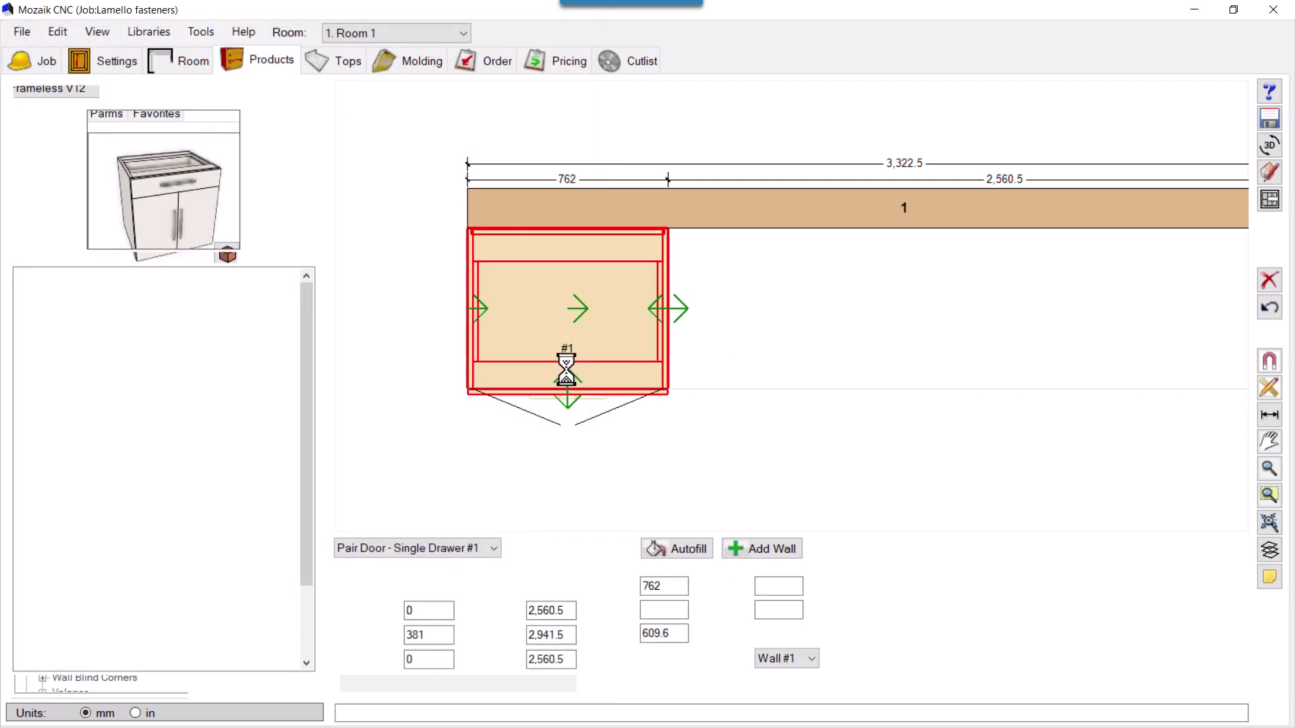
- Open the Lamello Clamex P-14 (6mm Bore) joint template in the hardware library and display its male side operations
left_click(168, 31)
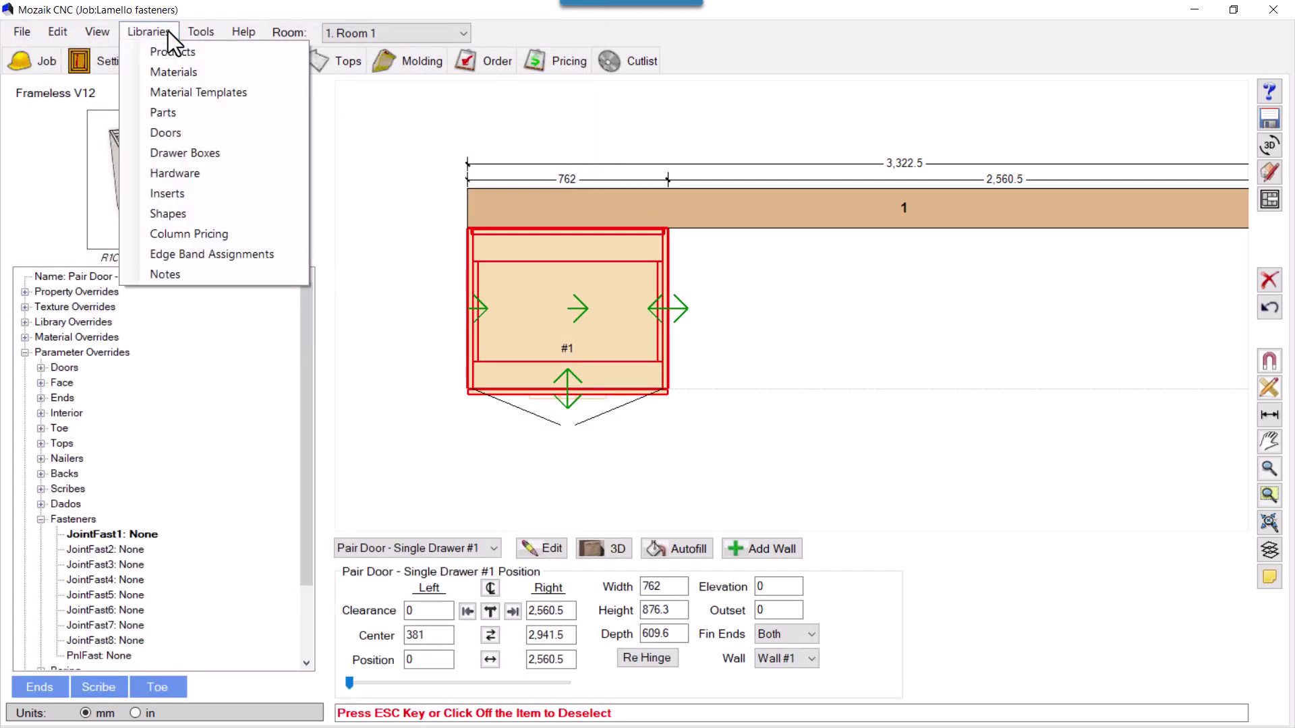
left_click(200, 171)
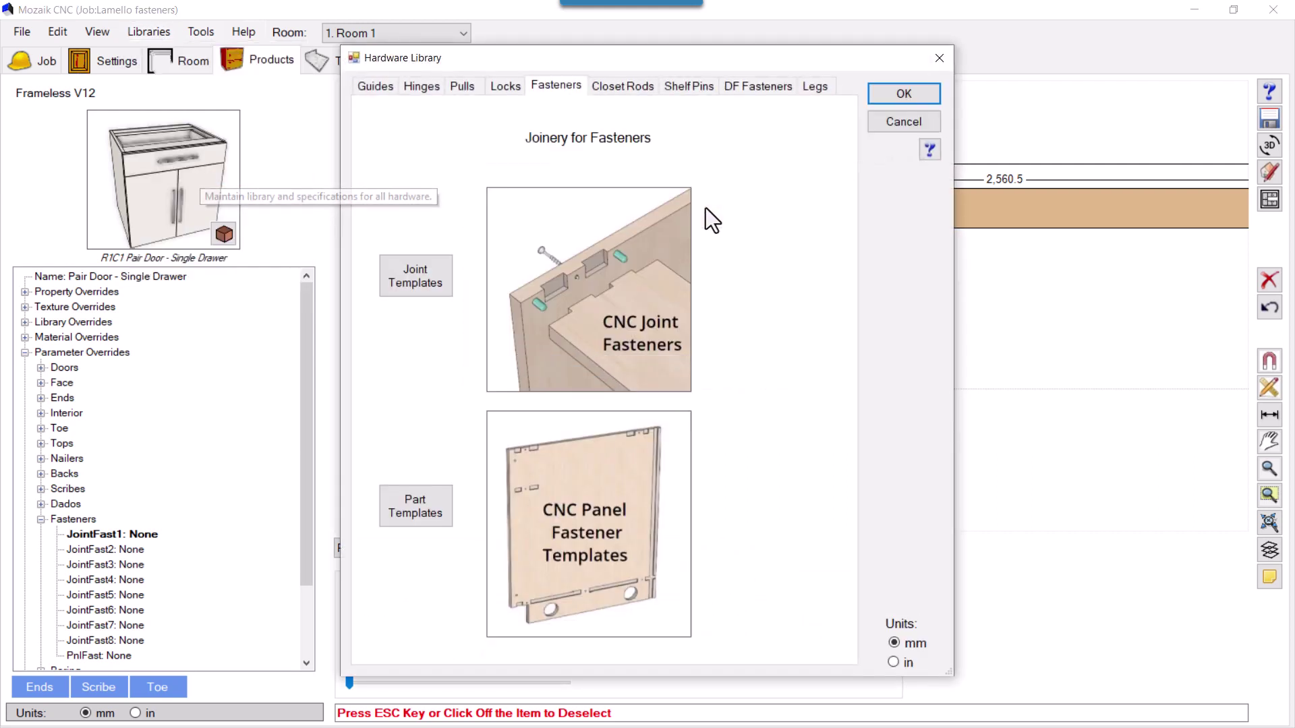
left_click(405, 278)
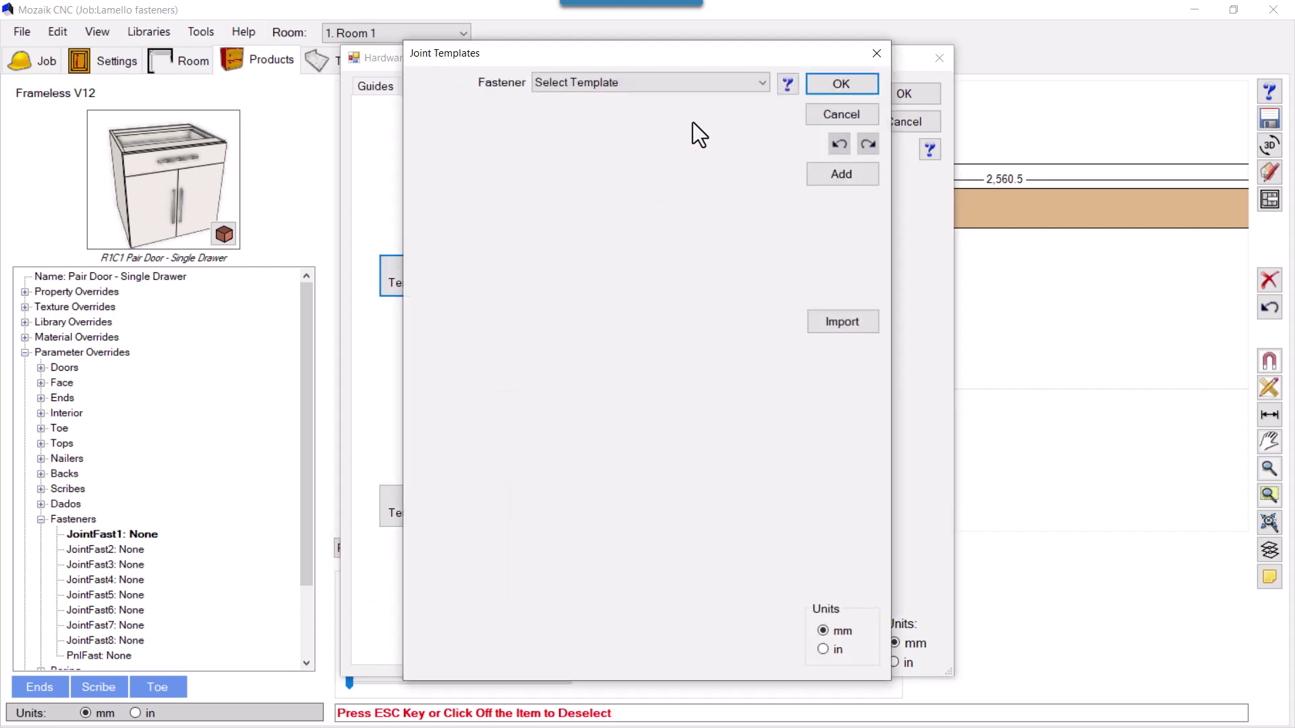
left_click(749, 82)
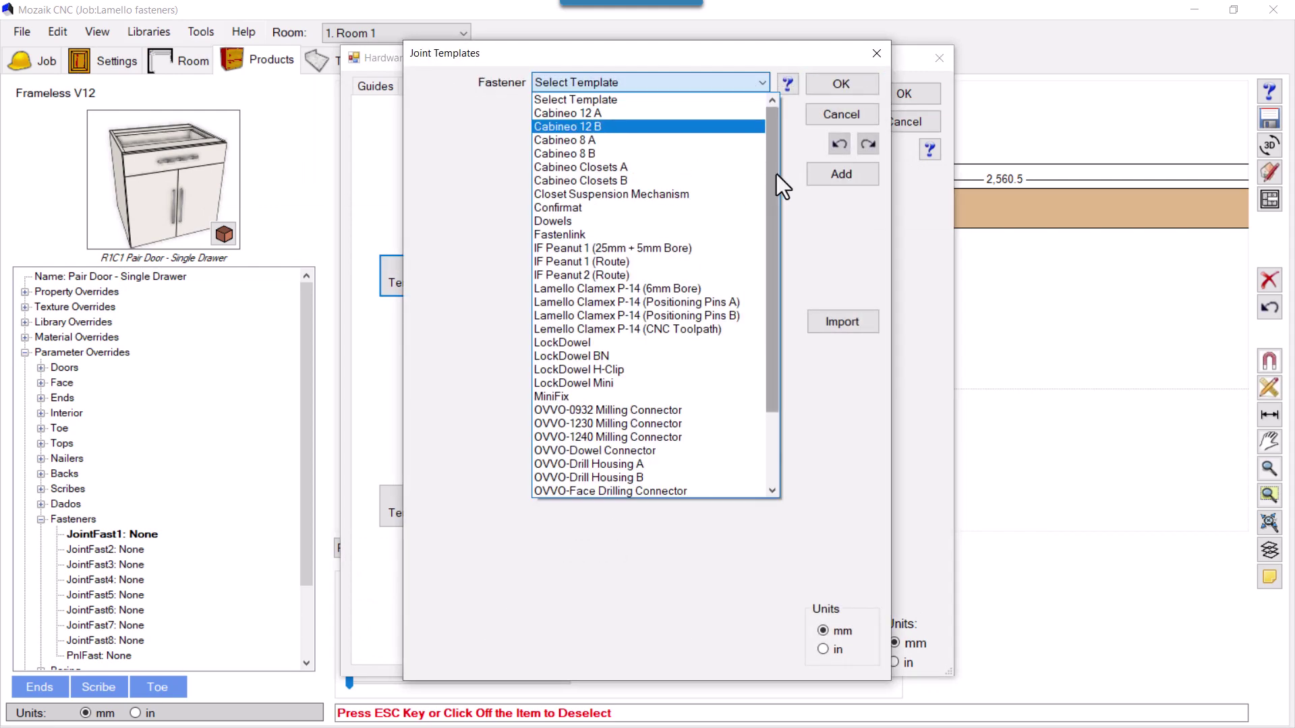
left_click(672, 291)
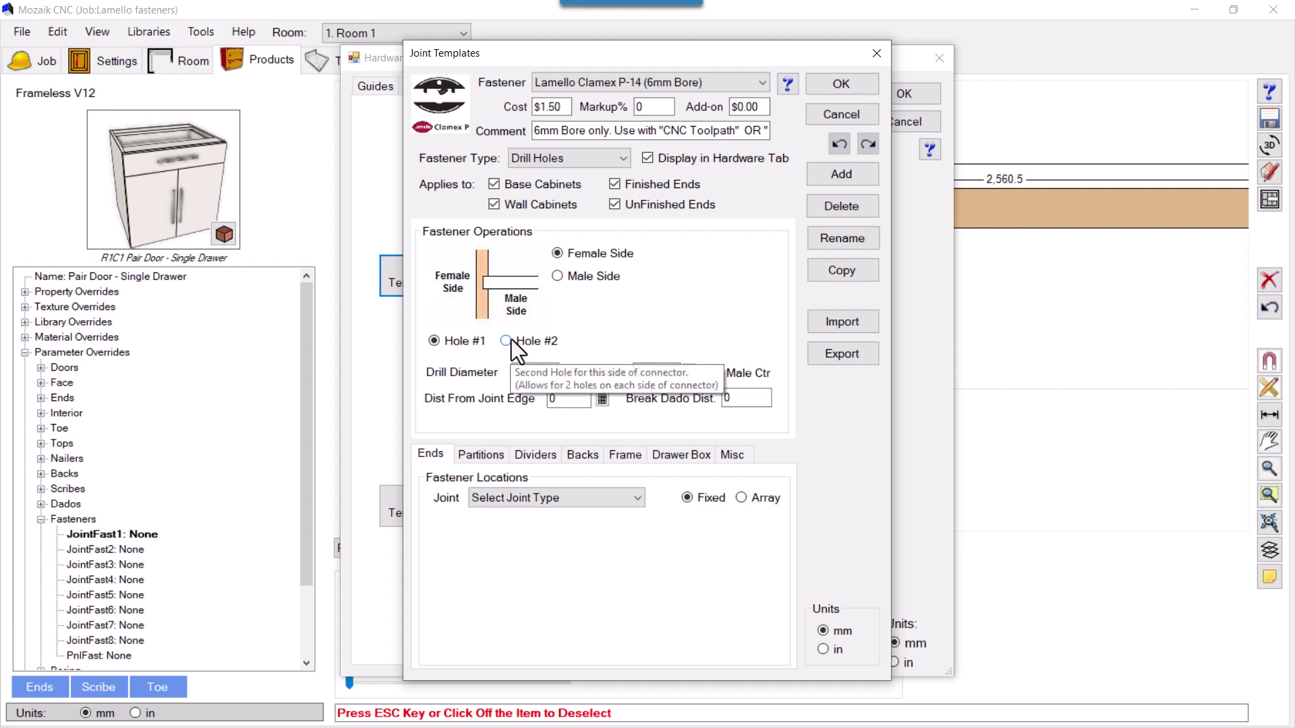
left_click(558, 277)
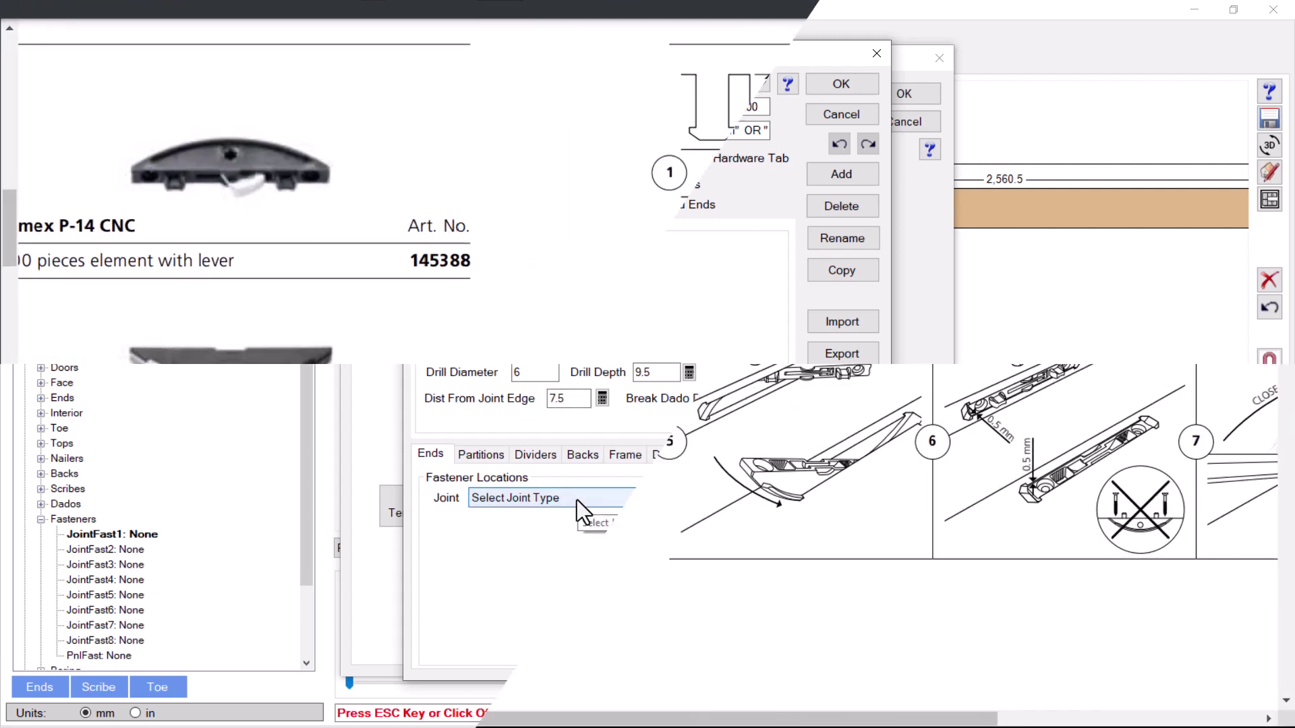
- Examine the brochure's Function diagrams for the Clamex P-14 bore and groove dimensions, and return to Mozaik
scroll(888, 361, "up", 1)
middle_click(975, 341)
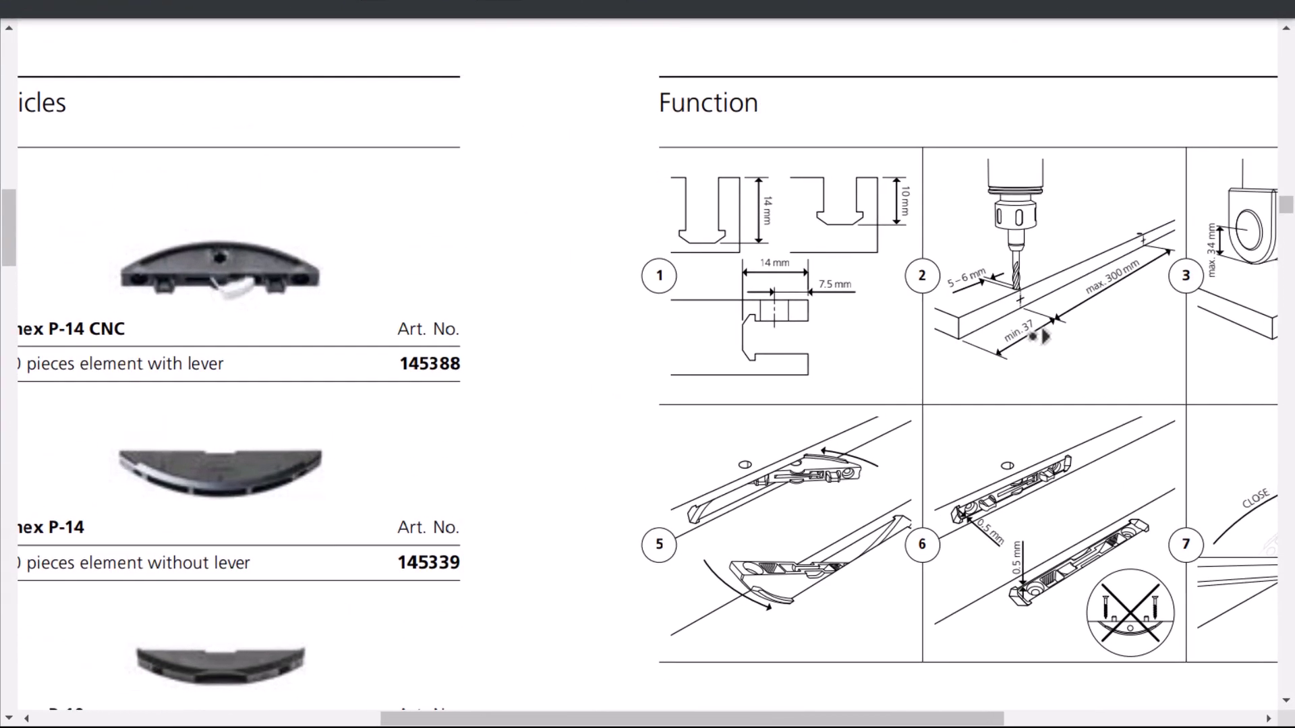
middle_click(1078, 335)
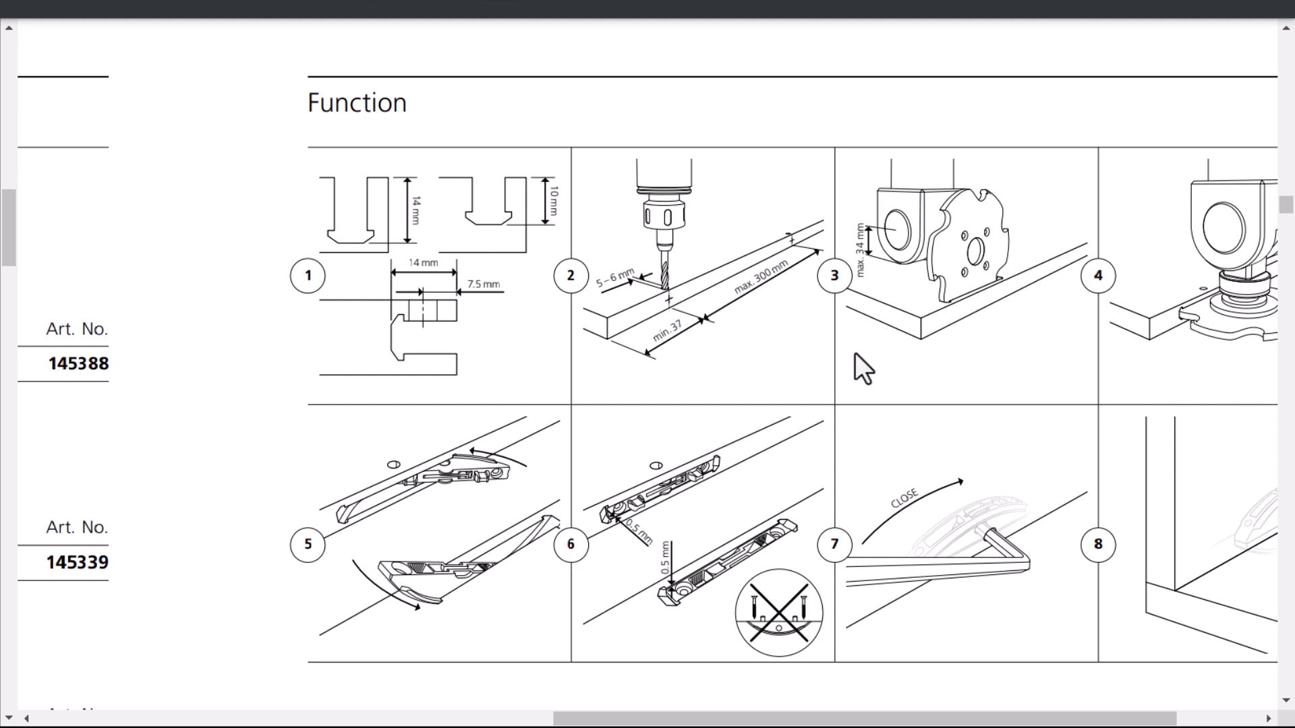
scroll(669, 508, "right", 3)
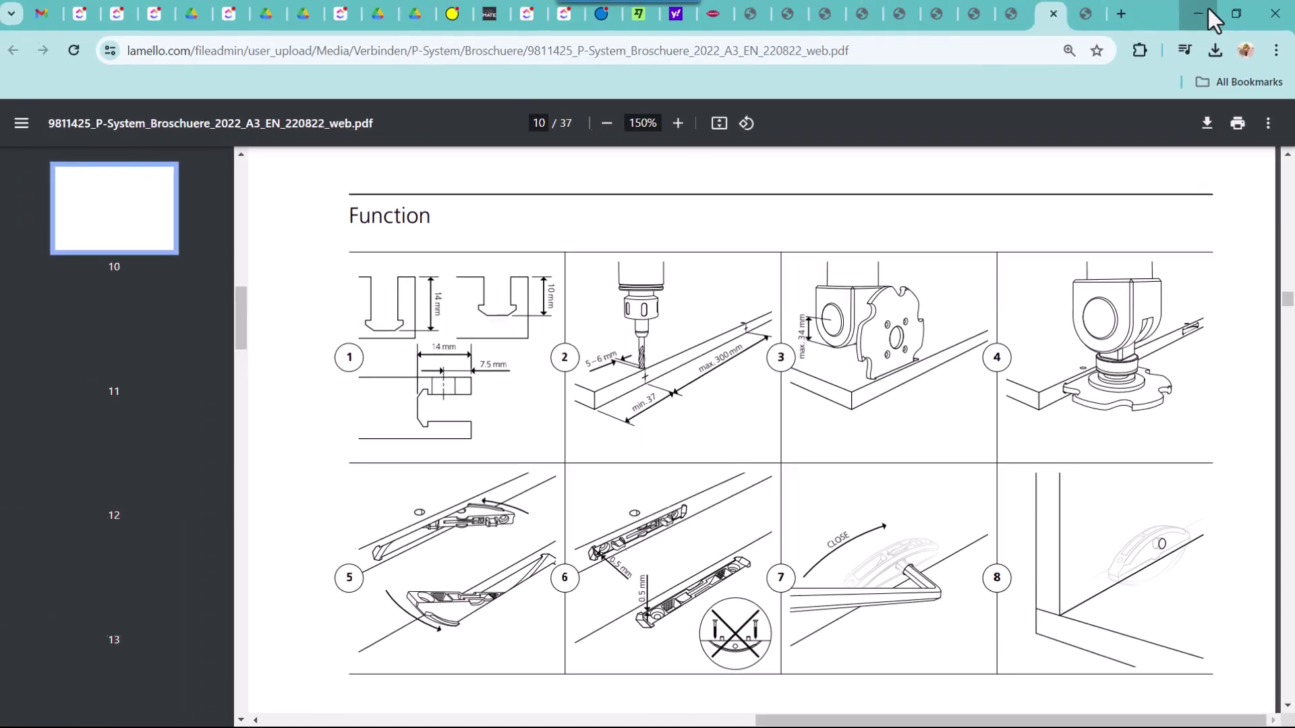
left_click(1208, 9)
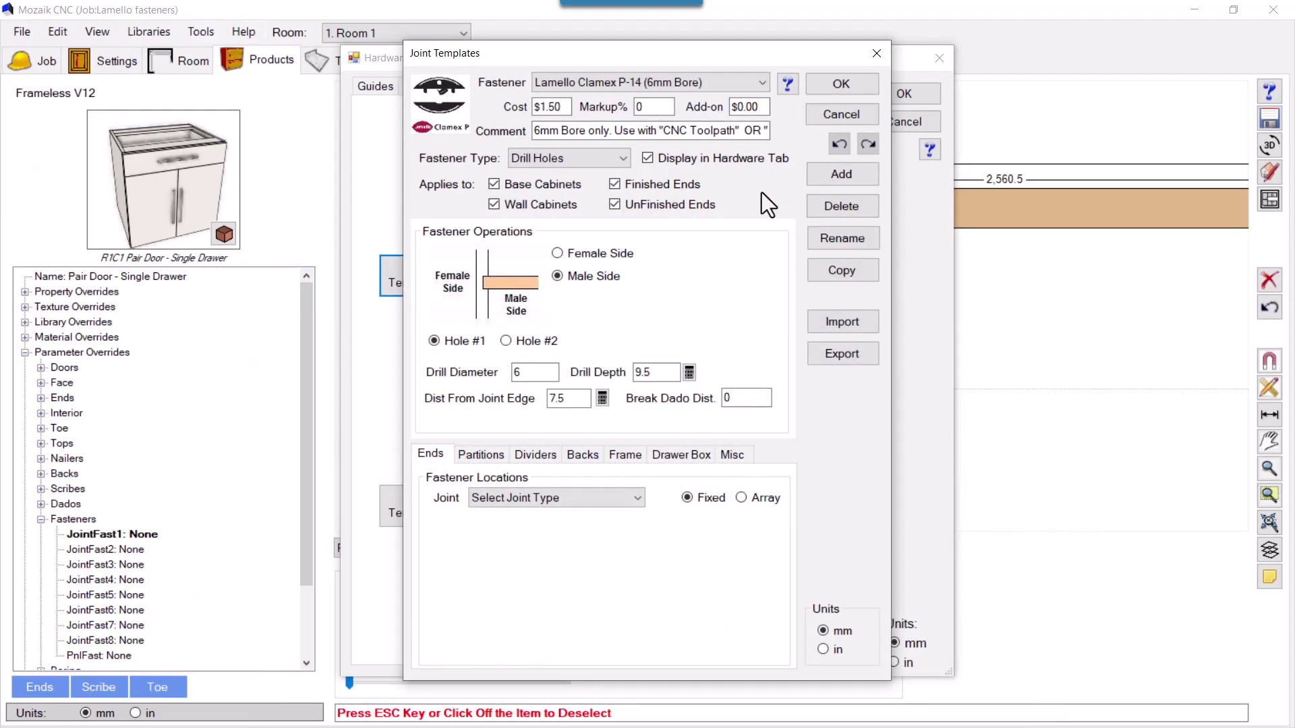
- Display the Lemello Clamex P-14 (CNC Toolpath) joint template and review the cutter choices for its Lamello operations
left_click(608, 84)
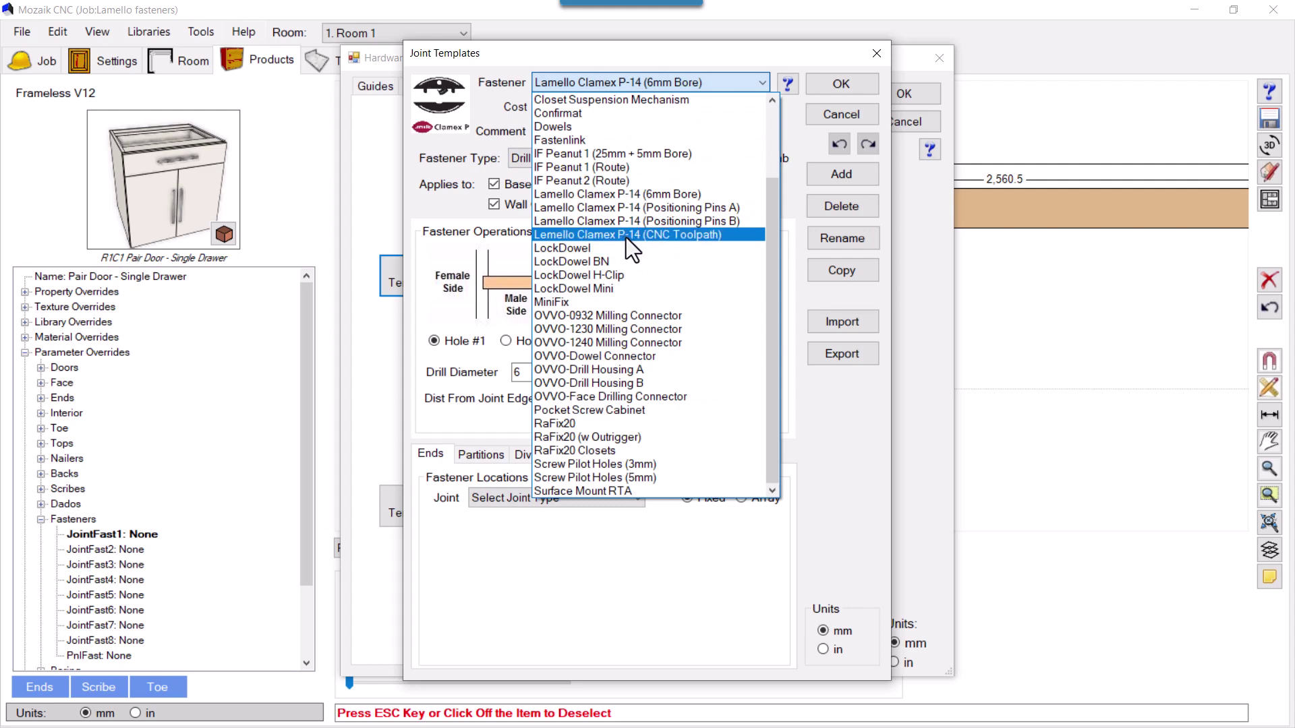
left_click(630, 236)
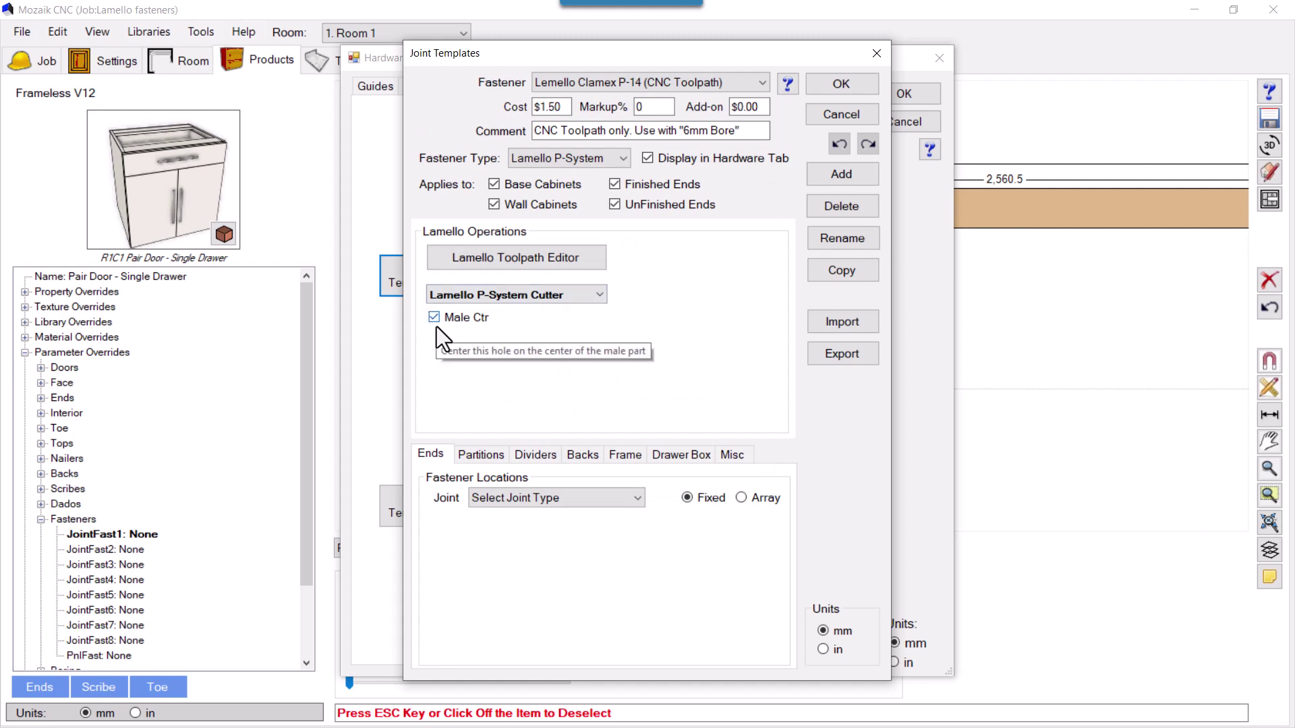
left_click(574, 298)
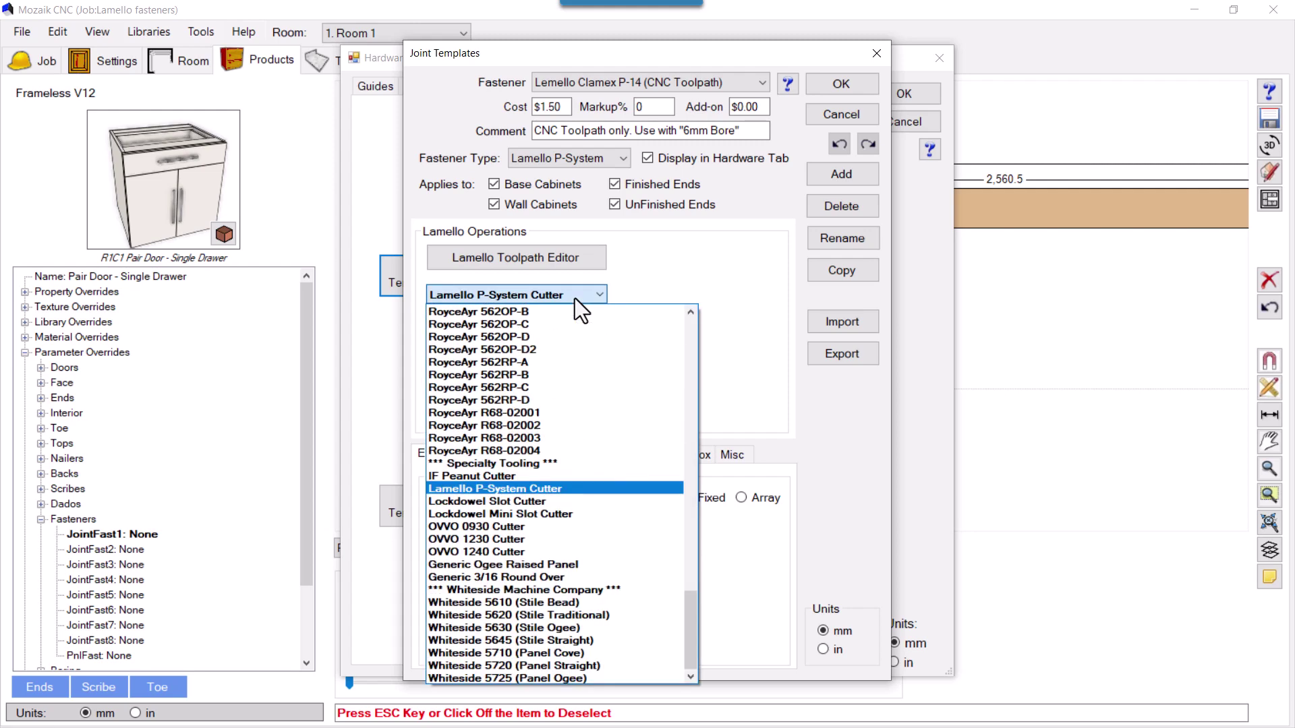
left_click(673, 280)
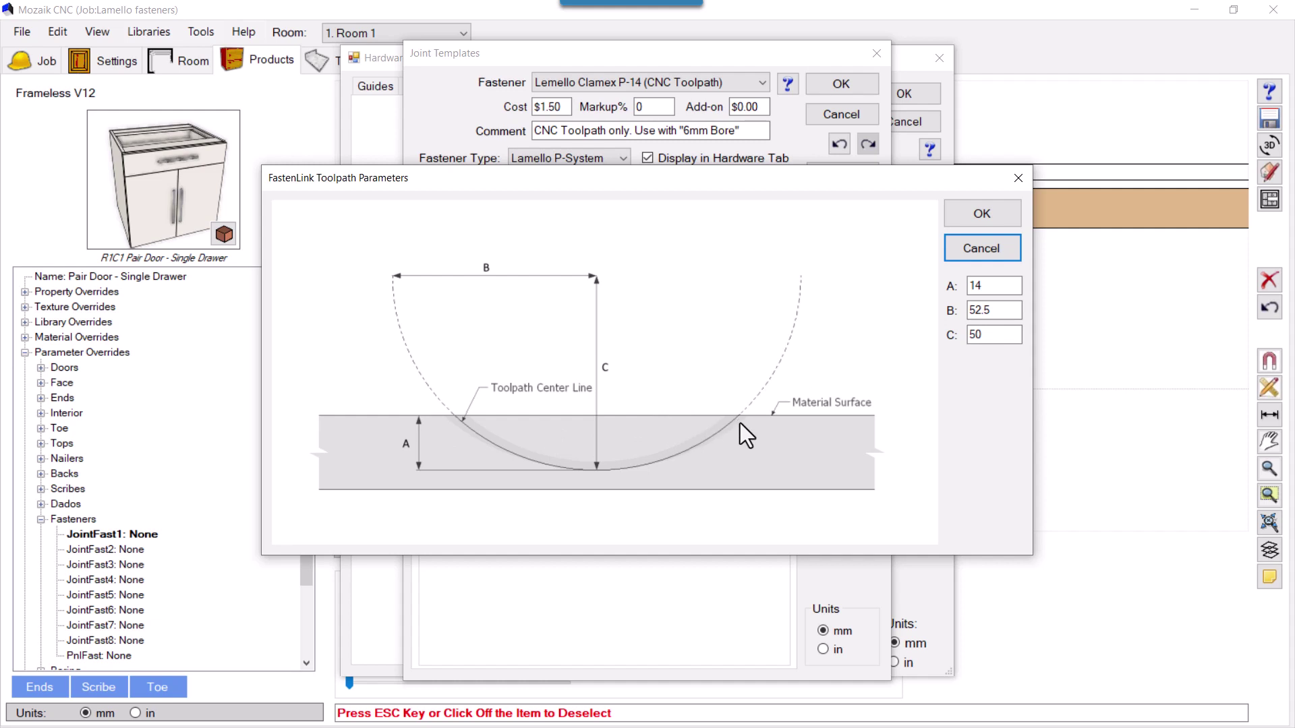
- Examine toolpath dimensions A, B and C in the Lamello Toolpath Editor, and leave it without applying changes
double_click(999, 336)
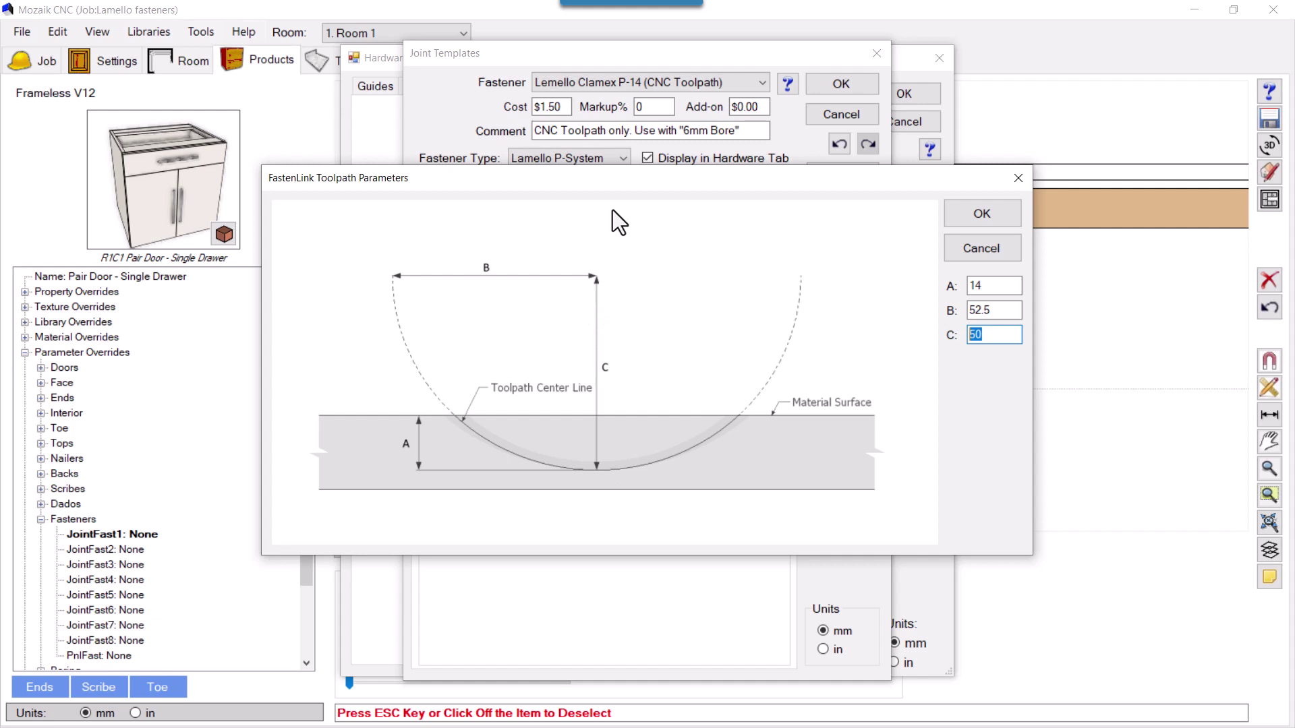
left_click_drag(610, 177, 660, 197)
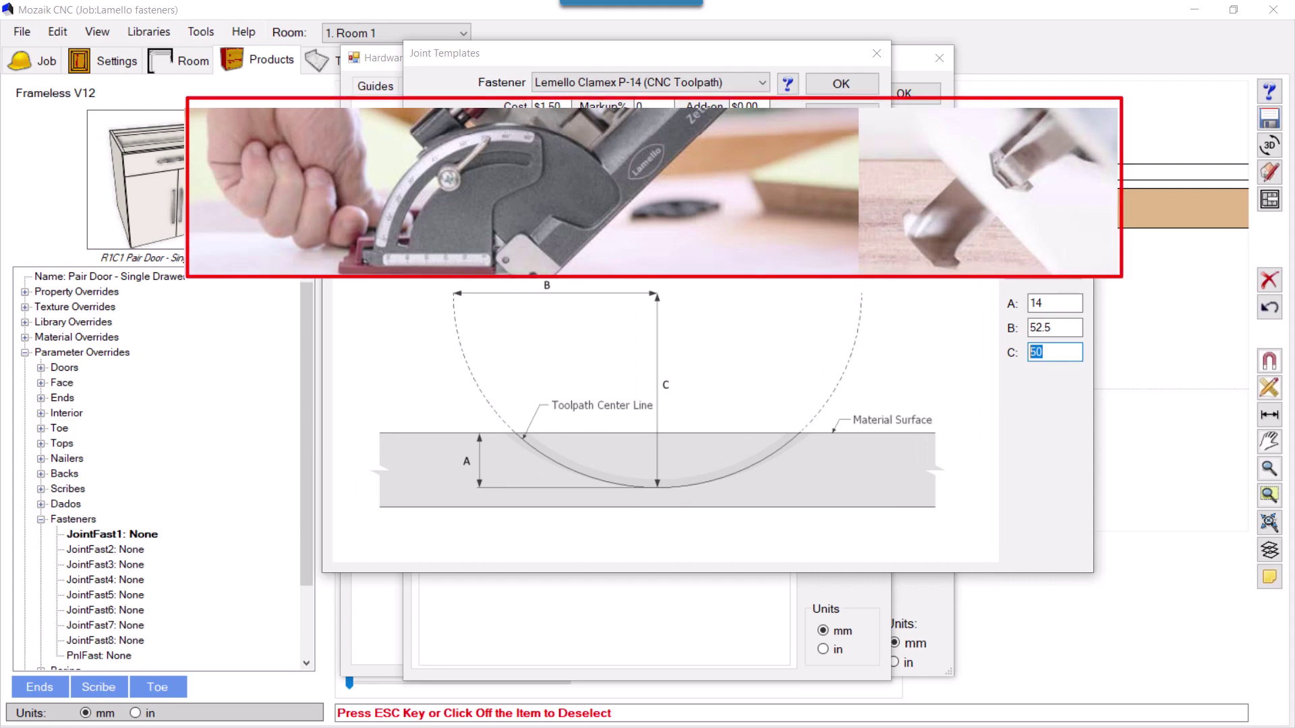
left_click_drag(659, 197, 617, 192)
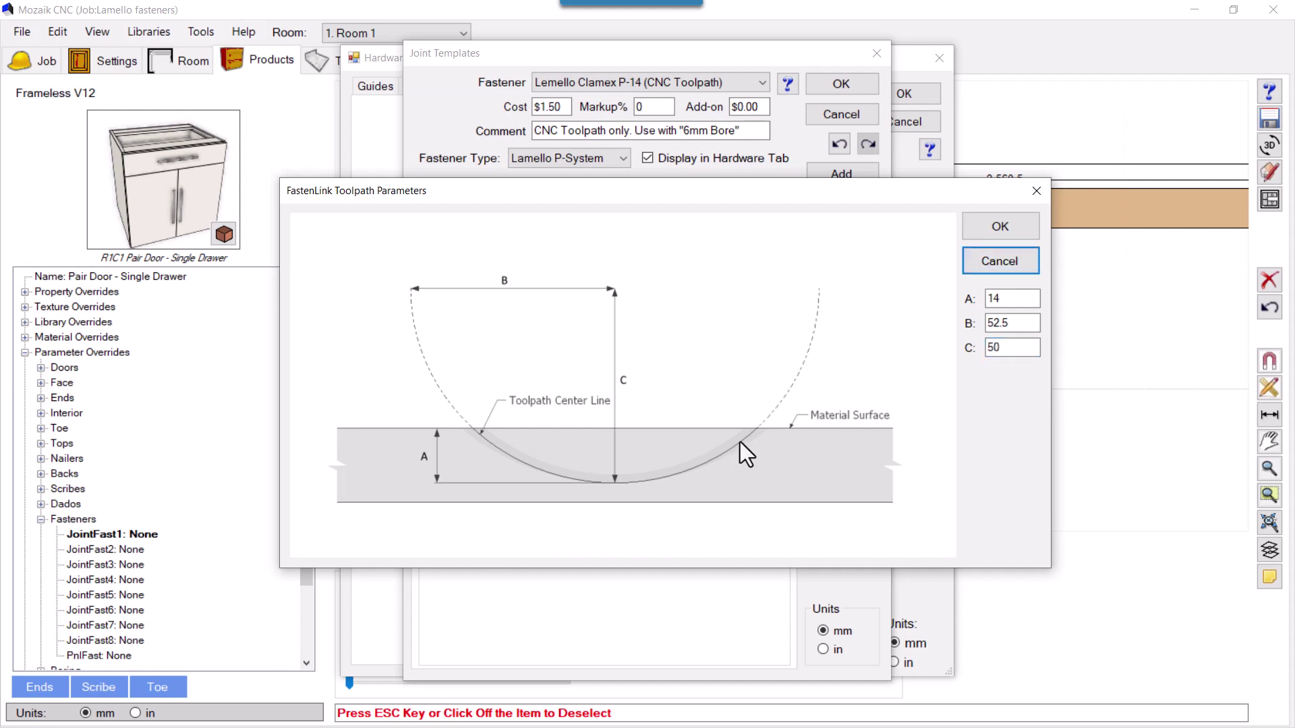
left_click(1000, 265)
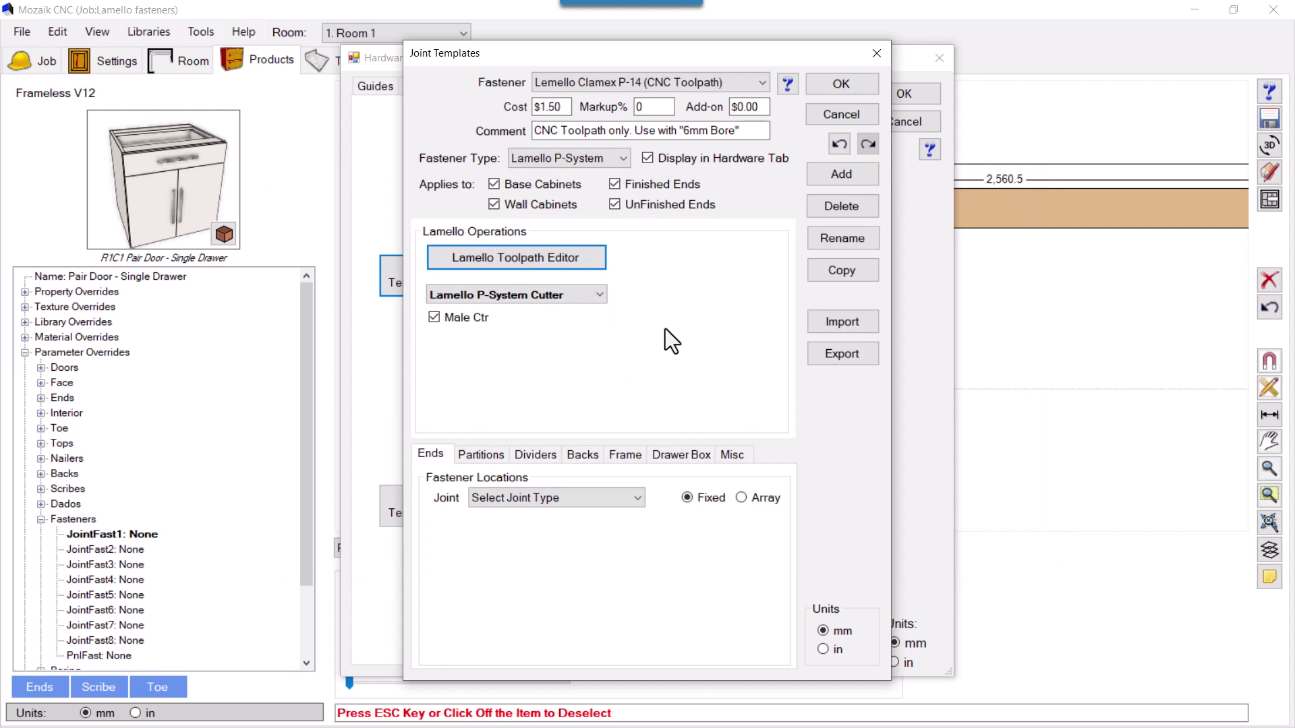
- Close the joint templates without saving changes
left_click(633, 81)
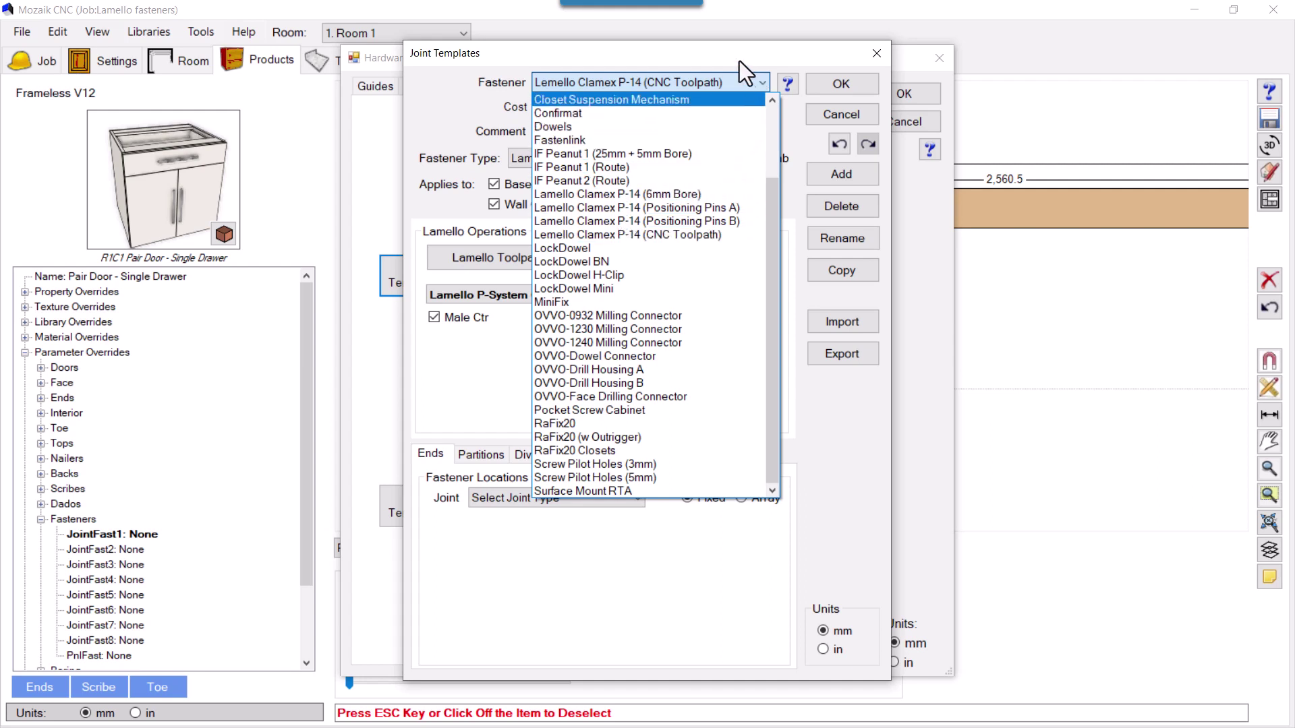
left_click(748, 80)
left_click(822, 112)
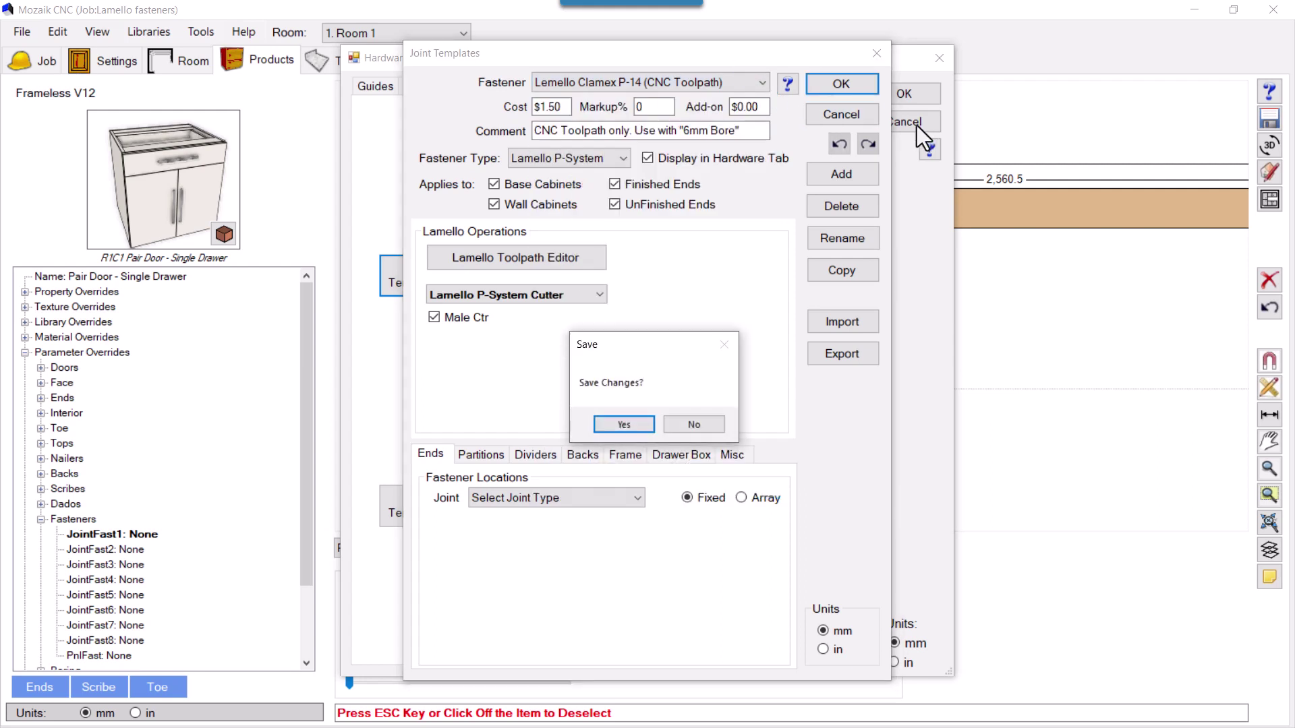
left_click(695, 424)
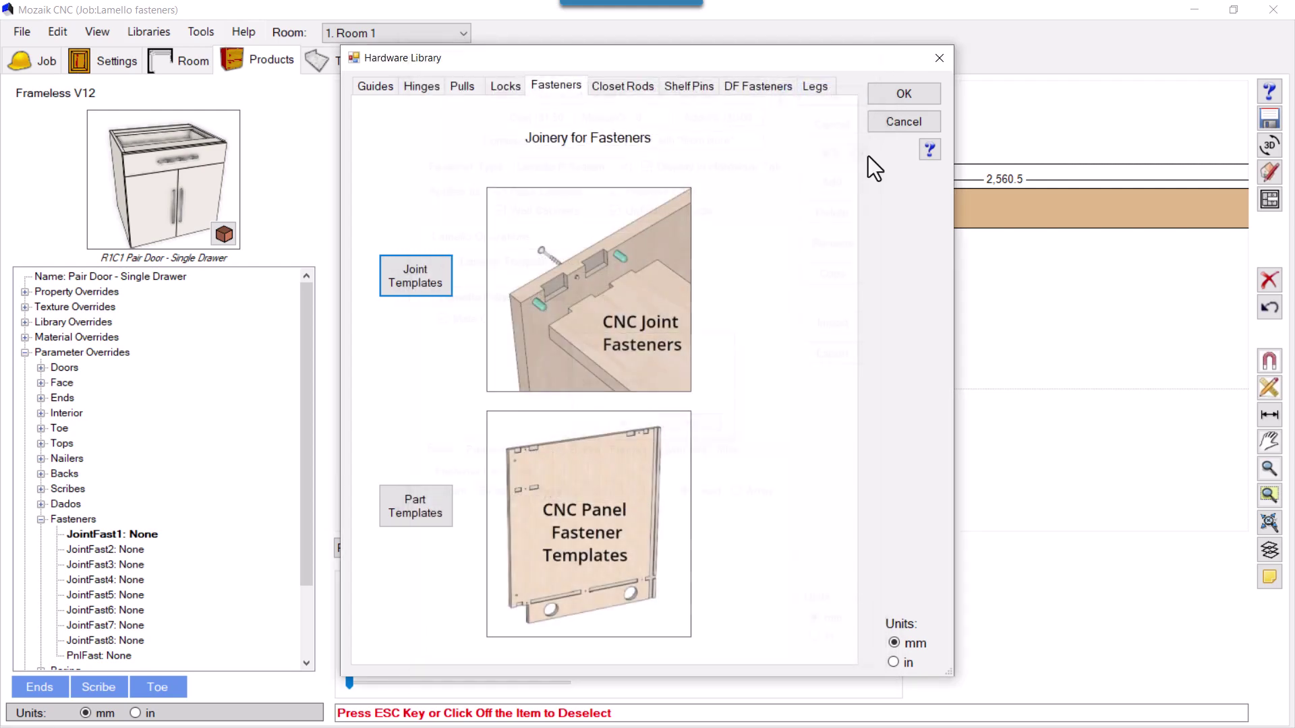
- Review the Lemello Clamex P-14 (CNC Toolpath) fastener locations for the End -> Top and End -> Bottom joints, and close the hardware library without changes
left_click(412, 286)
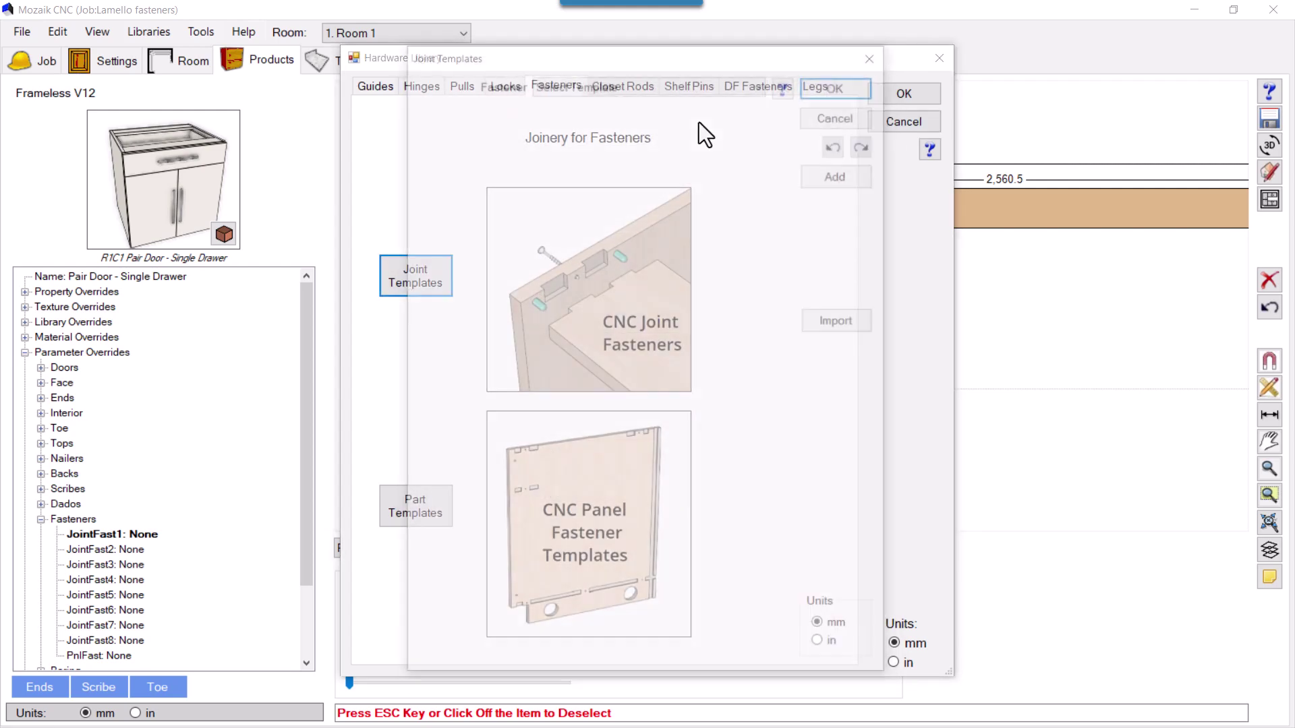
left_click(658, 88)
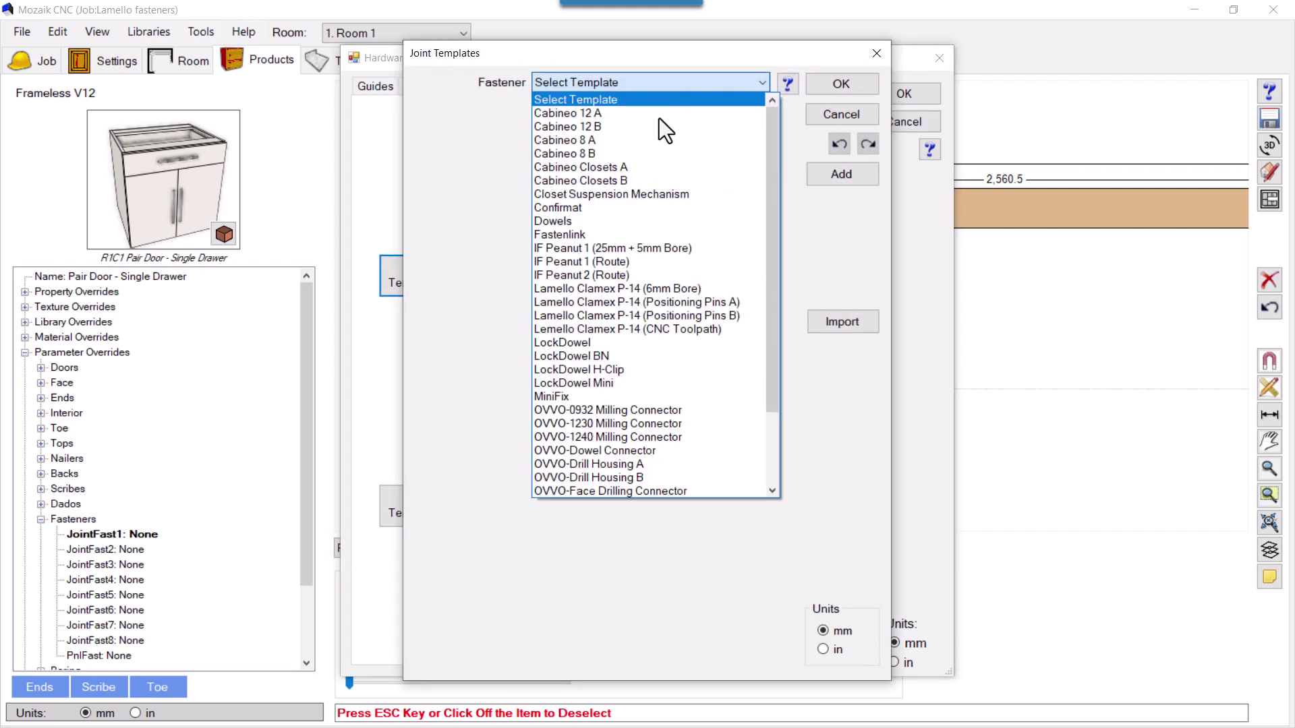
left_click(667, 330)
left_click(497, 499)
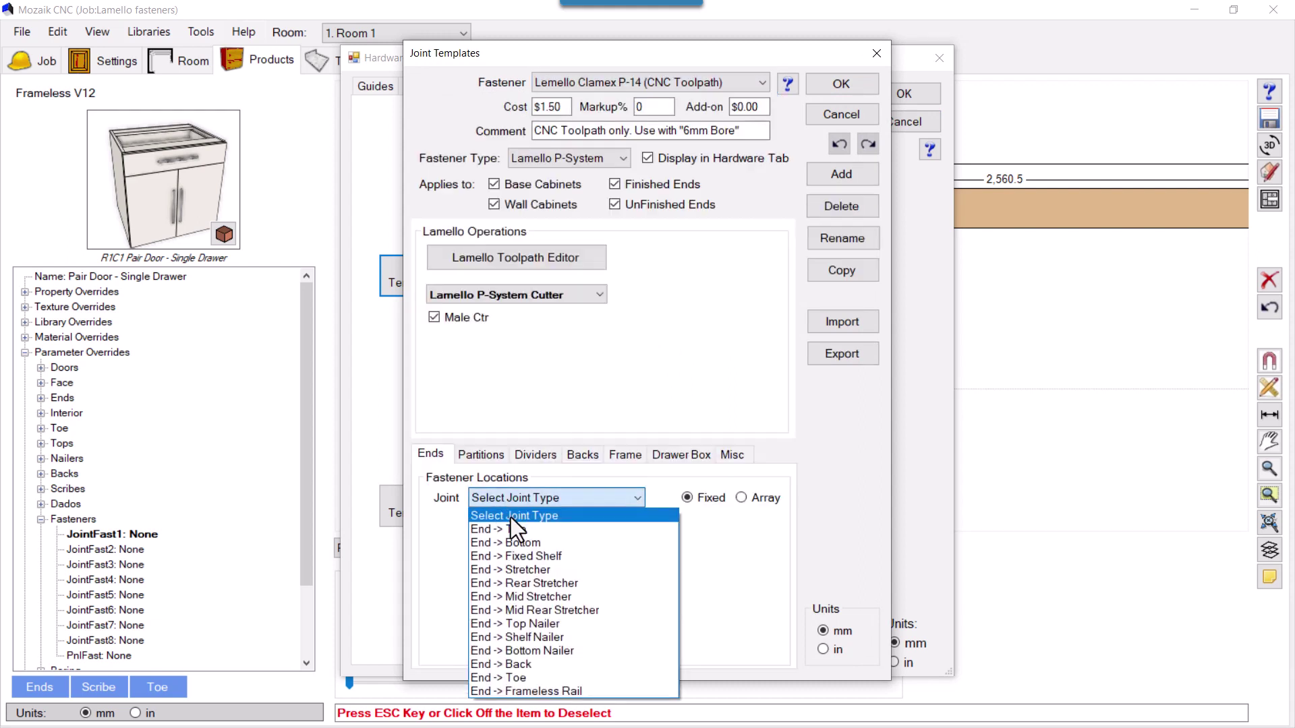
left_click(517, 533)
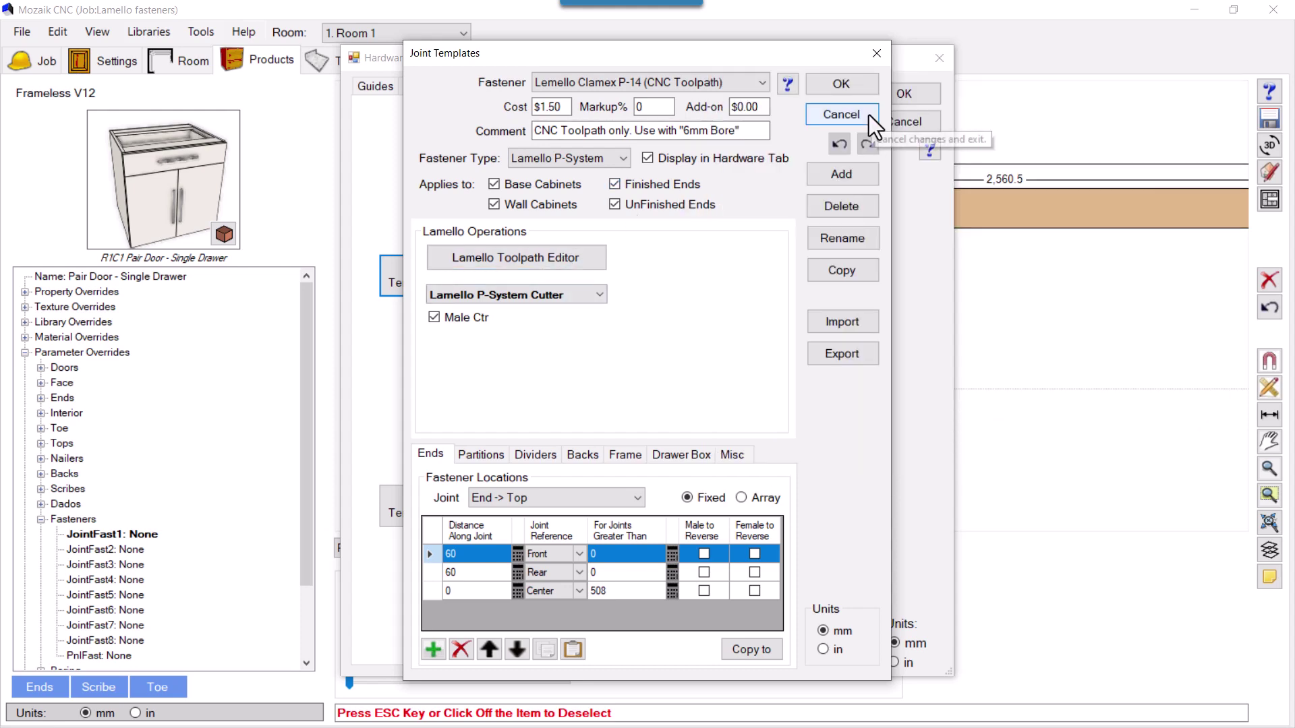
left_click(517, 500)
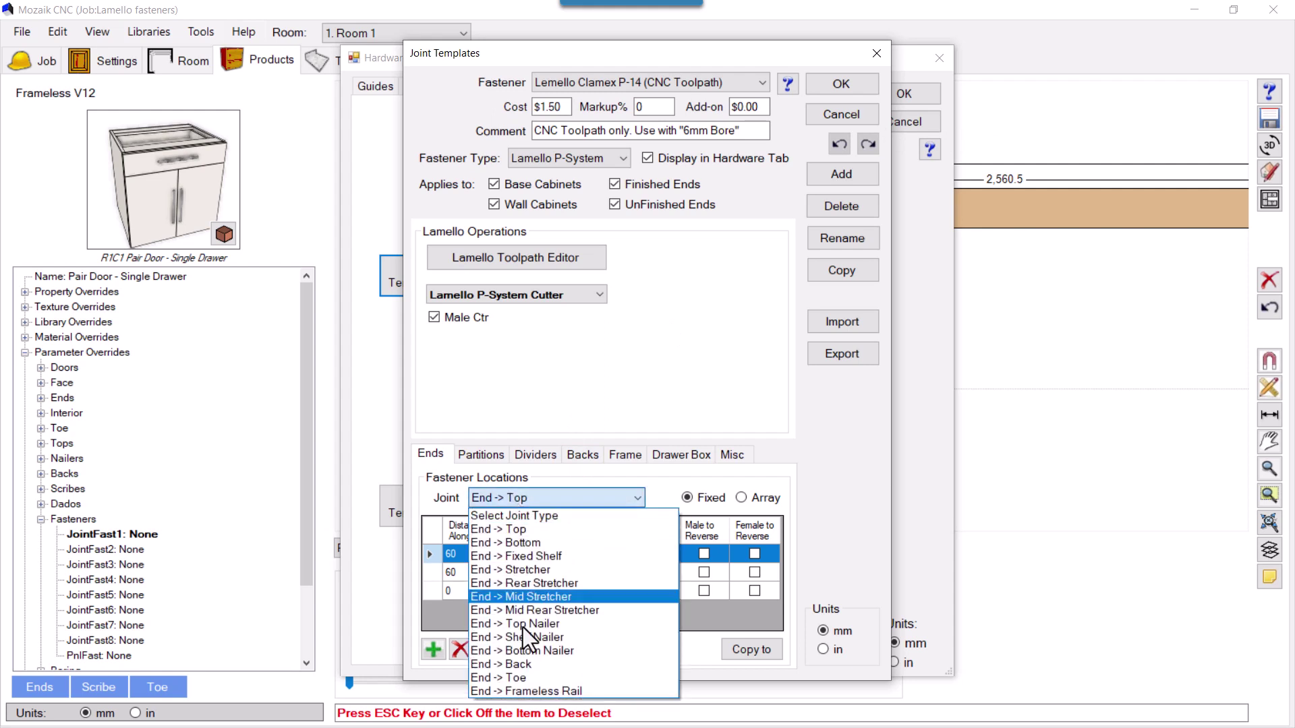
left_click(530, 545)
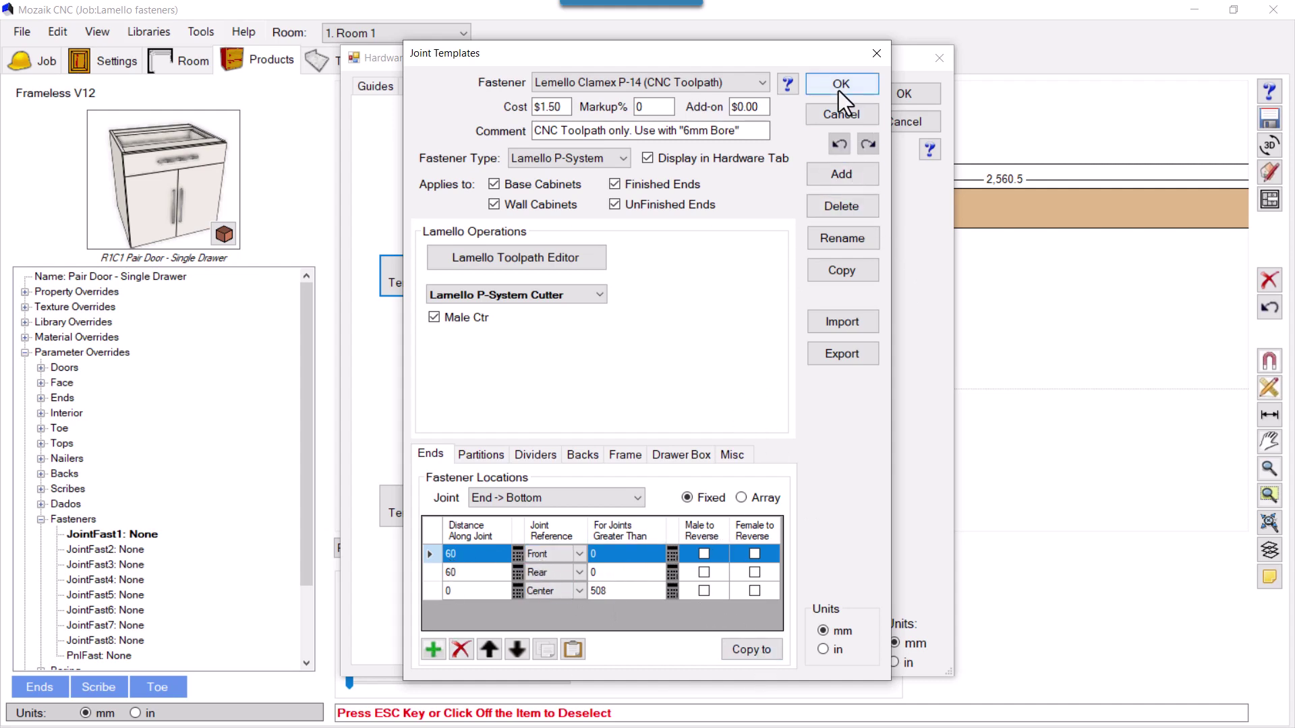
left_click(848, 119)
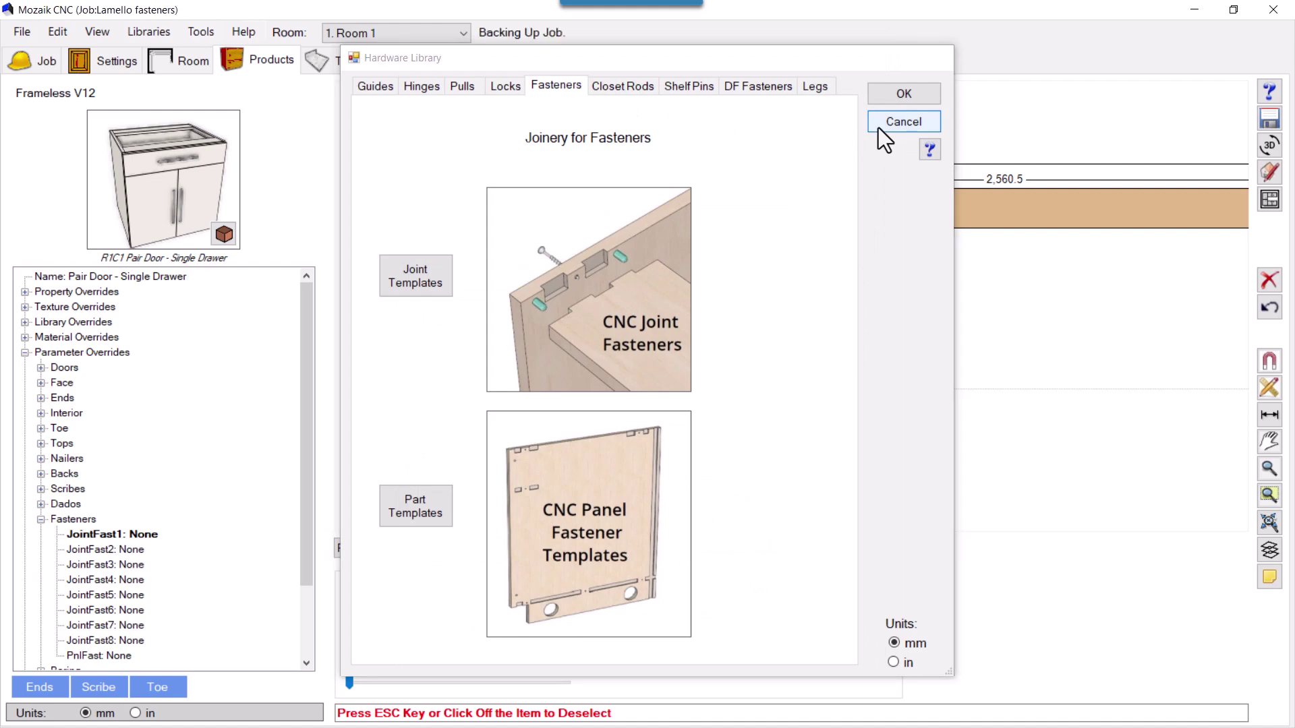
left_click(878, 127)
- Reselect the base cabinet and override its JointFast1 parameter with Lamello Clamex P-14 (Positioning Pins A)
left_click(759, 310)
left_click(593, 295)
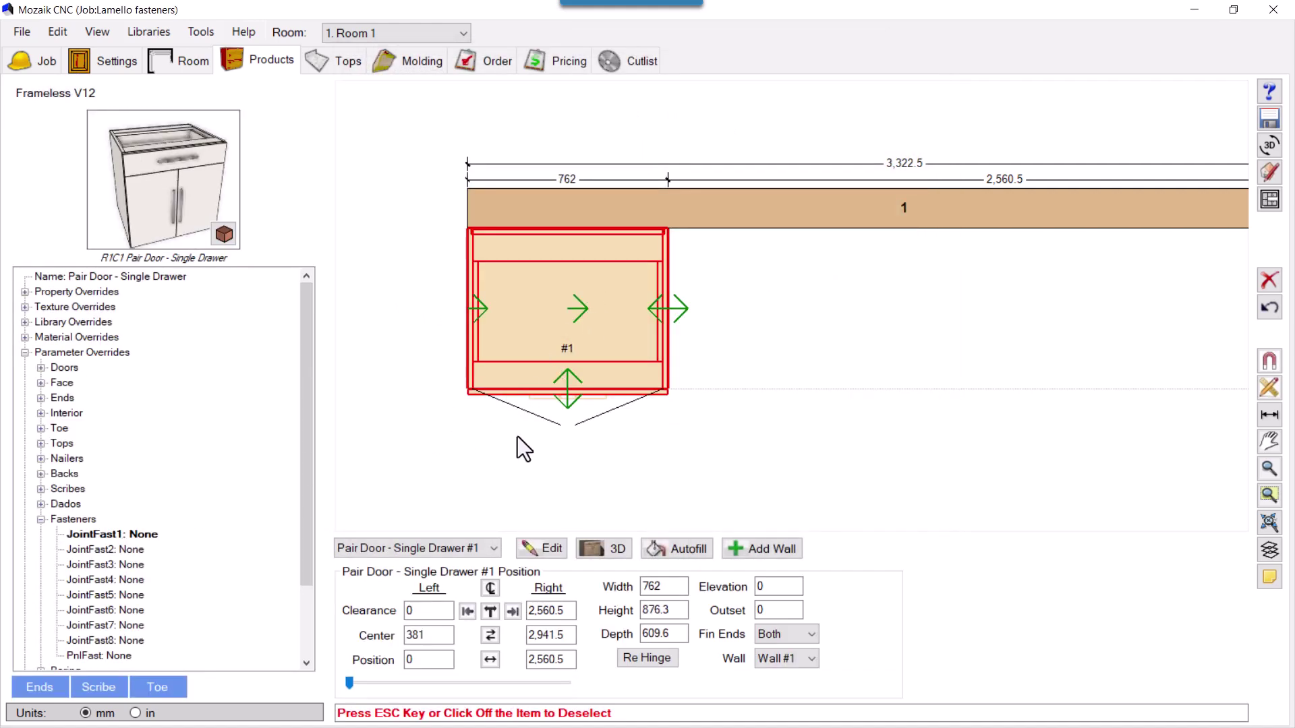
left_click(516, 435)
left_click(528, 335)
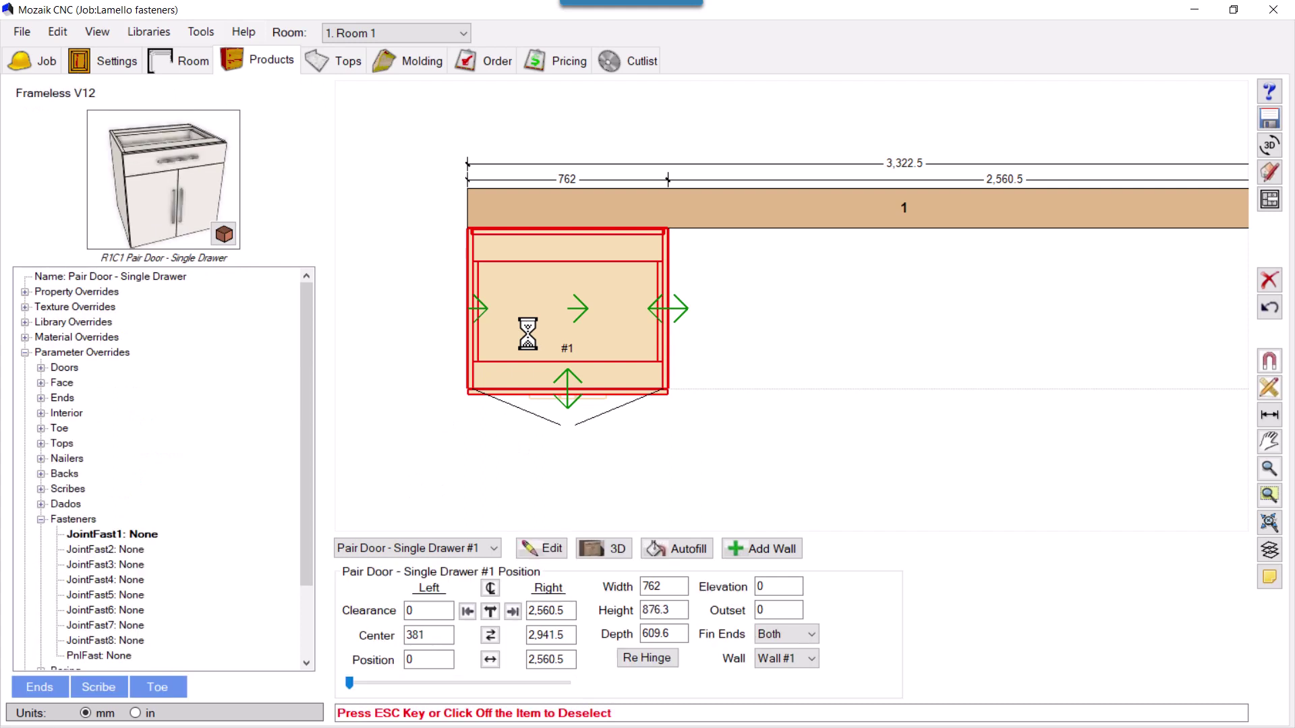
double_click(139, 536)
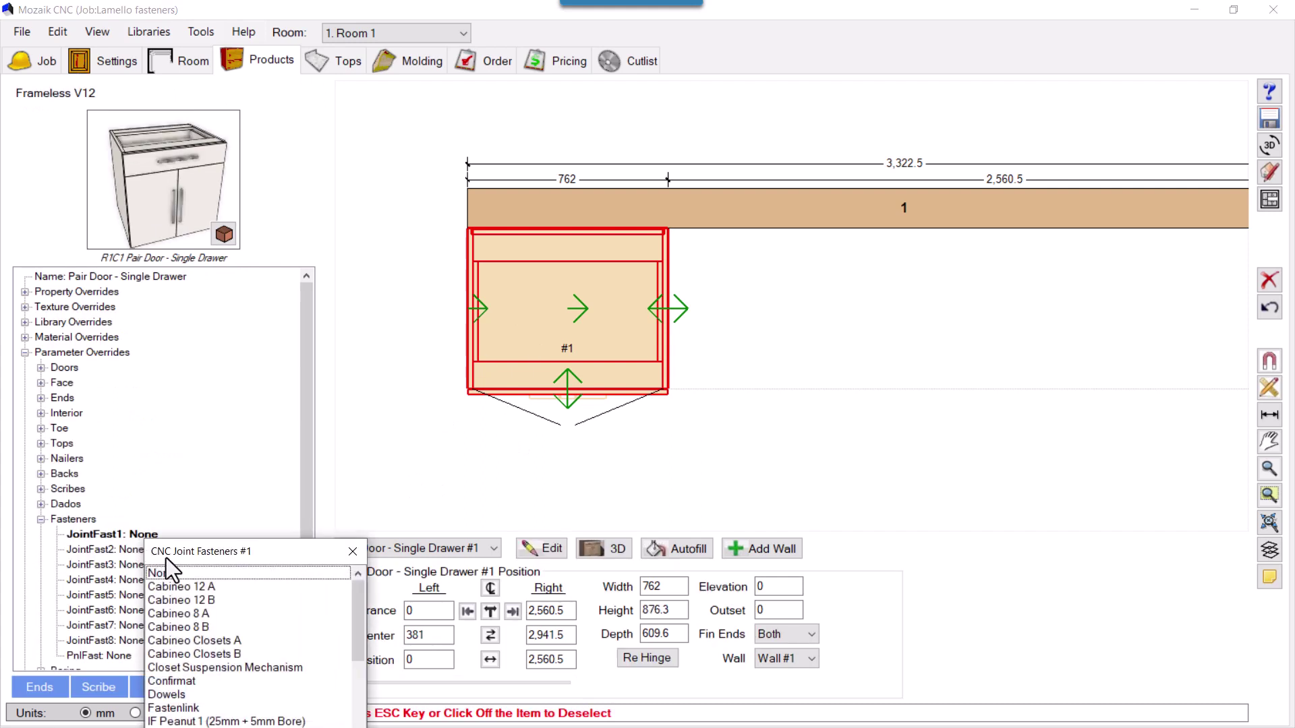
left_click_drag(166, 557, 317, 403)
left_click_drag(497, 468, 493, 531)
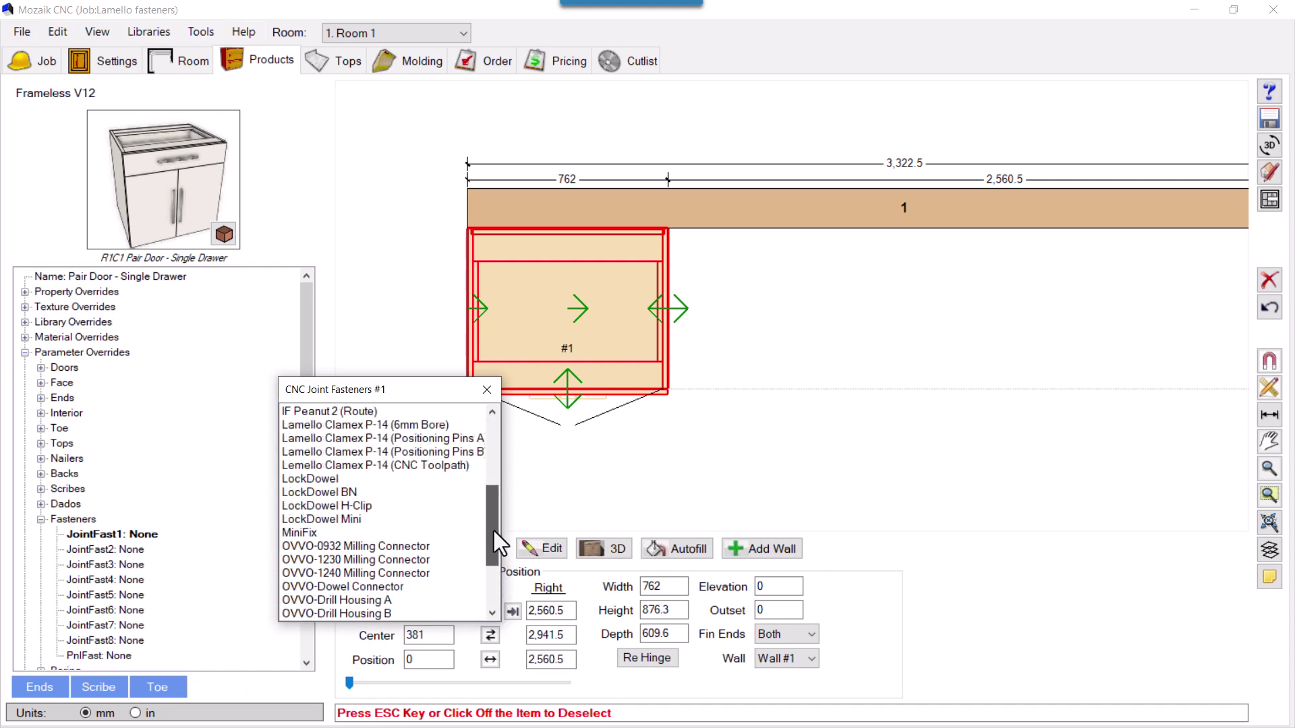
left_click_drag(494, 531, 503, 492)
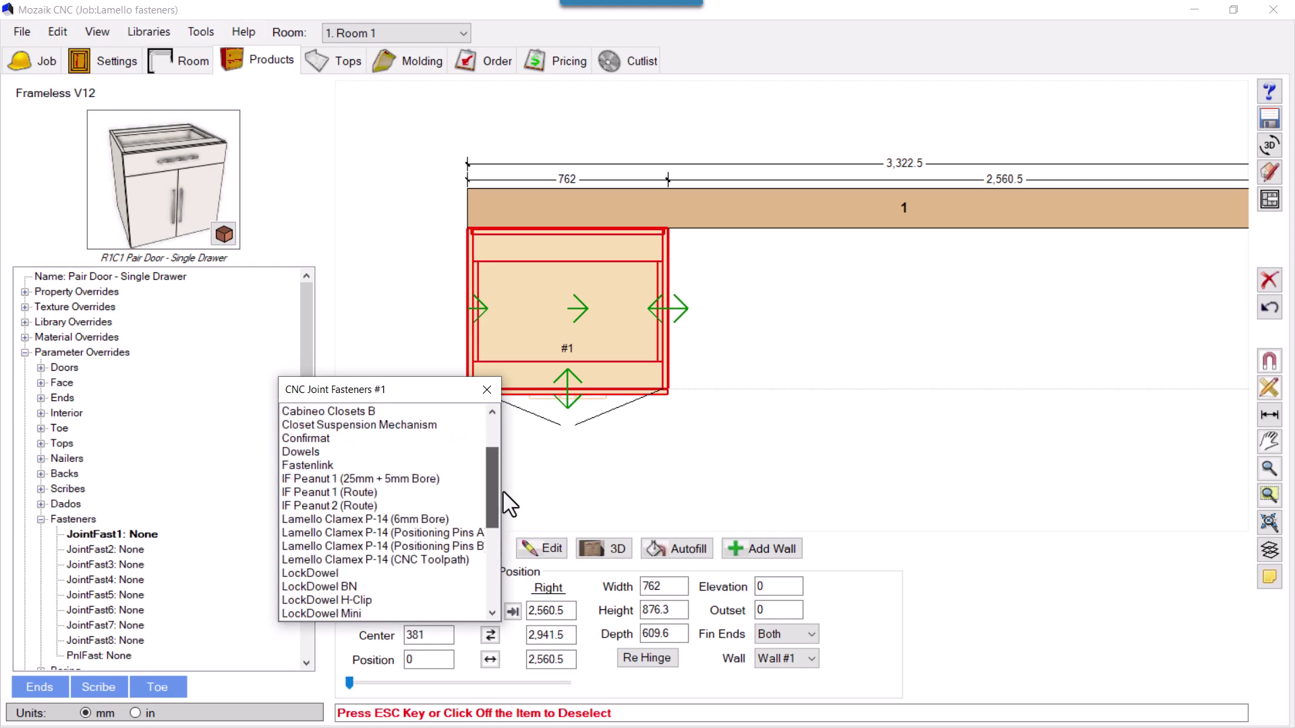
left_click(403, 532)
- Override the cabinet's JointFast1 parameter with Lamello Clamex P-14 (6mm Bore)
left_click(216, 534)
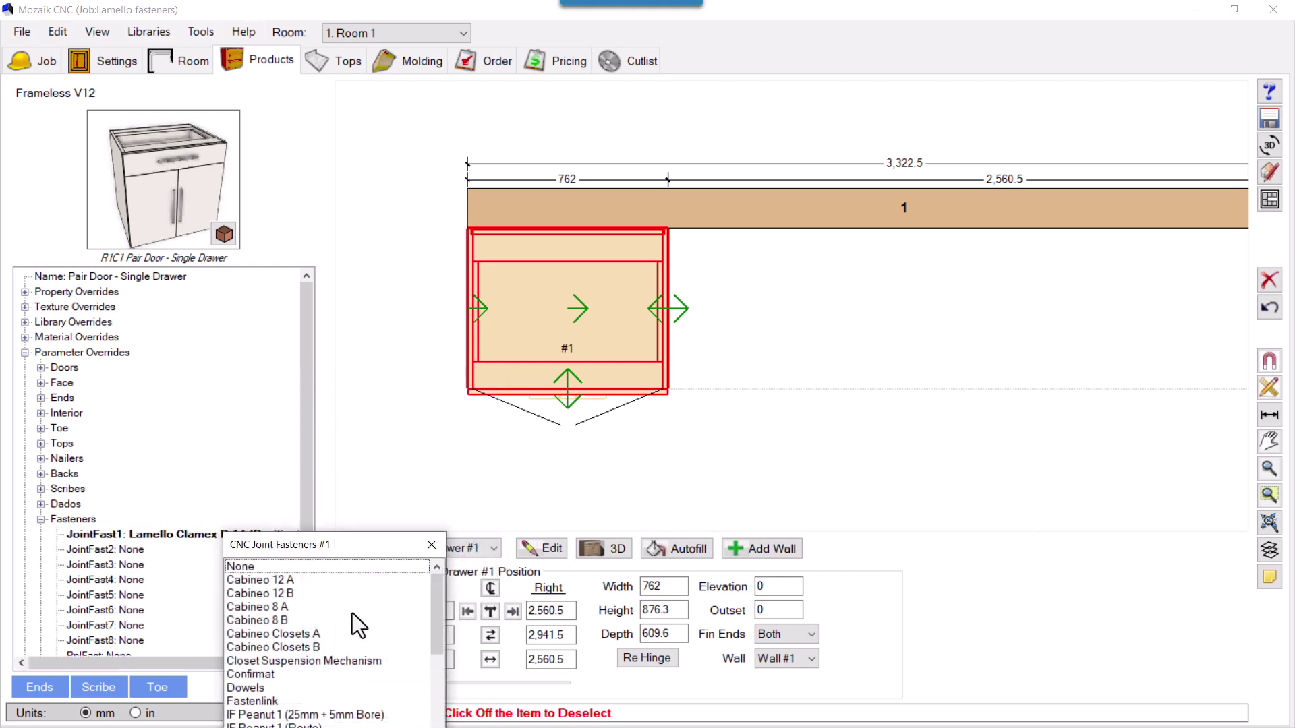
left_click_drag(381, 547, 536, 370)
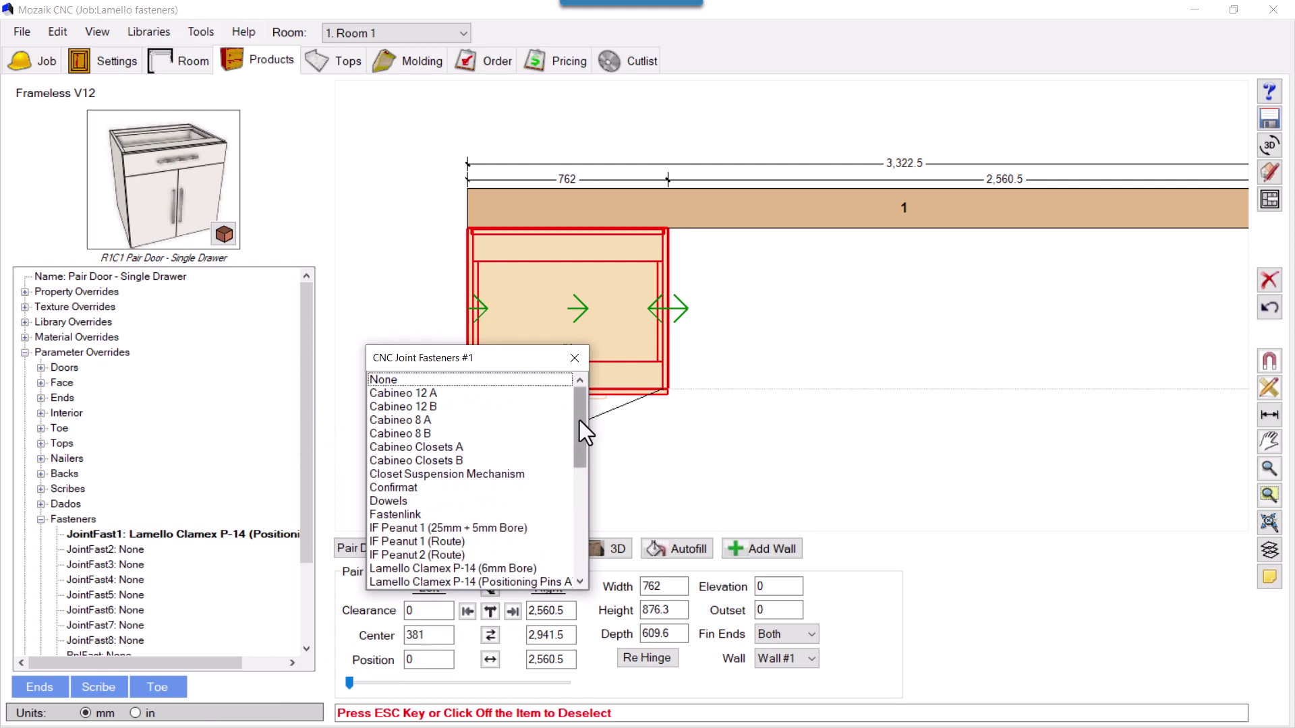
left_click_drag(580, 419, 588, 443)
left_click(447, 501)
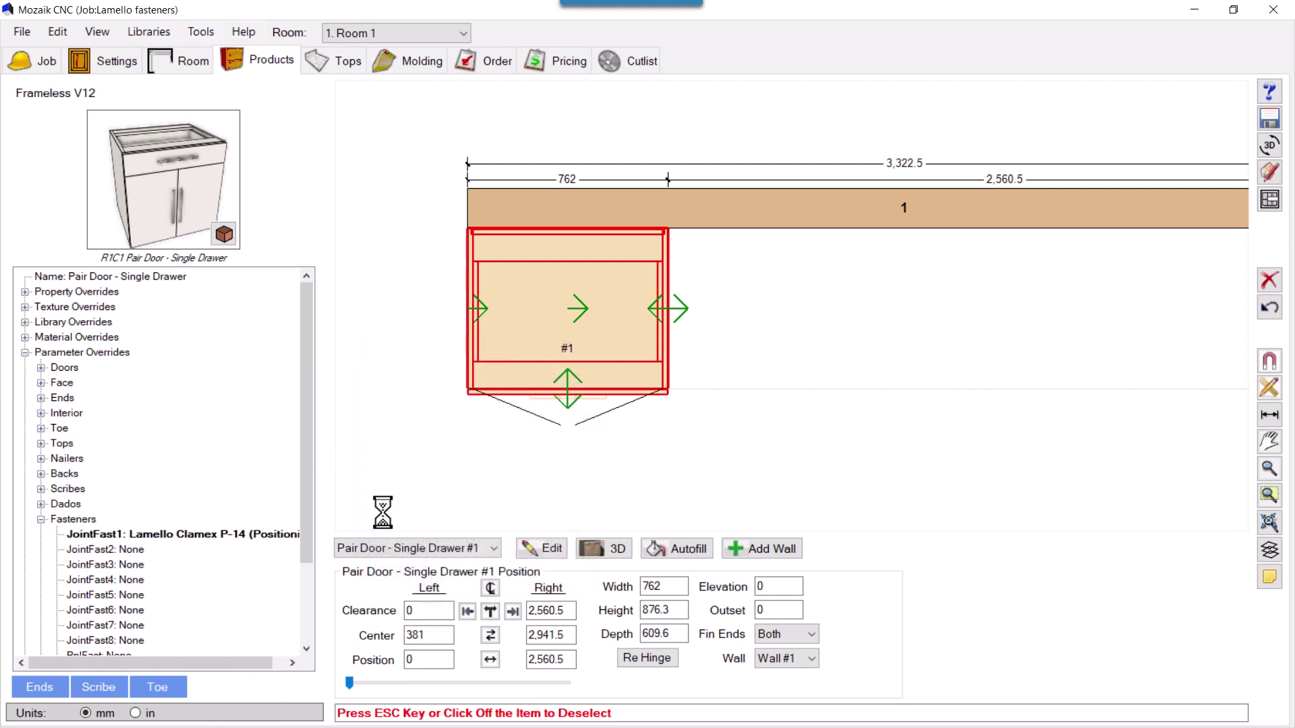
- Override the cabinet's JointFast2 parameter with Lamello Clamex P-14 (Positioning Pins A)
left_click(137, 555)
left_click_drag(202, 568, 351, 381)
left_click_drag(512, 464, 510, 482)
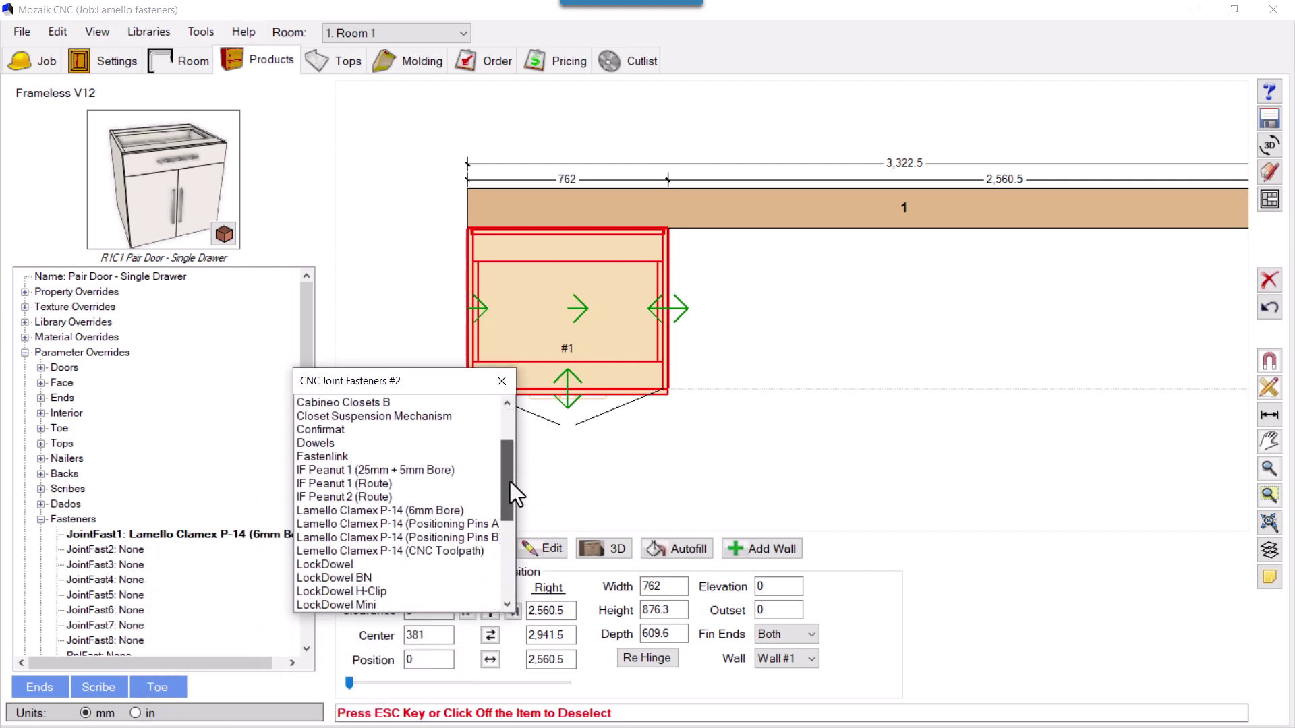
left_click(409, 525)
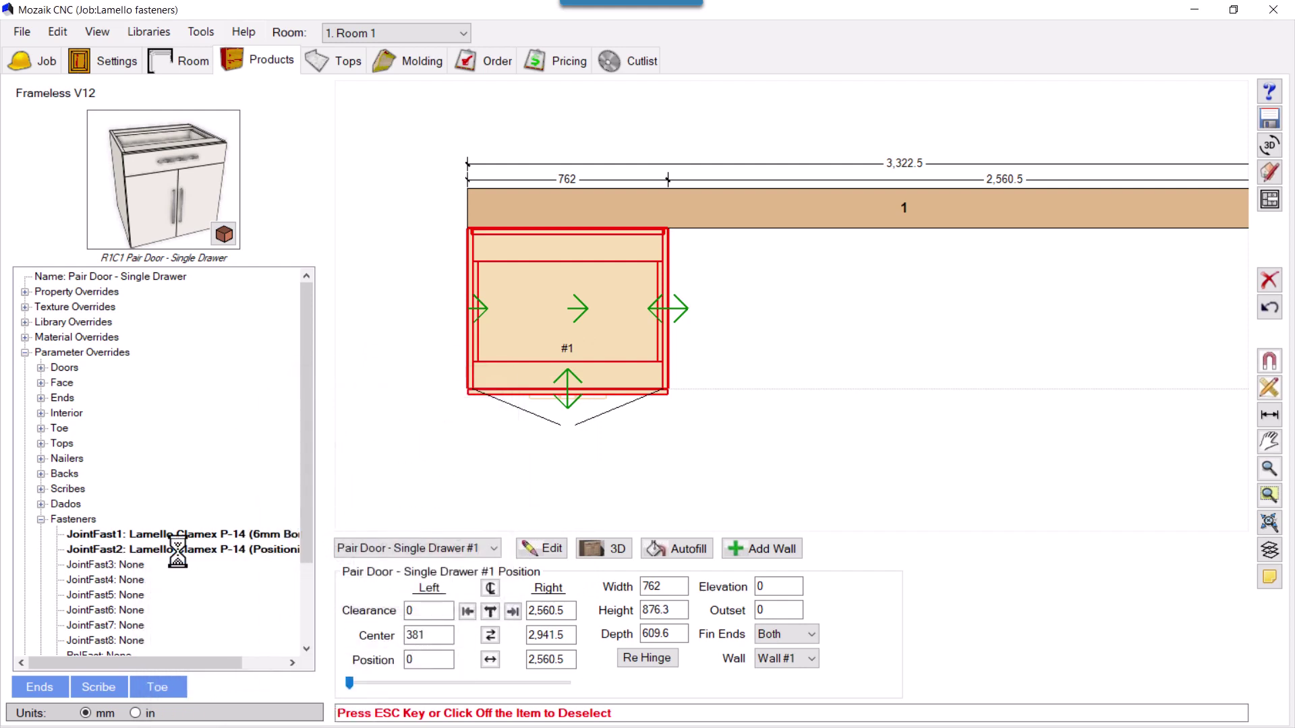
- Check the fastener settings in the job-level parameters, and reselect the base cabinet
key("Escape")
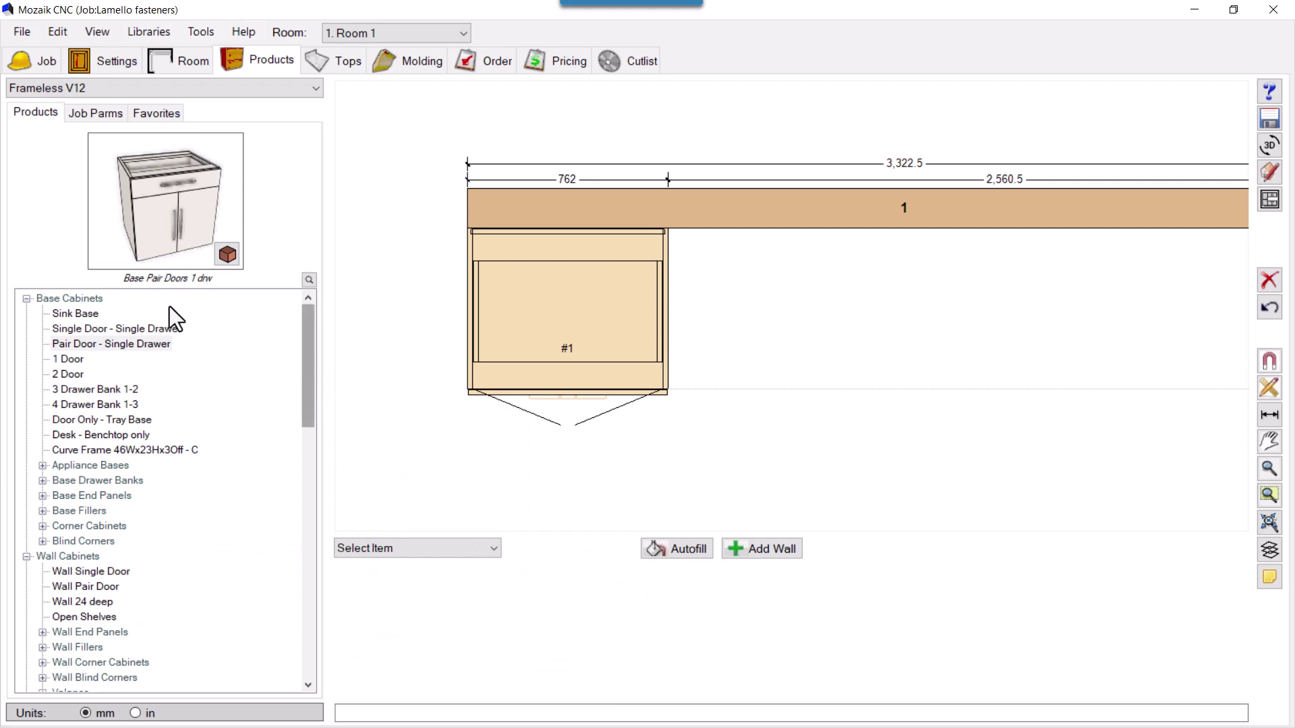
left_click(102, 113)
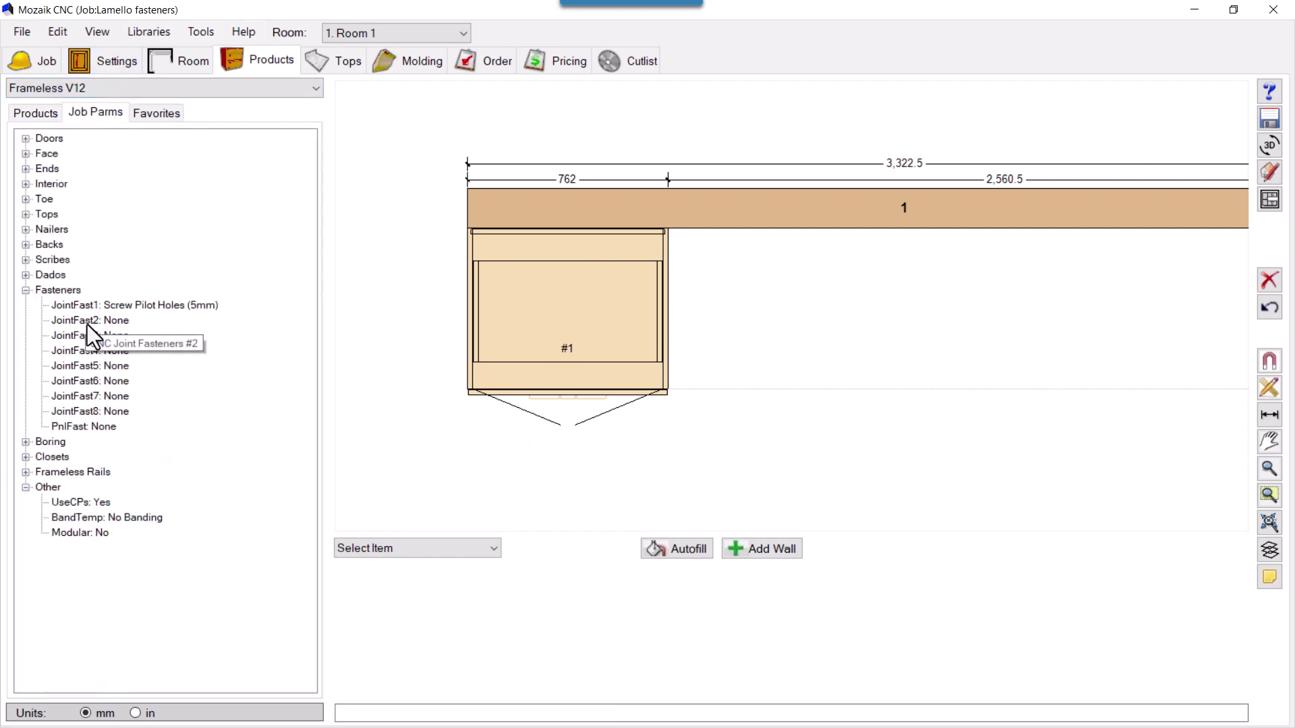
left_click(621, 247)
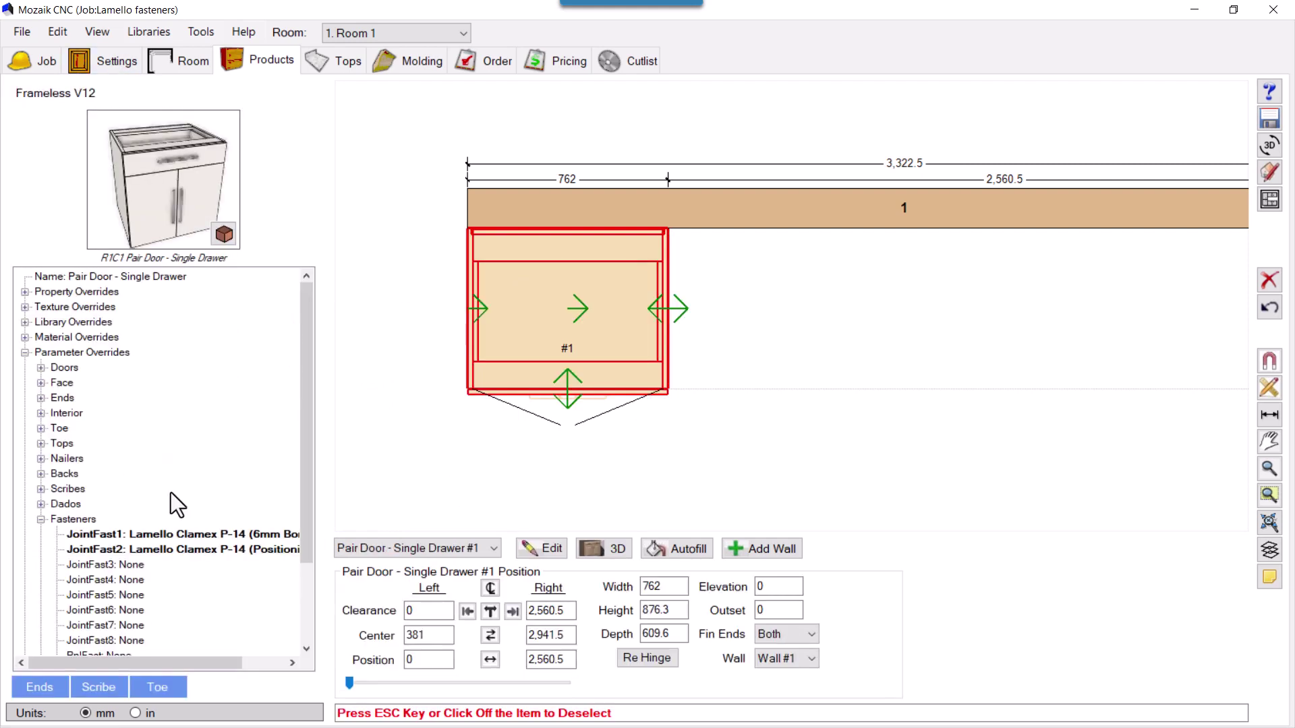
- Override the cabinet's JointFast3 parameter with Lamello Clamex P-14 (Positioning Pins B)
double_click(133, 567)
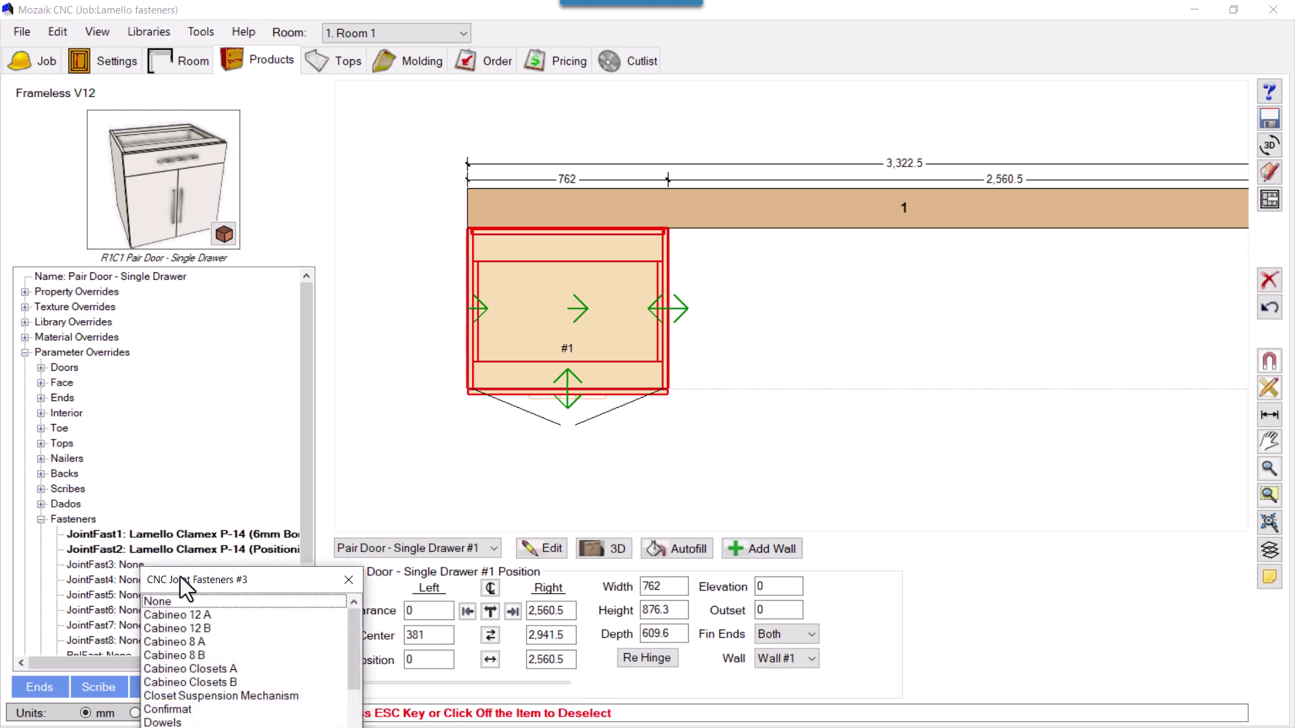
left_click_drag(209, 576, 344, 355)
left_click_drag(484, 426, 486, 476)
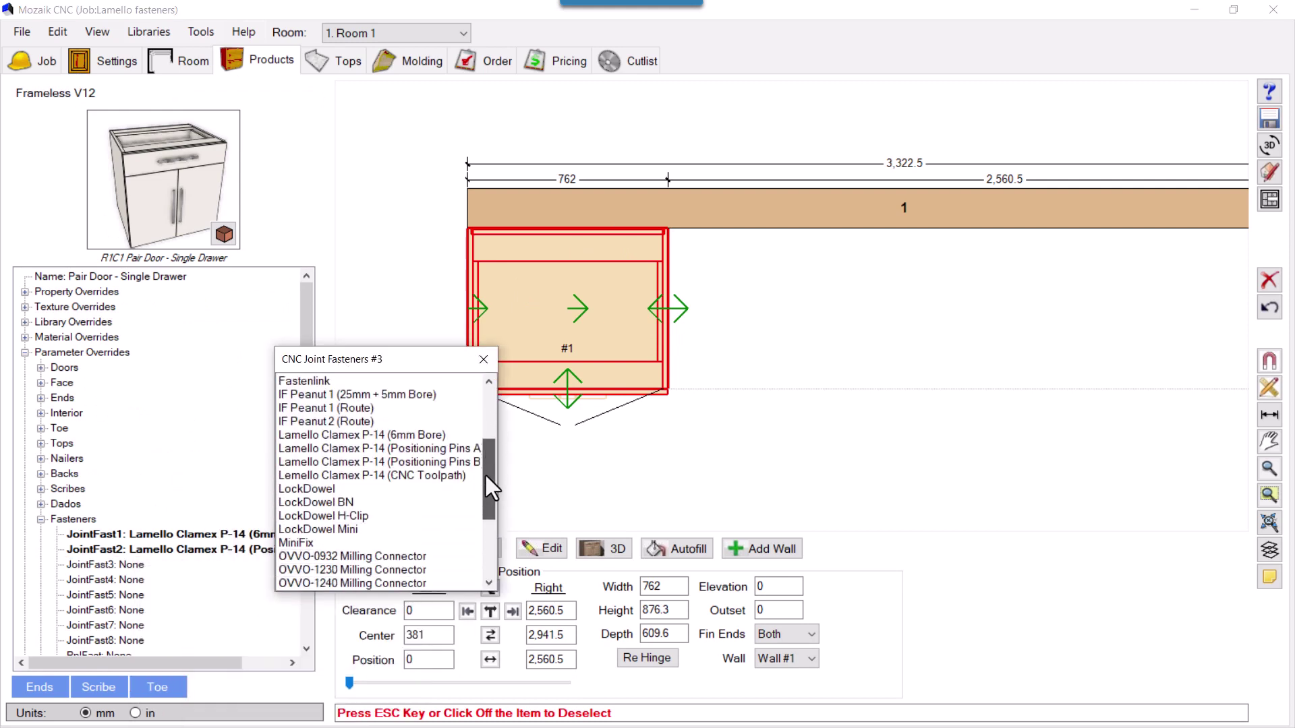
left_click_drag(486, 476, 485, 480)
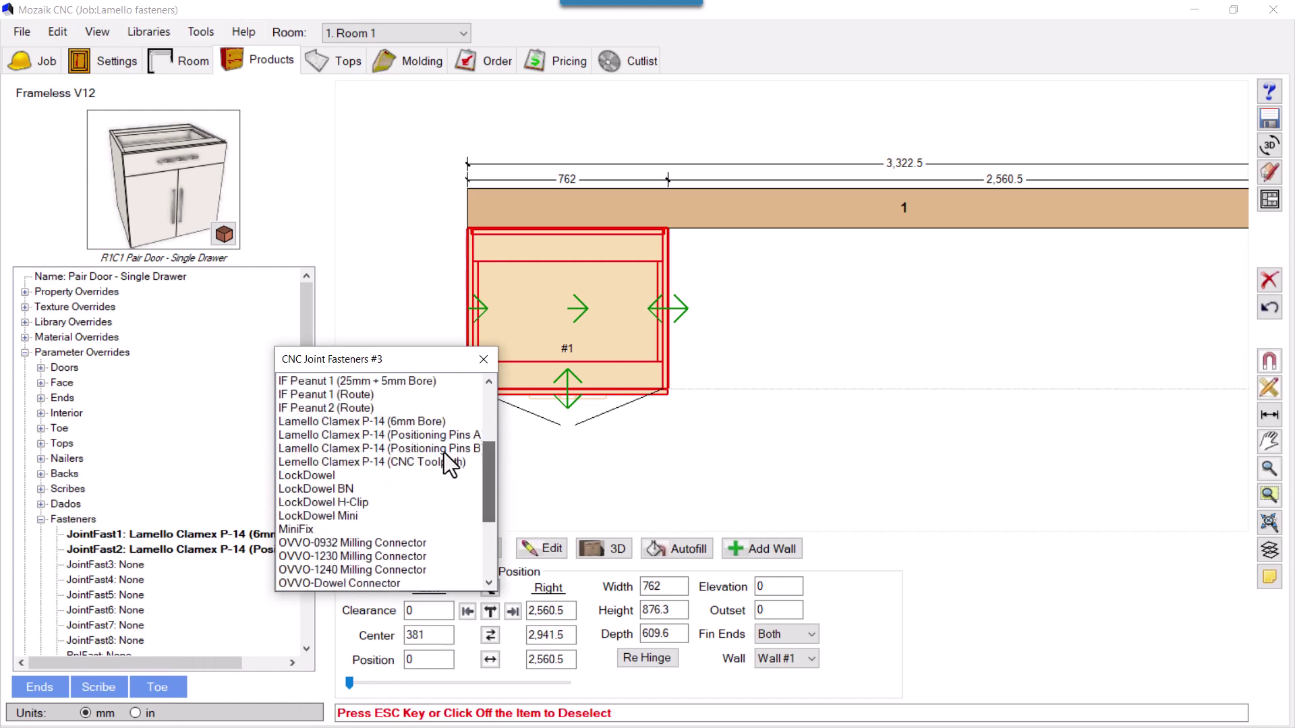
double_click(414, 448)
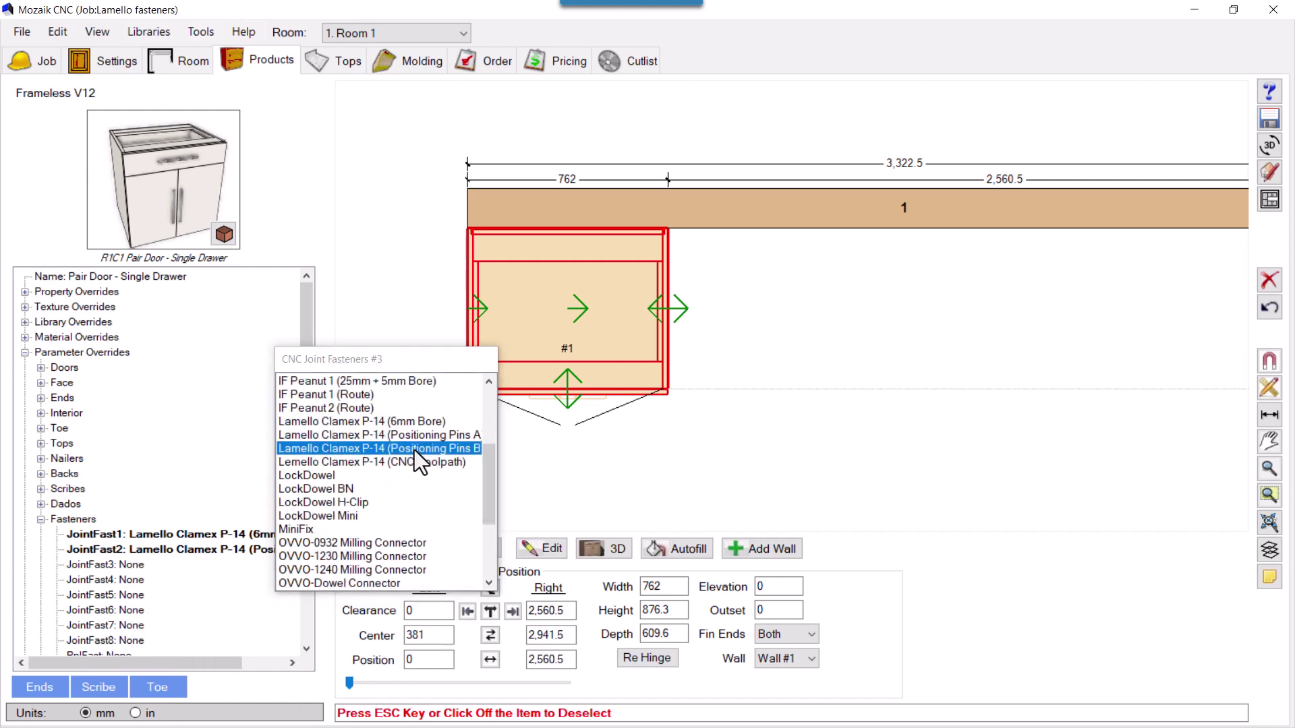
- Override the cabinet's JointFast4 parameter with Lemello Clamex P-14 (CNC Toolpath)
double_click(130, 581)
left_click_drag(208, 597, 386, 400)
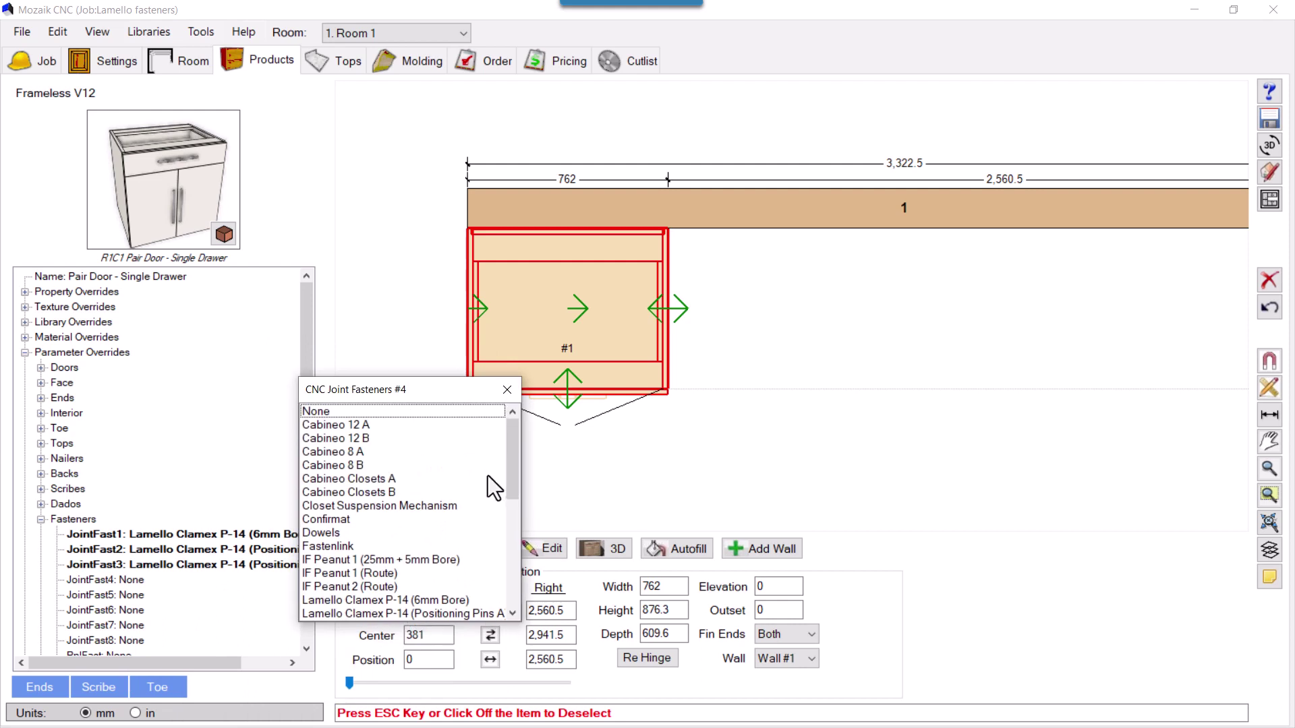
left_click_drag(509, 464, 506, 535)
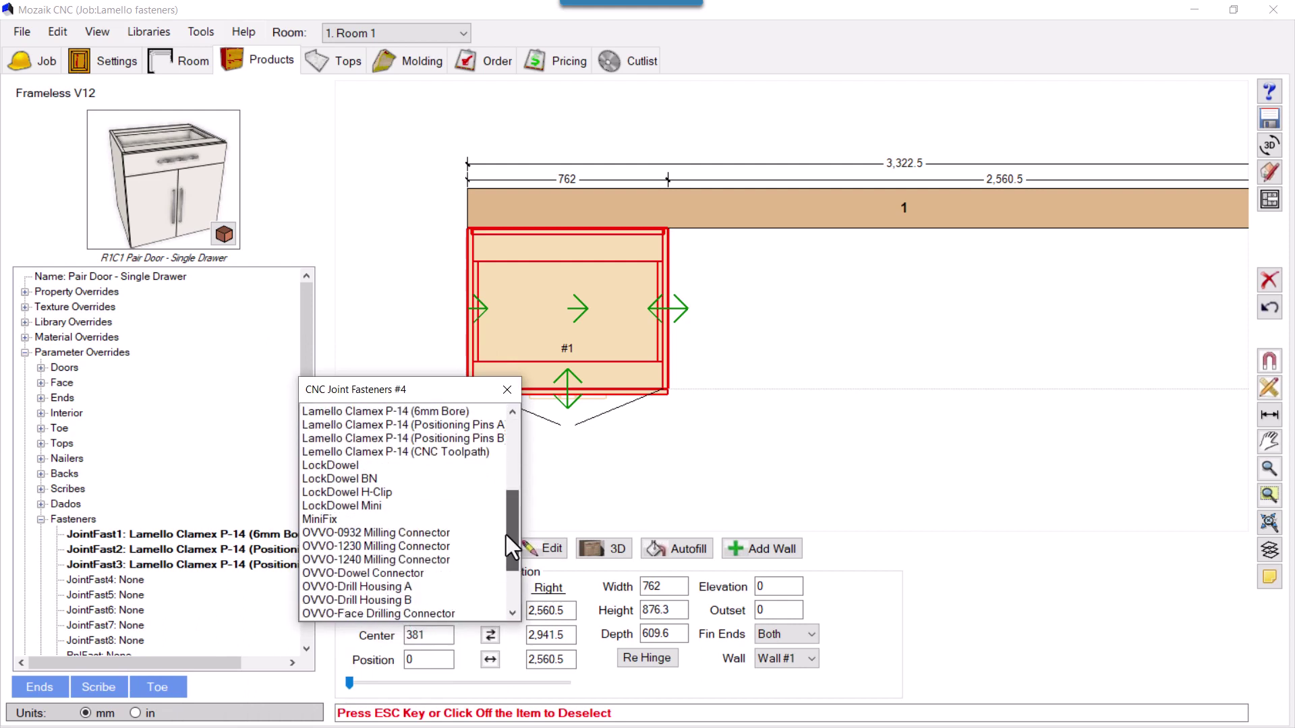
left_click(374, 455)
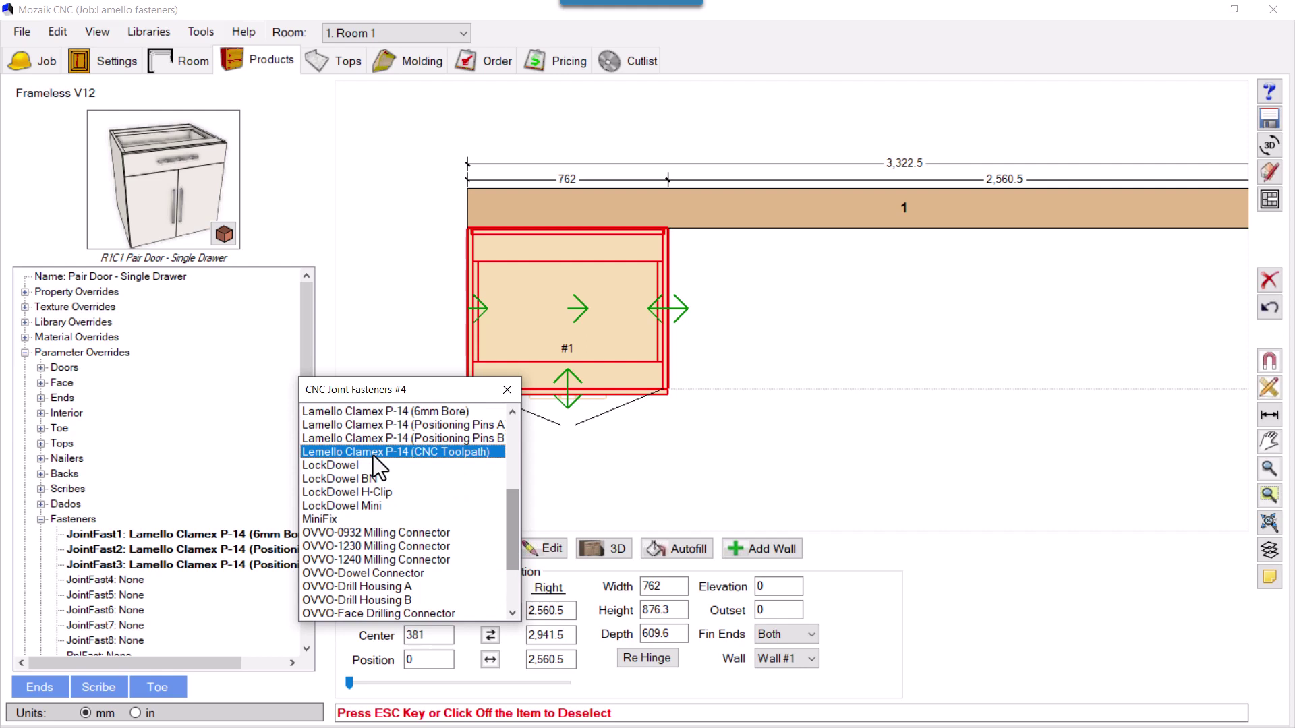
left_click(374, 455)
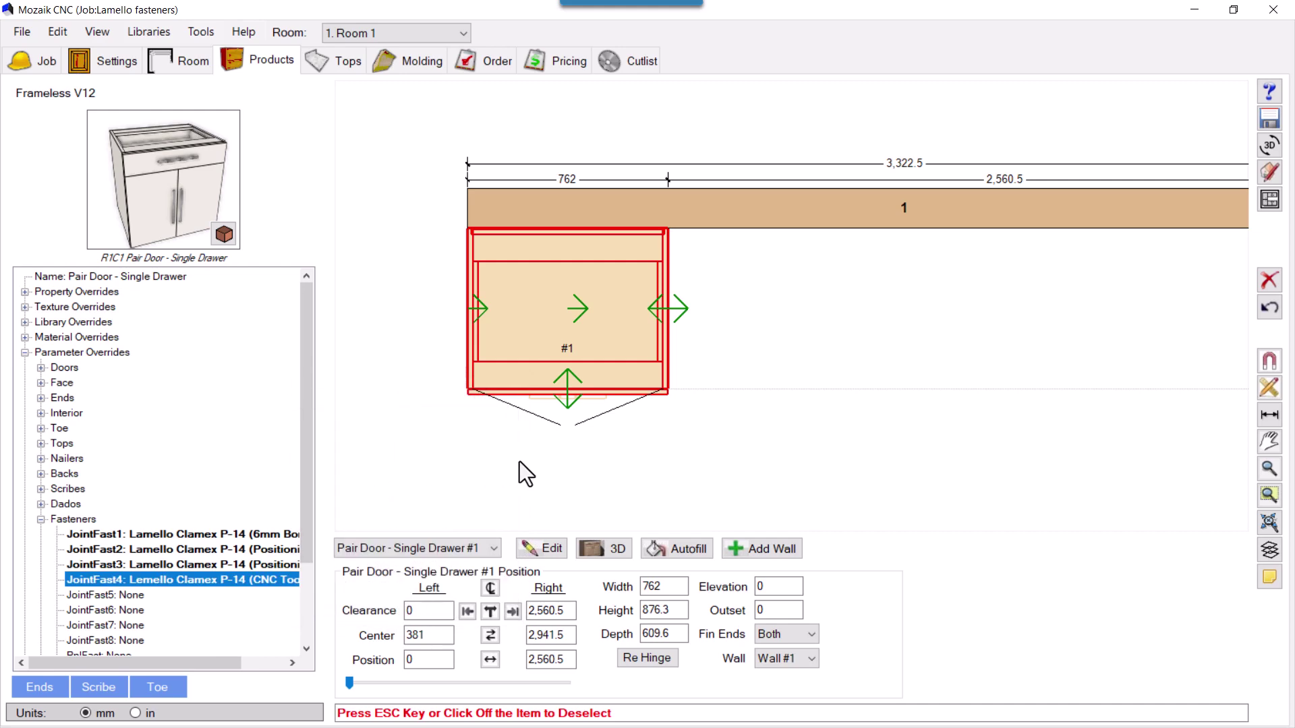
- Open the base cabinet in the product editor and examine its joint machining in the 3D wireframe view
left_click(519, 463)
left_click(564, 342)
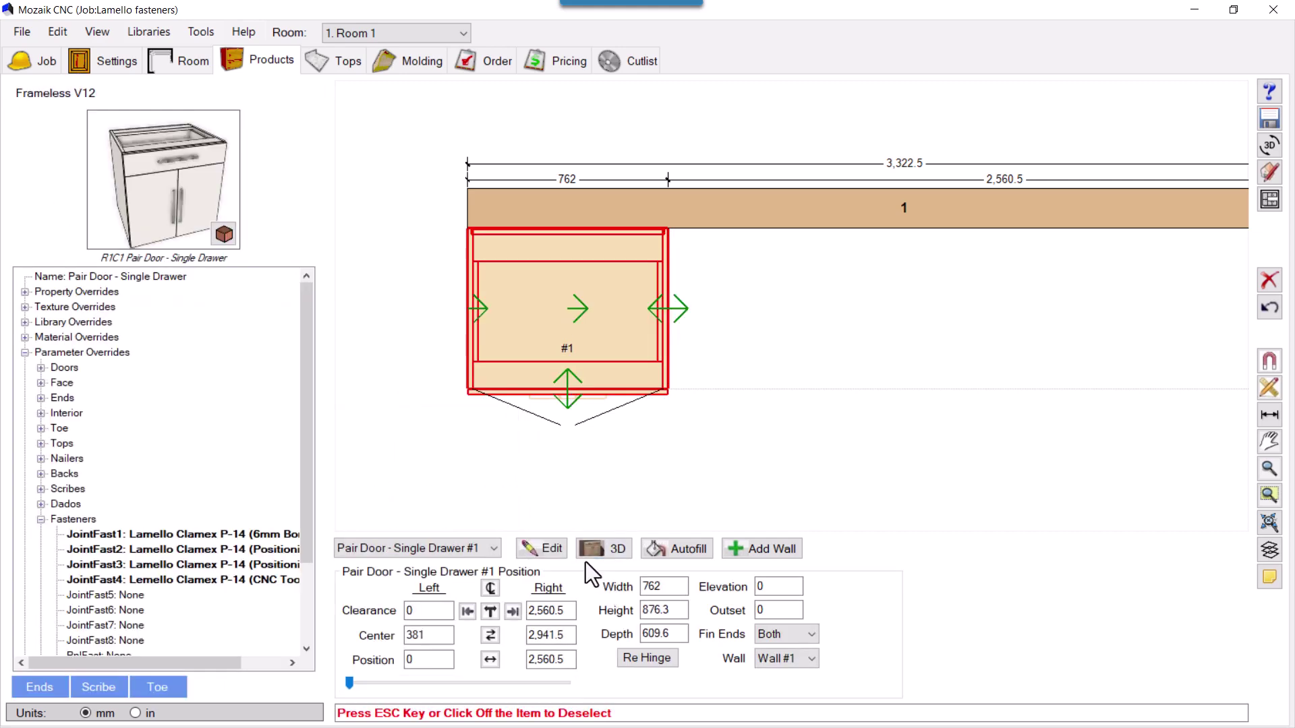
left_click(543, 550)
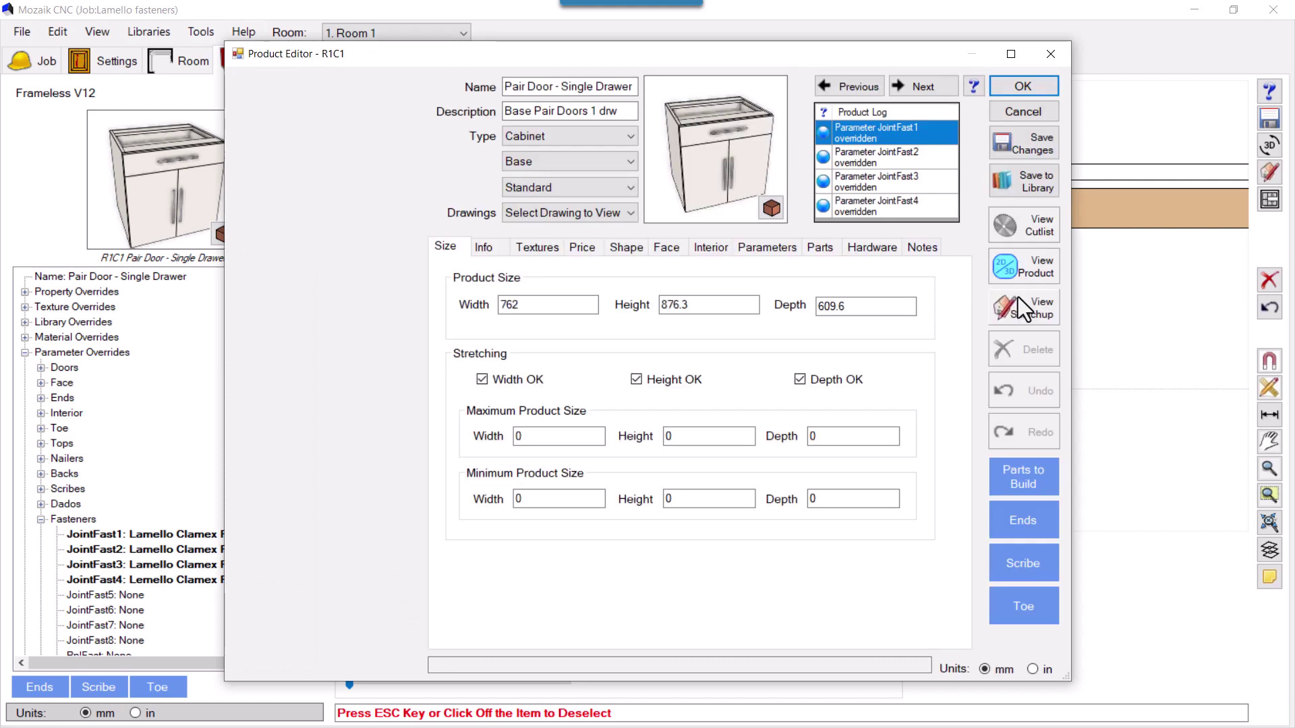
left_click(1023, 267)
left_click_drag(694, 57, 1014, 54)
left_click_drag(431, 405, 370, 465)
scroll(373, 470, "up", 5)
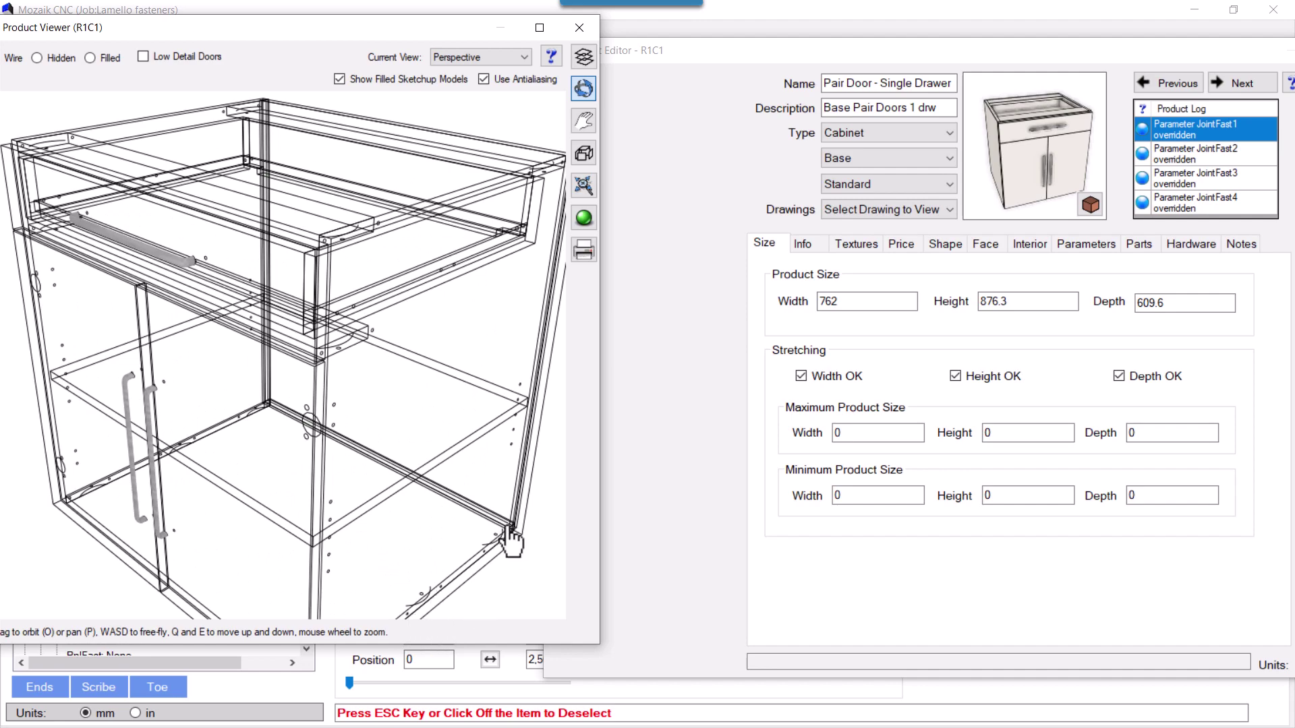
left_click_drag(398, 371, 440, 480)
scroll(435, 479, "down", 5)
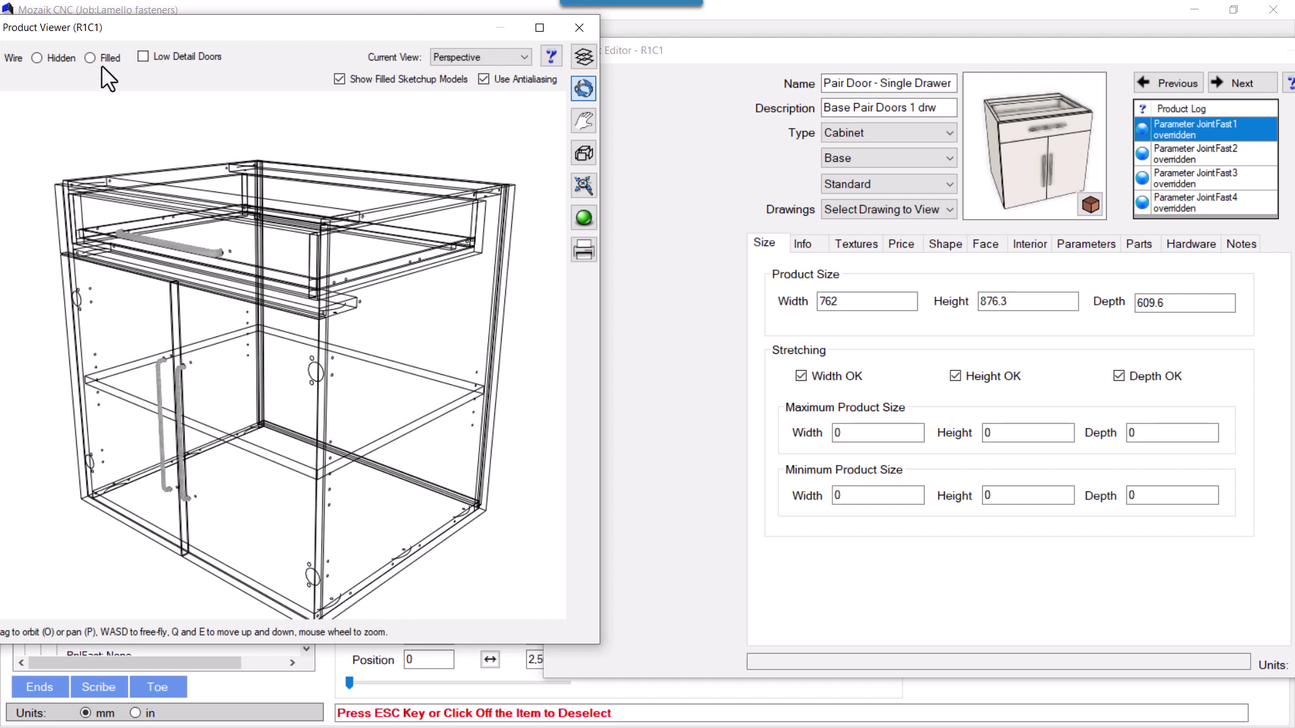
- Display the product's parameter overrides and explode the cabinet in the 3D viewer
left_click(1135, 243)
left_click(1081, 242)
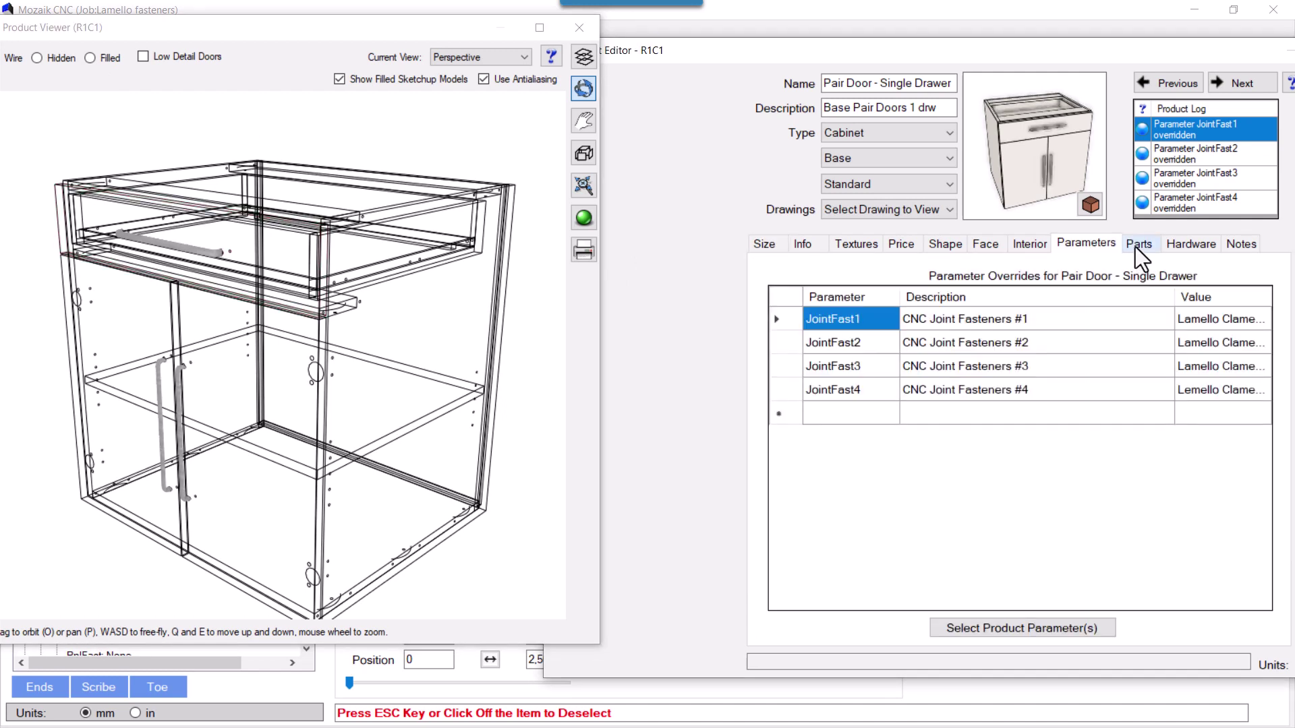
left_click(586, 157)
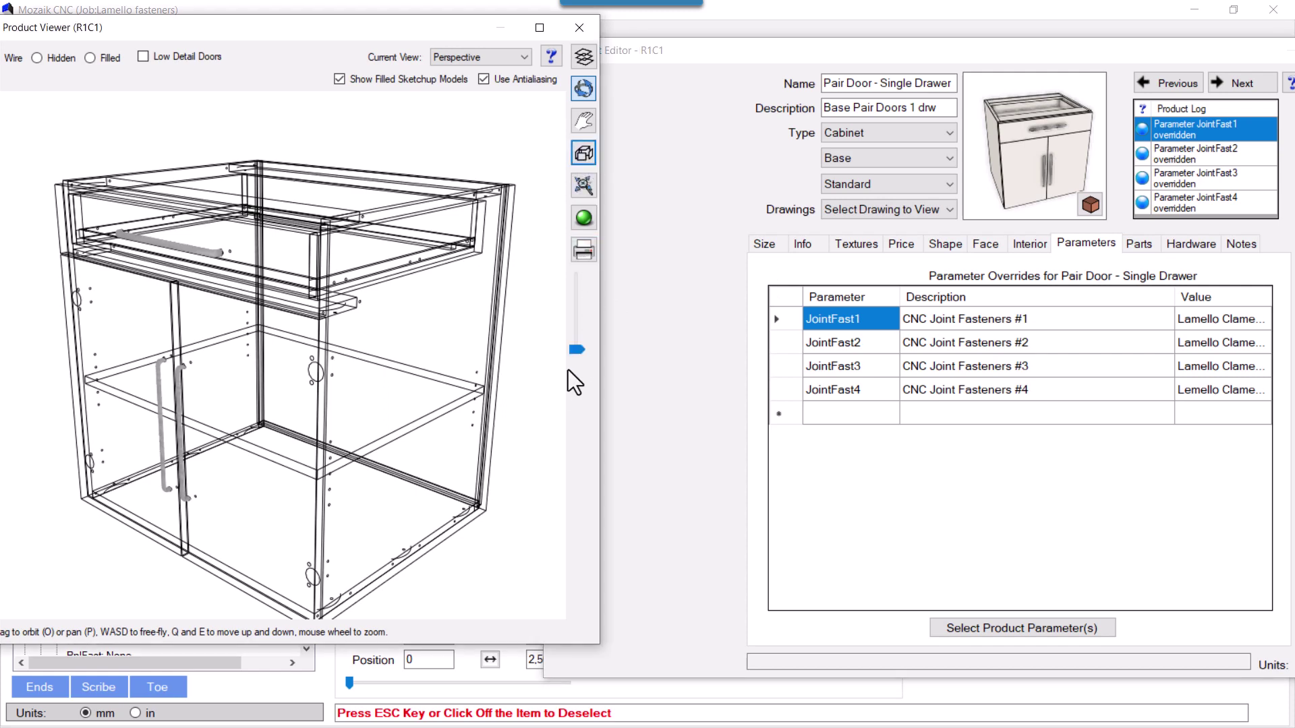
left_click_drag(577, 348, 585, 302)
left_click_drag(317, 472, 366, 480)
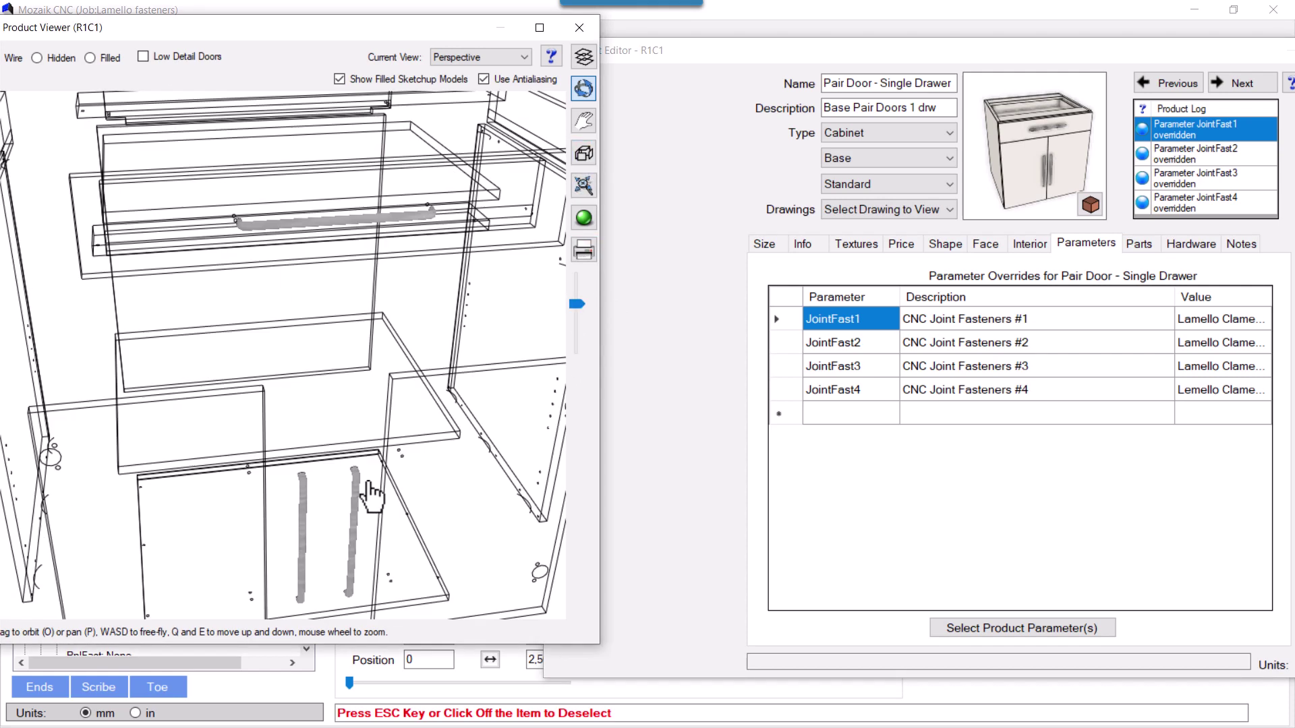
- Show the exploded cabinet with filled faces and view it from the front
left_click(89, 58)
scroll(197, 283, "down", 3)
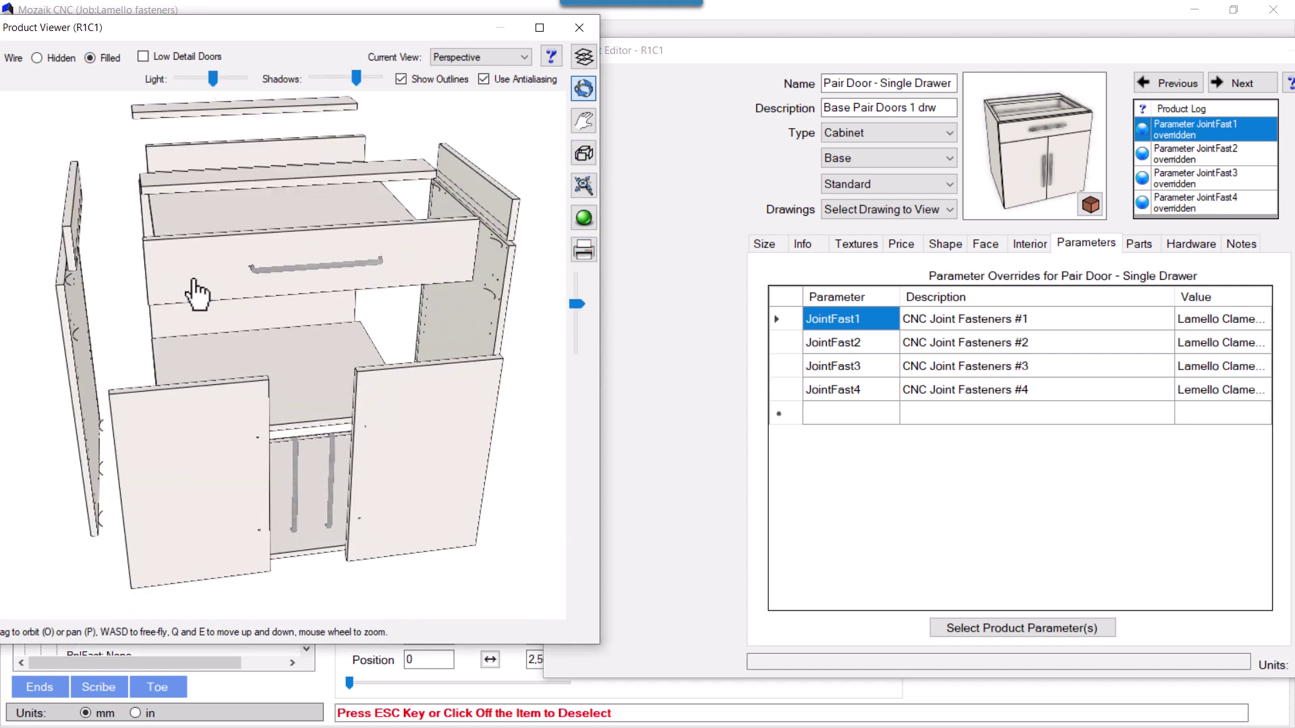
mouse_move(364, 408)
left_mouse_down()
mouse_move(309, 405)
mouse_move(356, 420)
left_mouse_up()
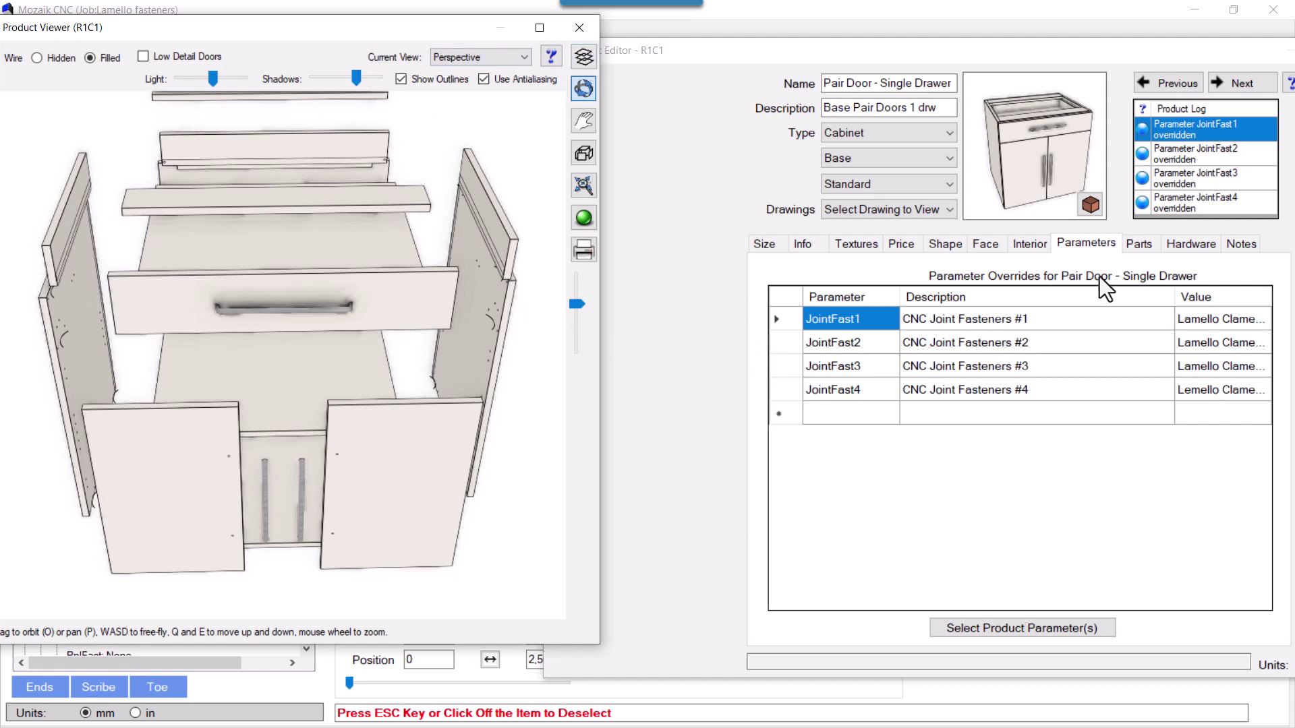
- Turn on High Detail in the product viewer's layer settings
left_click(584, 56)
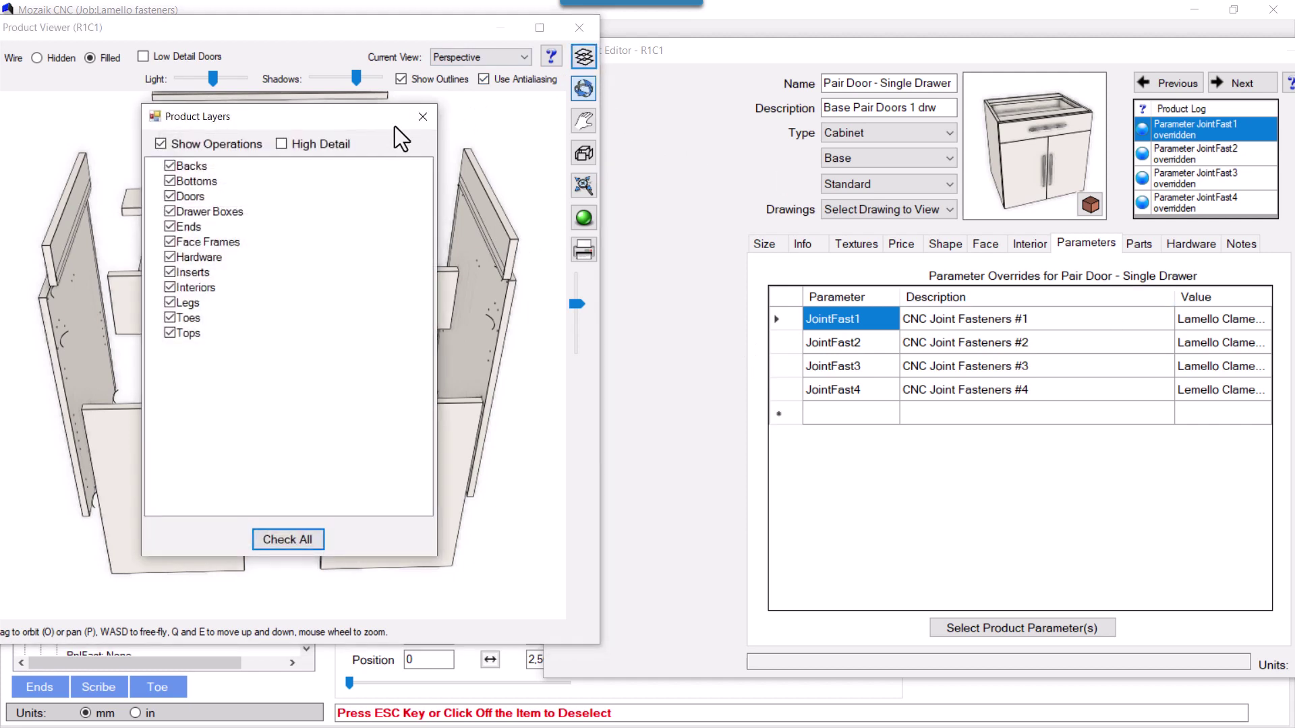
left_click(331, 144)
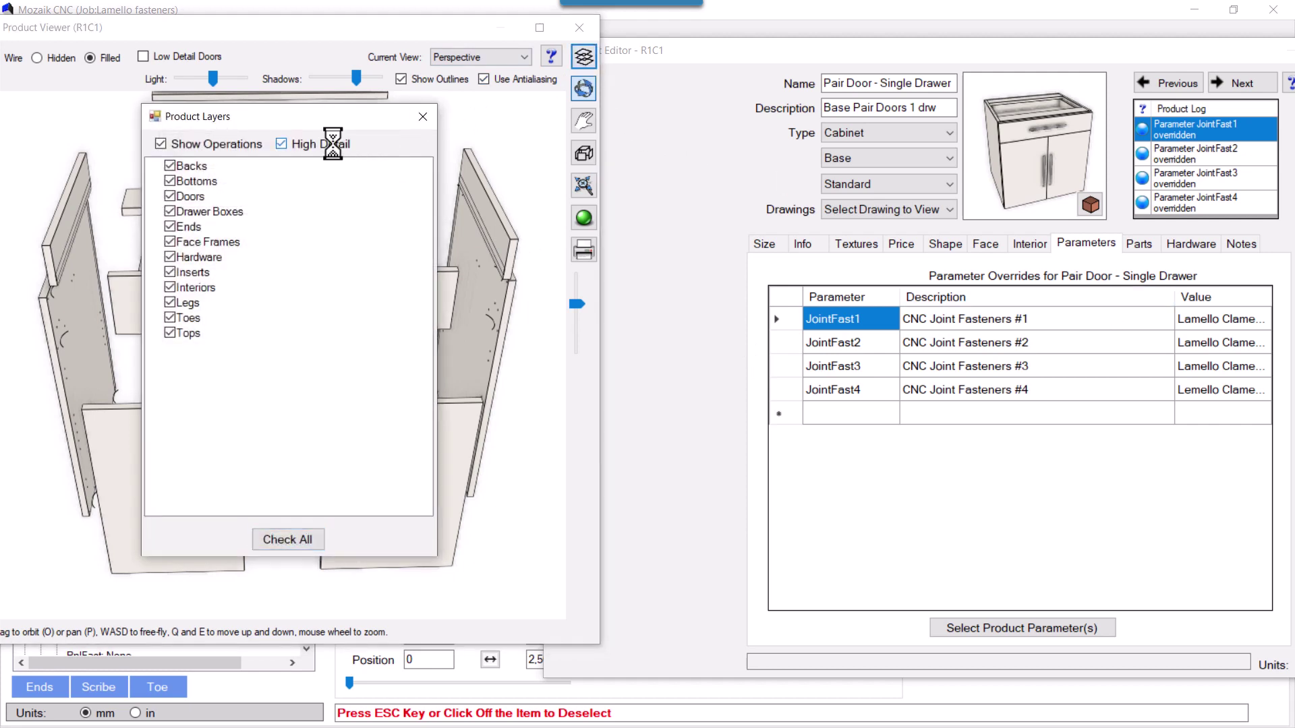
left_click(422, 116)
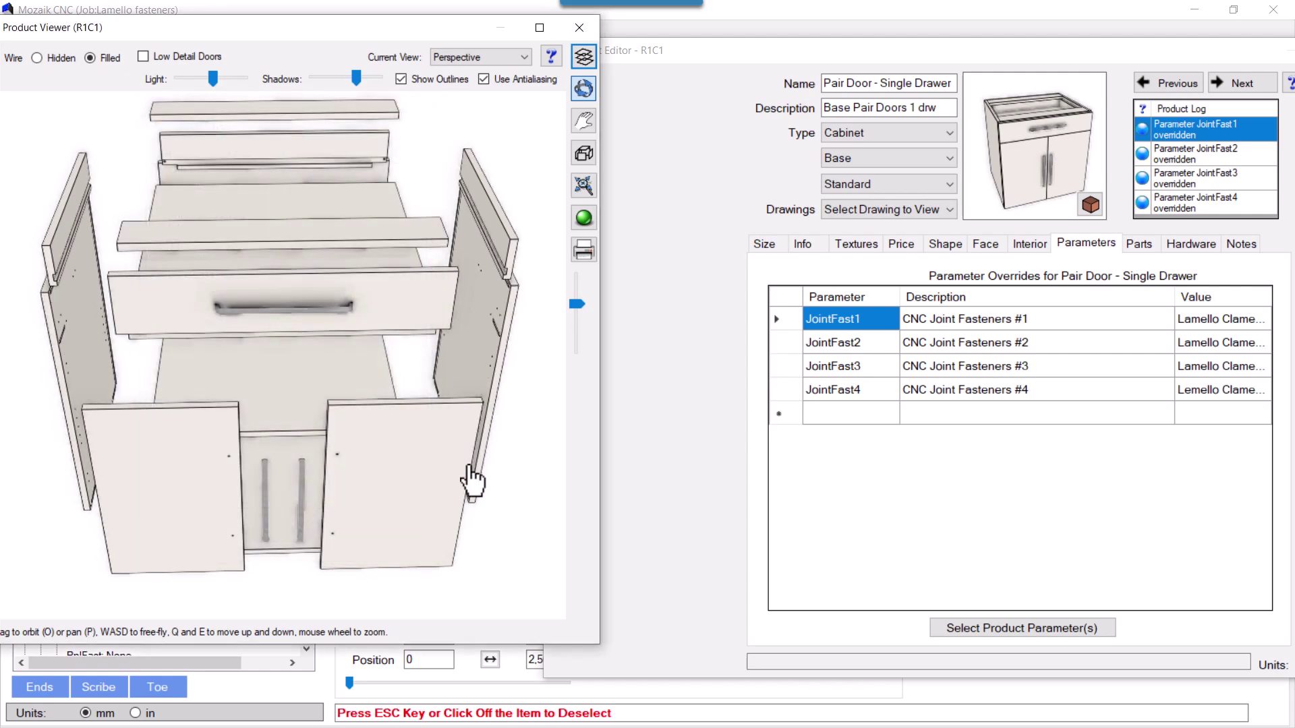
- Examine the fastener machining on the end panels of the exploded cabinet
mouse_move(472, 480)
left_mouse_down()
mouse_move(509, 483)
mouse_move(506, 548)
mouse_move(508, 485)
mouse_move(487, 476)
left_mouse_up()
scroll(509, 286, "up", 5)
left_click_drag(425, 410, 399, 410)
scroll(398, 410, "down", 6)
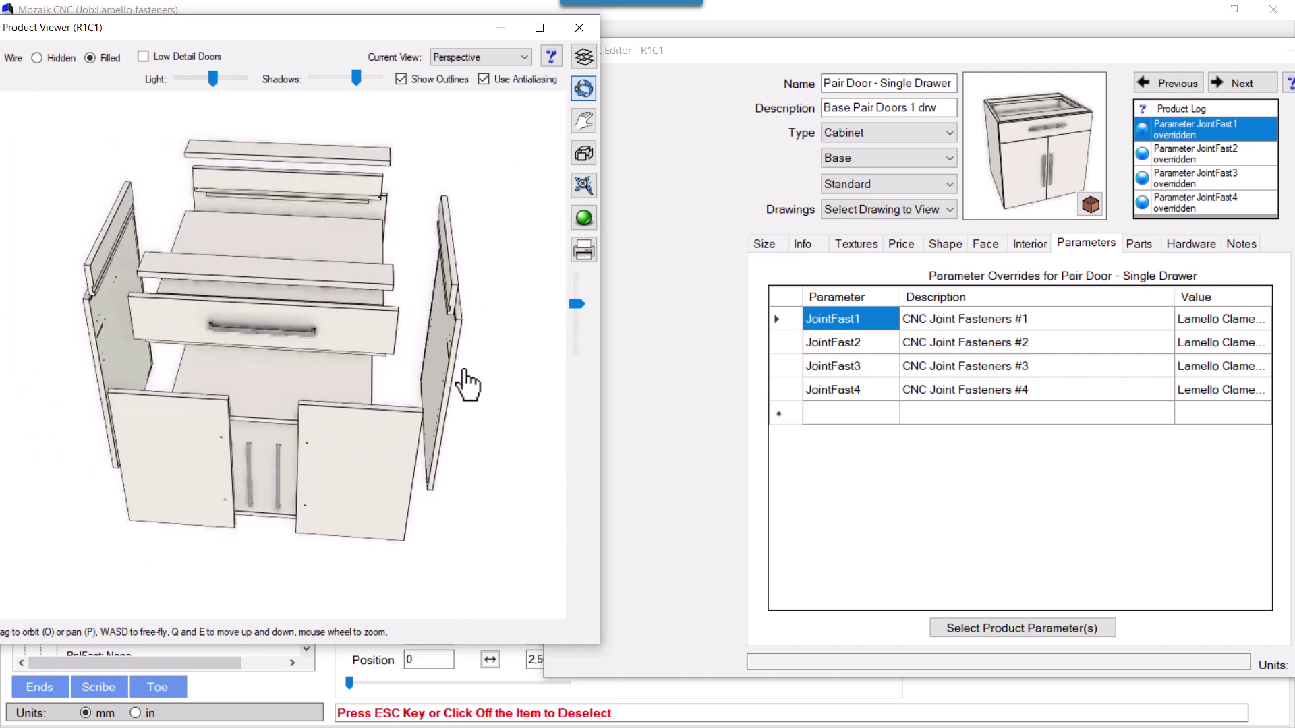
left_click_drag(468, 384, 509, 309)
scroll(496, 273, "up", 3)
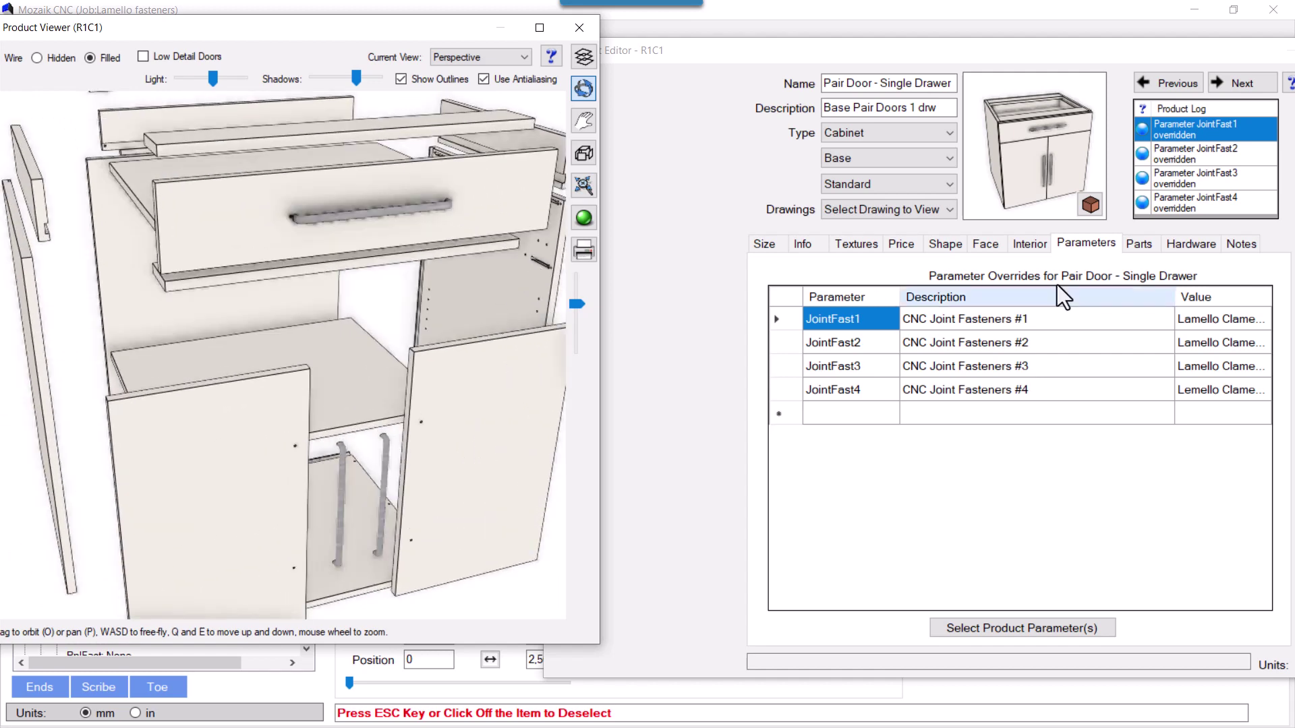
- Open the operations of the Fin End (R) part and show the panel in the part 3D viewer
left_click(1124, 247)
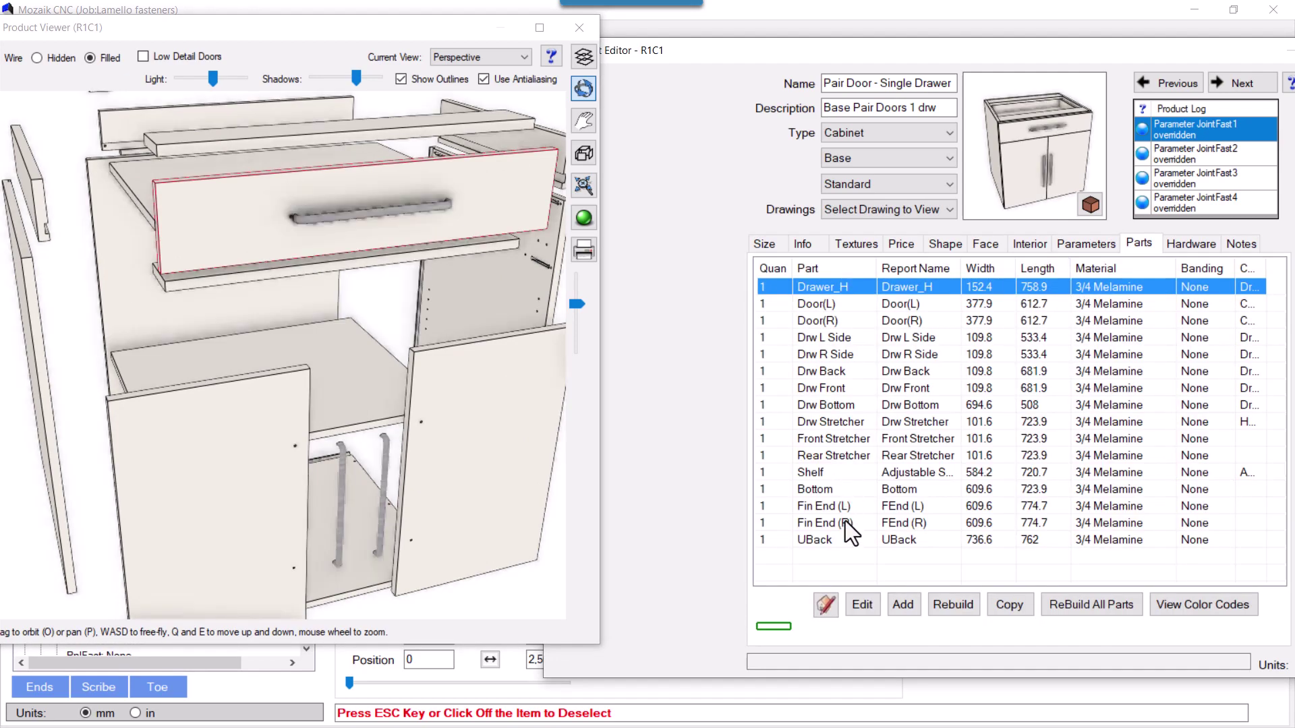
left_click(846, 526)
left_click(856, 607)
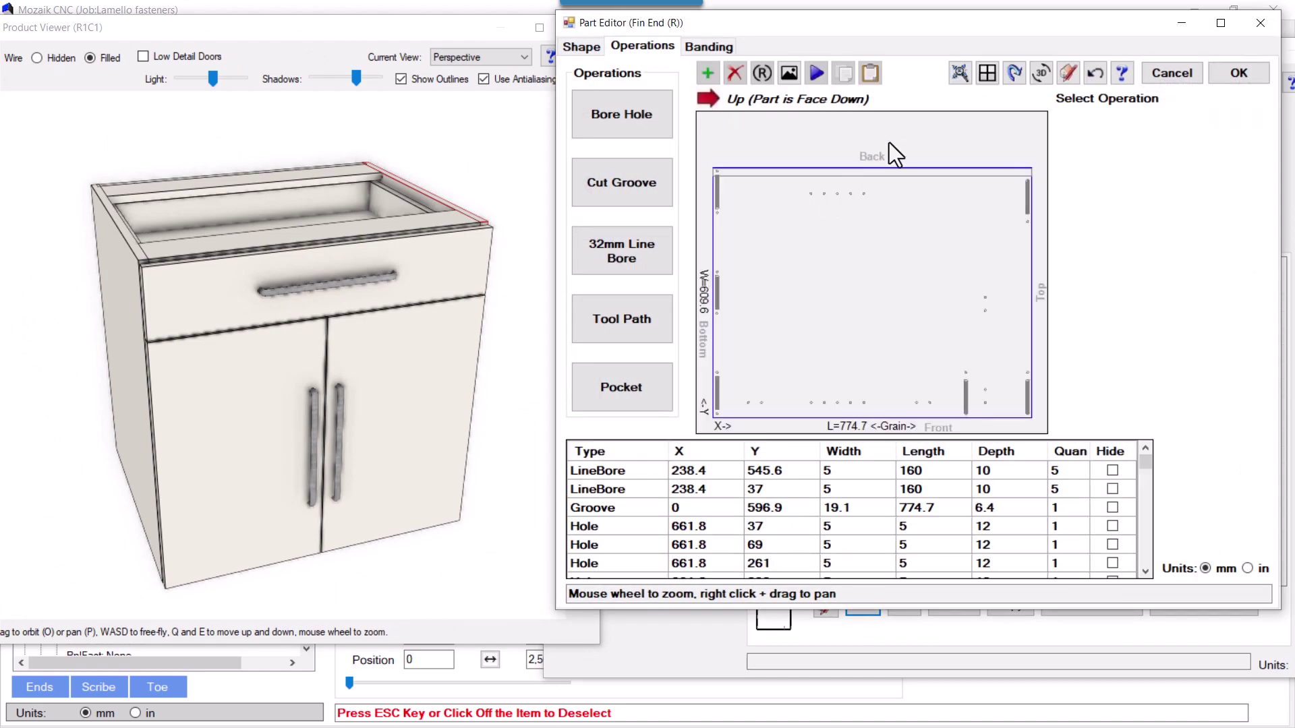
left_click(1038, 74)
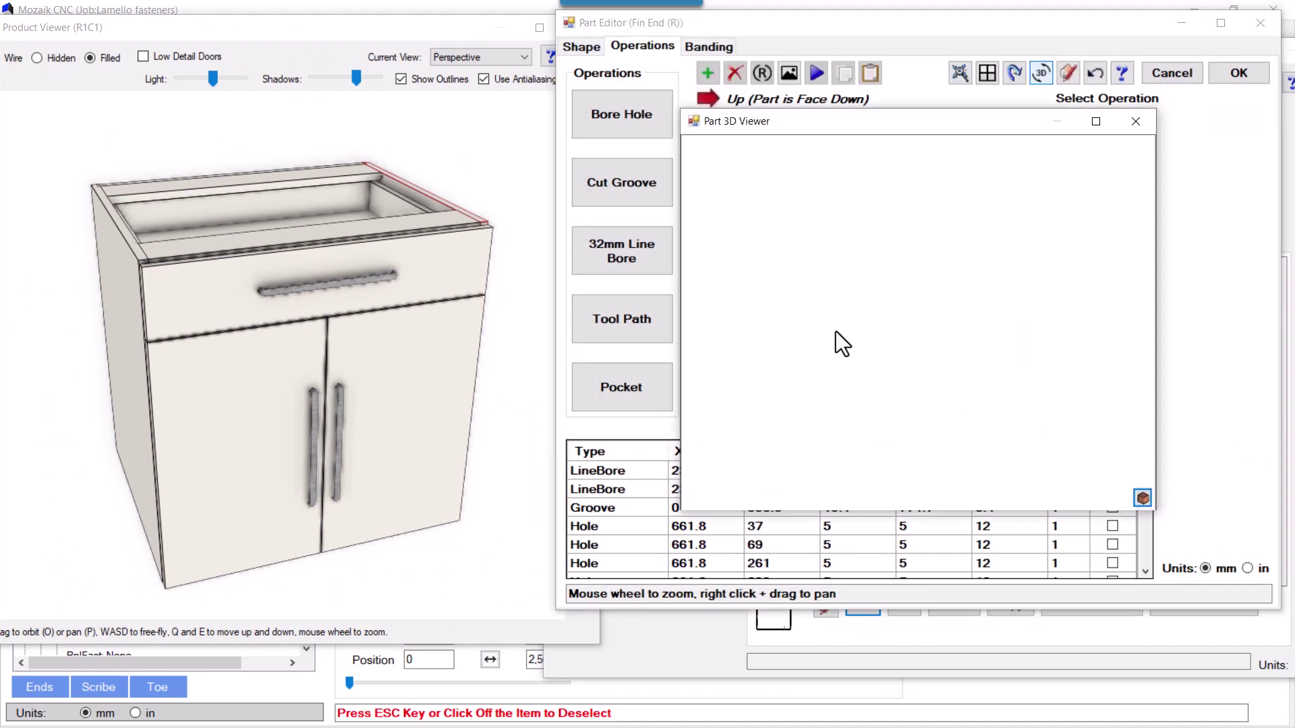
left_click_drag(830, 128, 646, 155)
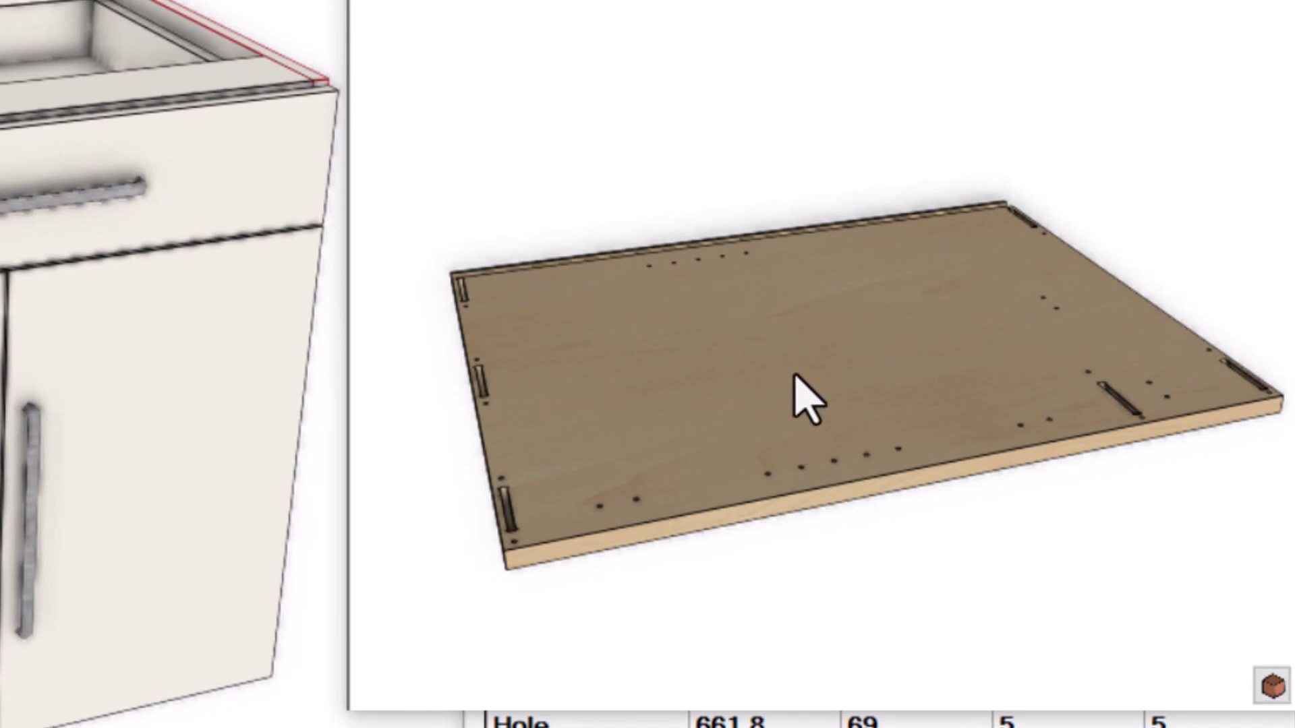
- Examine the fastener slots and pin bores on the right finished end in 3D, and close its viewer and part properties
middle_click_drag(795, 372, 836, 480)
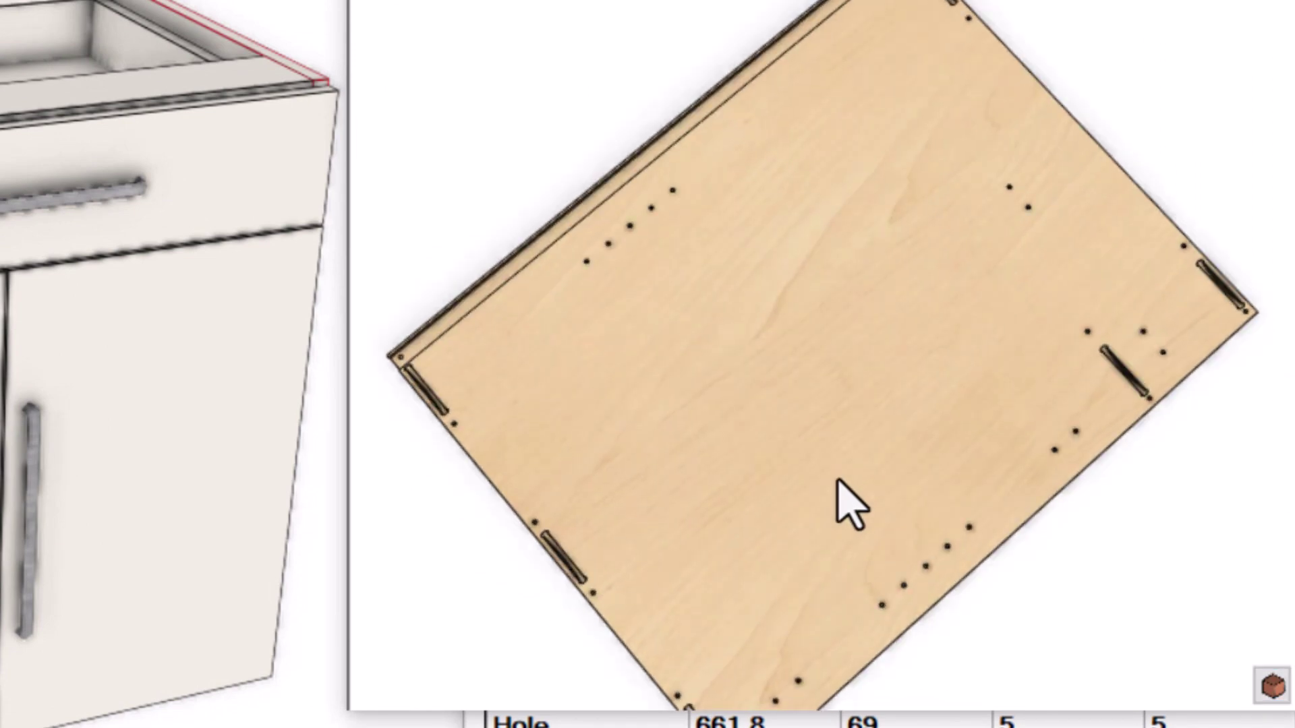
middle_click_drag(902, 297, 841, 297)
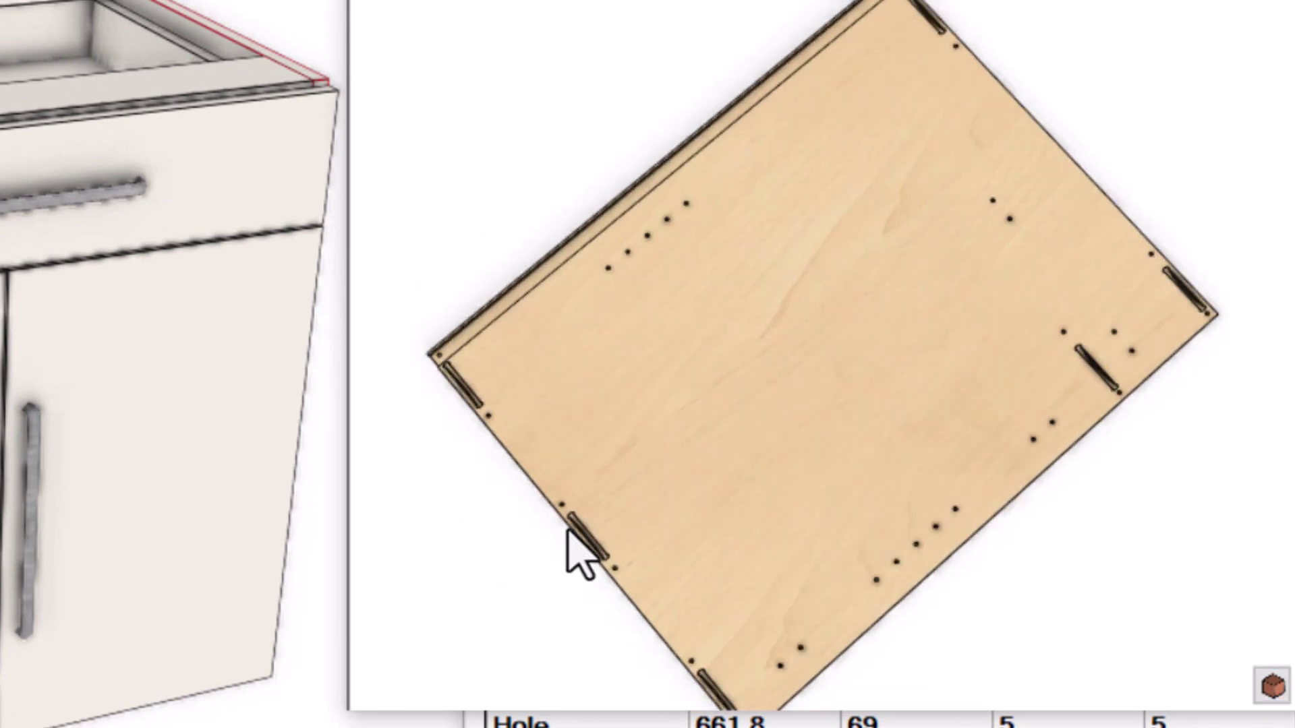
mouse_move(592, 549)
middle_mouse_down()
mouse_move(598, 520)
mouse_move(573, 549)
mouse_move(526, 563)
mouse_move(557, 527)
mouse_move(578, 564)
middle_mouse_up()
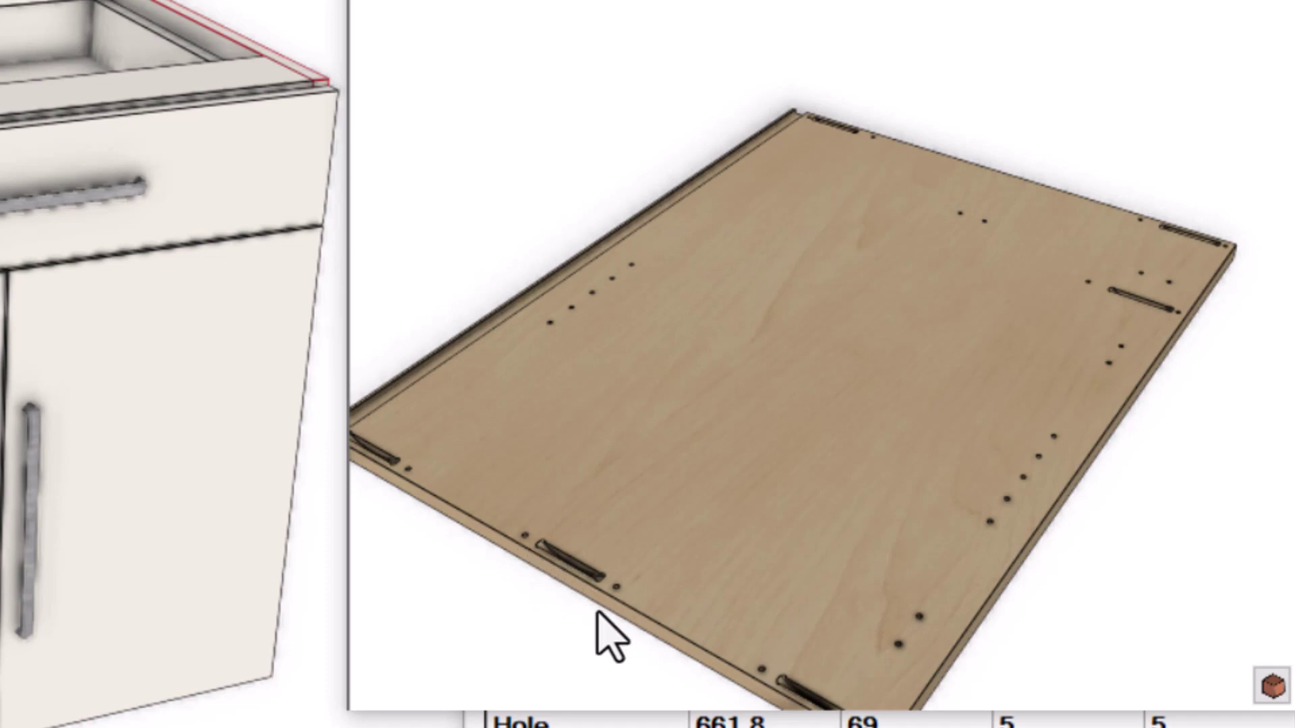
middle_click_drag(603, 602, 850, 384)
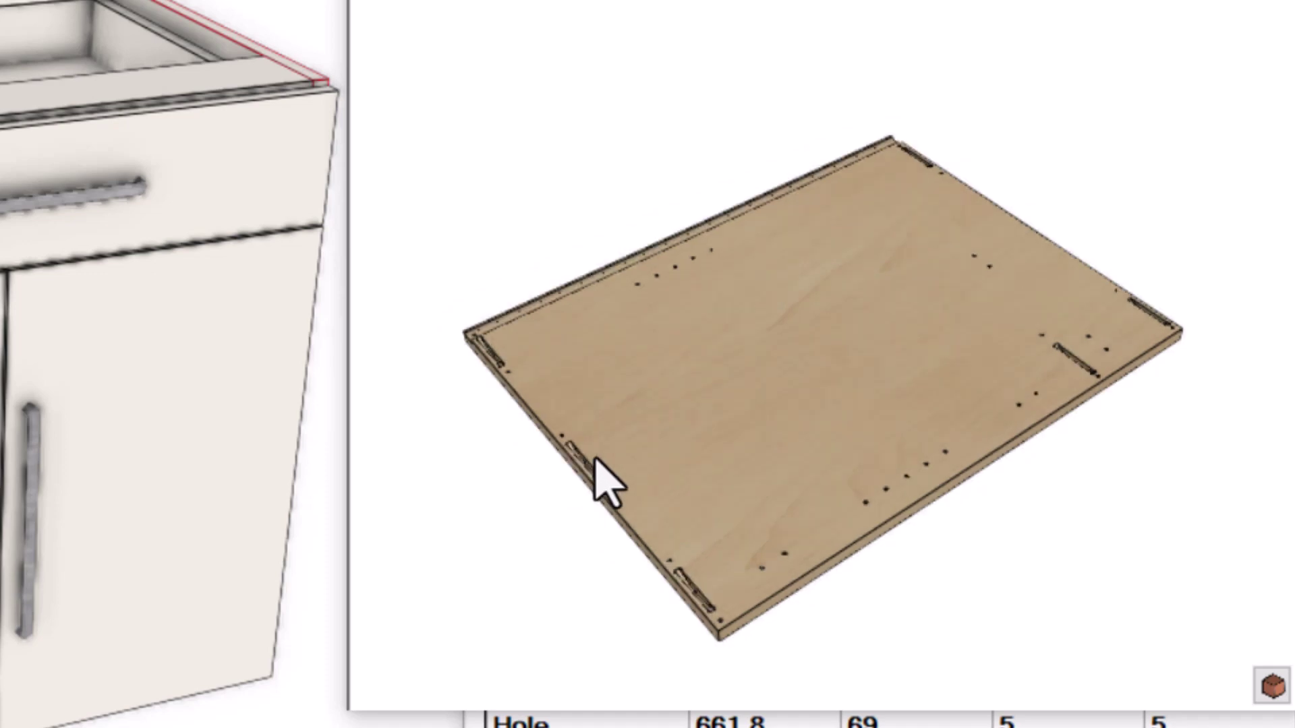
middle_click_drag(592, 473, 540, 529)
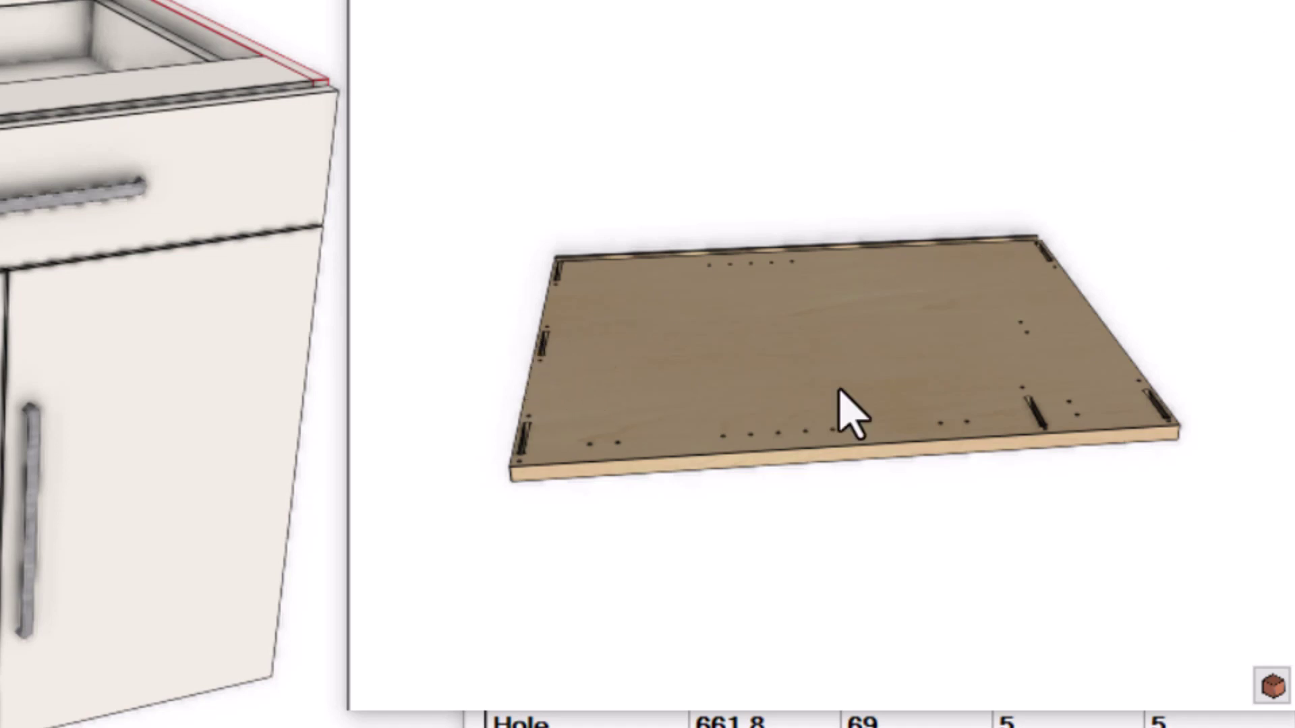
scroll(843, 408, "up", 2)
left_click_drag(701, 413, 887, 433)
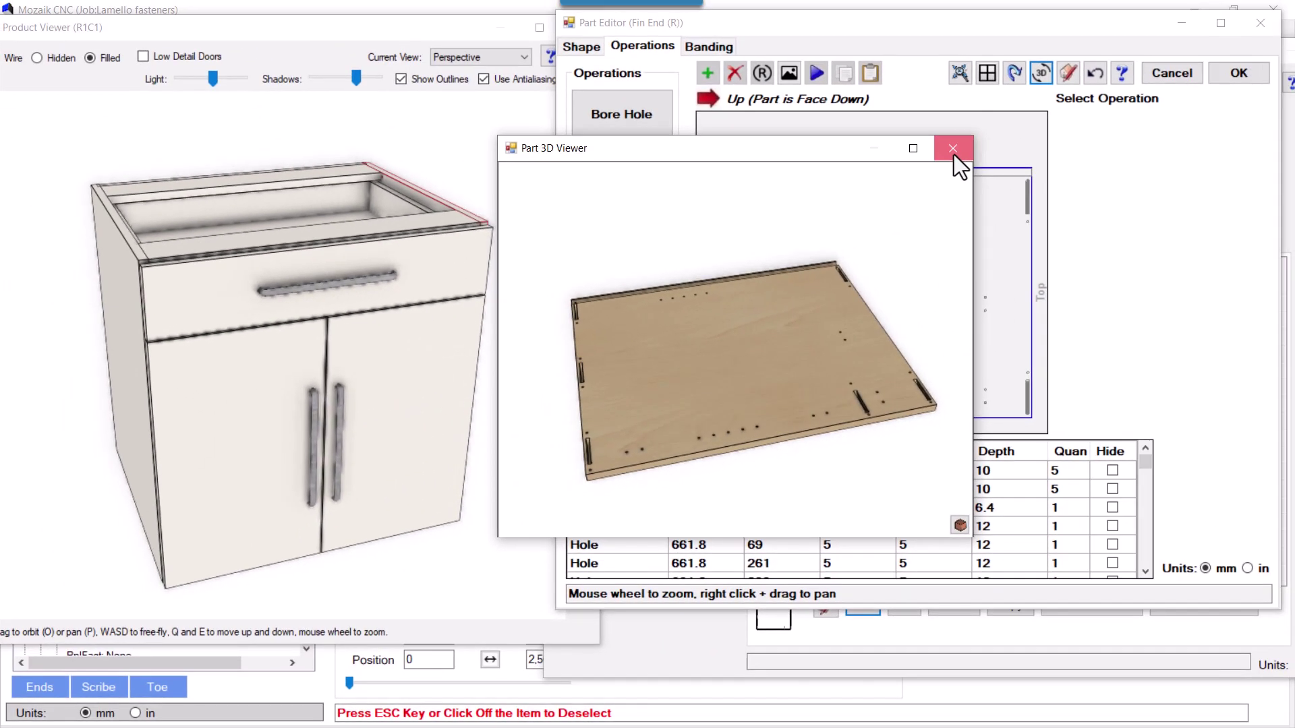
left_click(969, 138)
left_click(1238, 73)
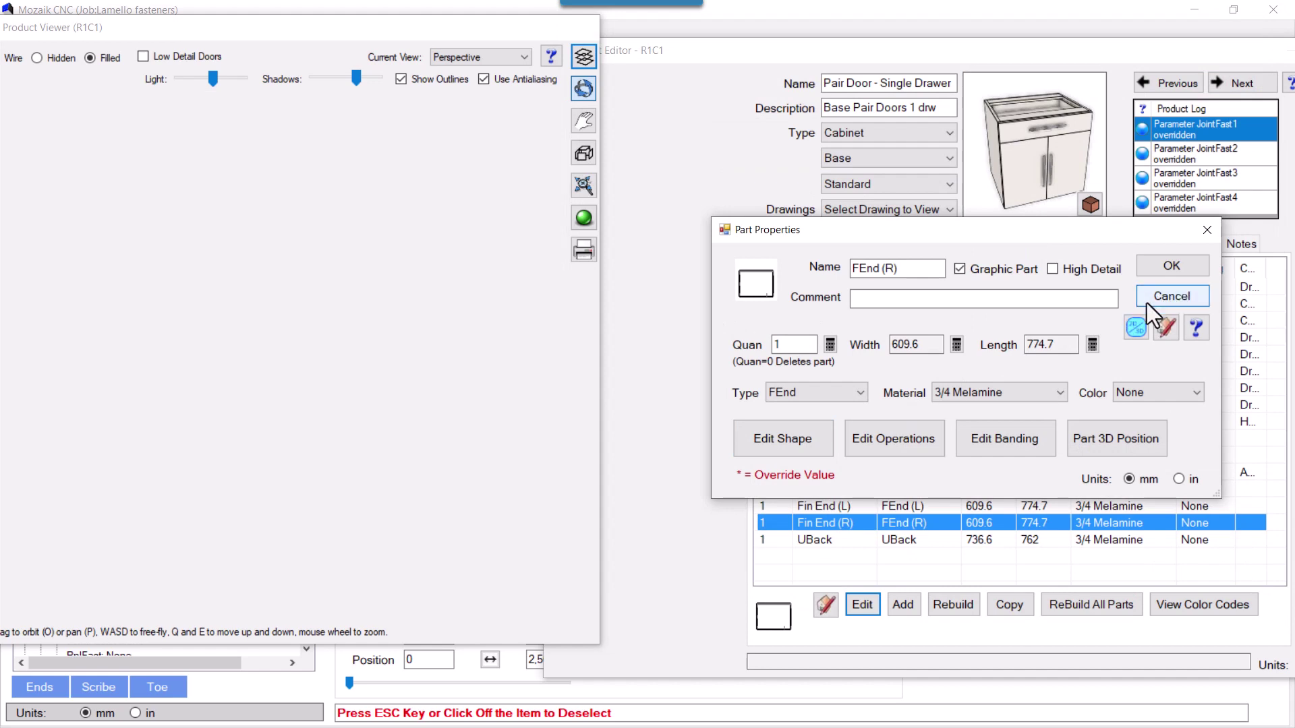
left_click(1146, 301)
- Show the cabinet in wireframe and highlight its Bottom and Fin End (R) parts from the parts list
left_click(844, 490)
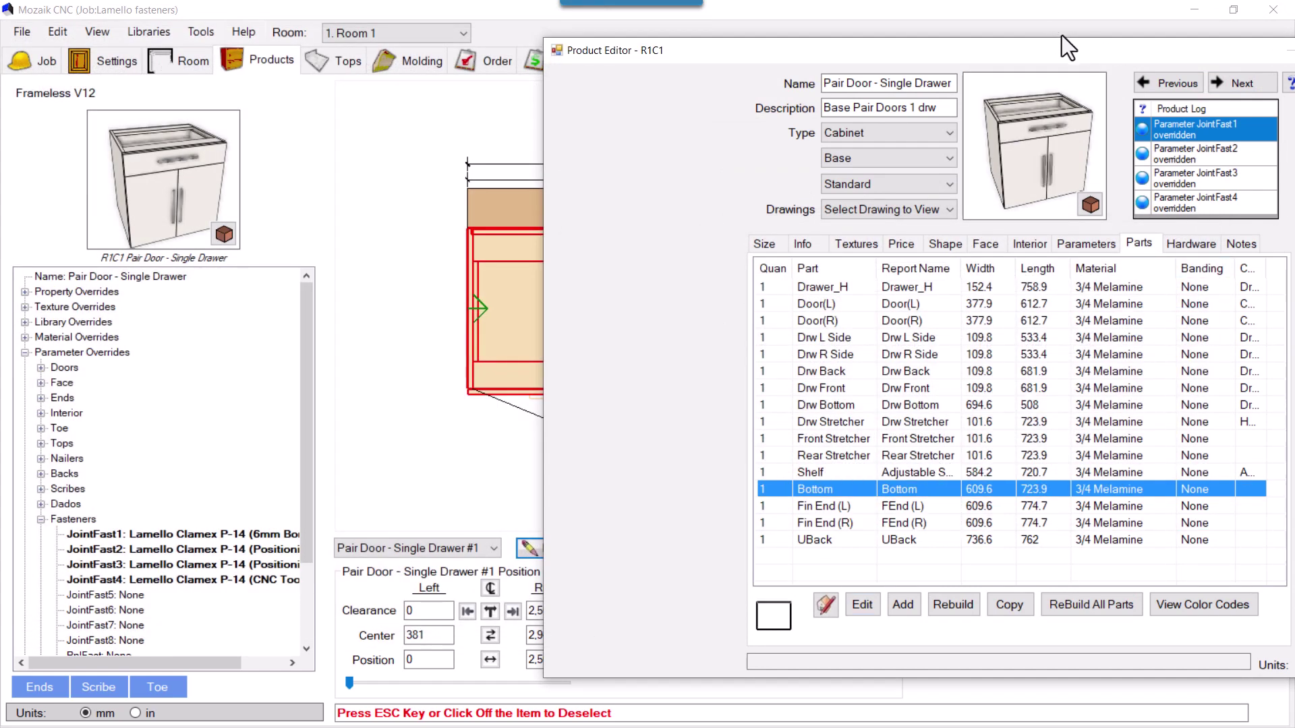
left_click_drag(1064, 56, 1018, 42)
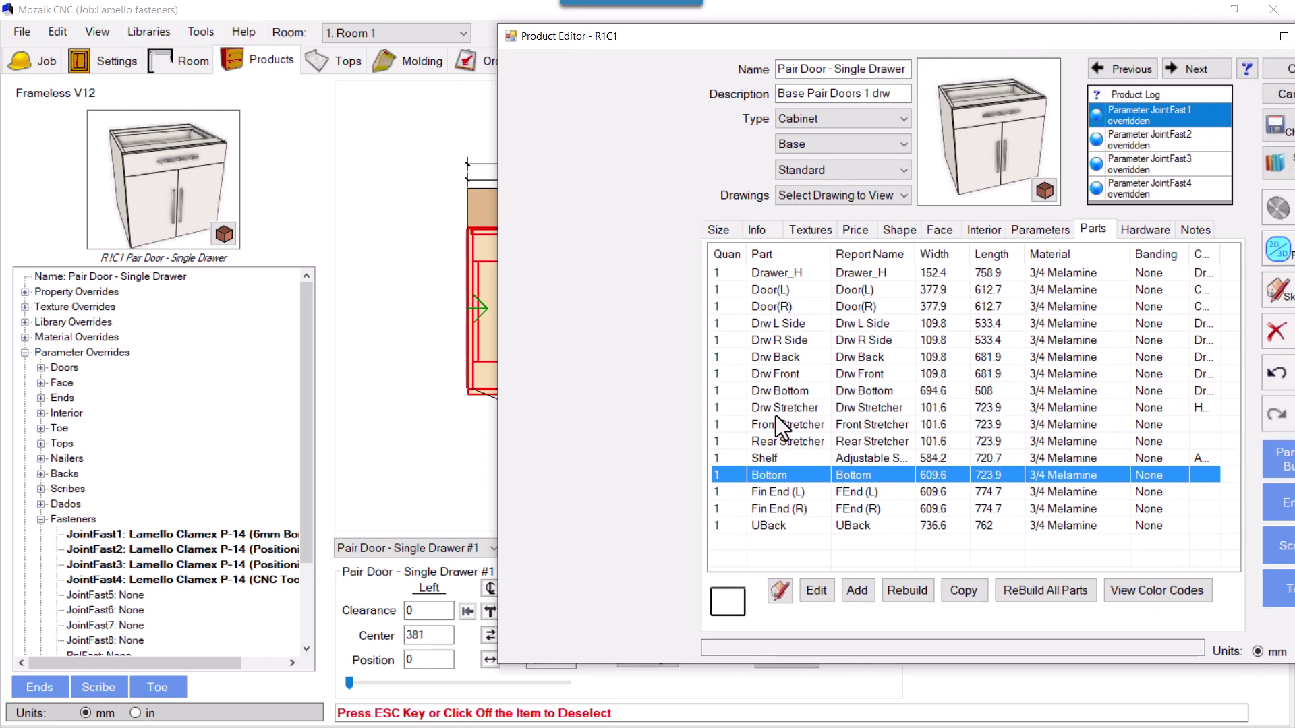
left_click_drag(444, 410, 344, 380)
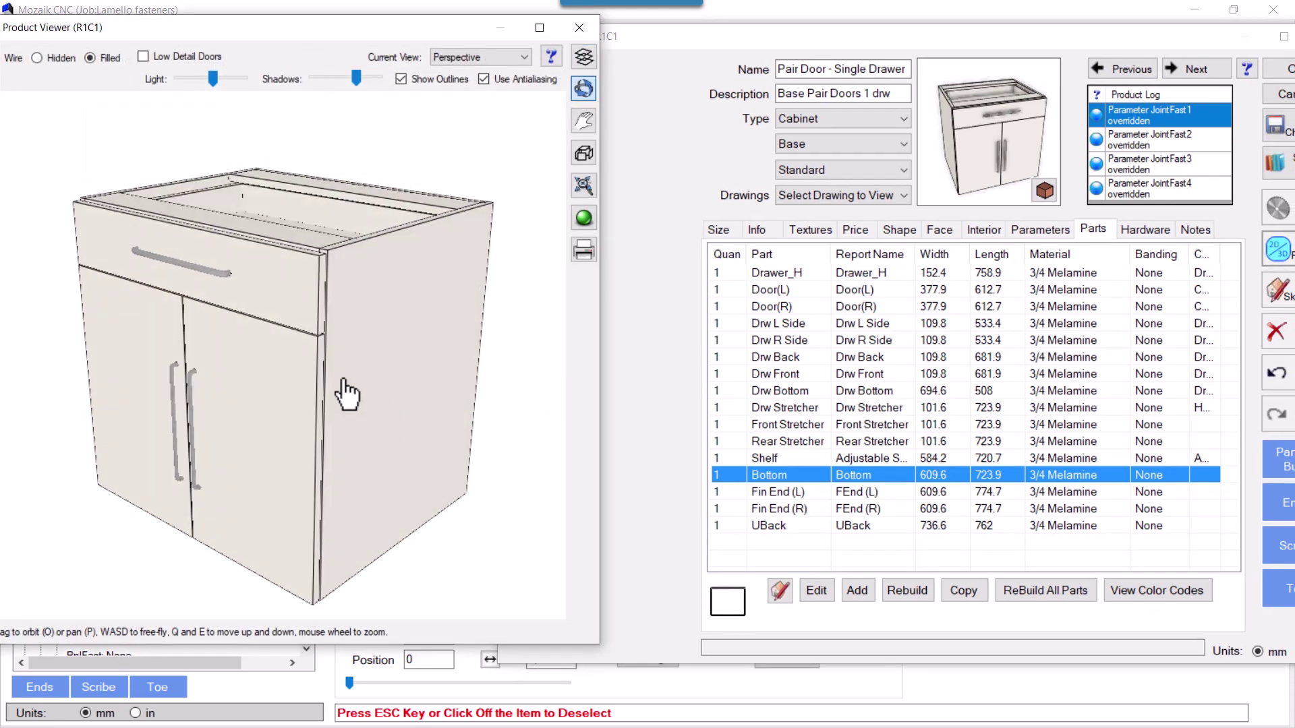
left_click_drag(42, 28, 92, 31)
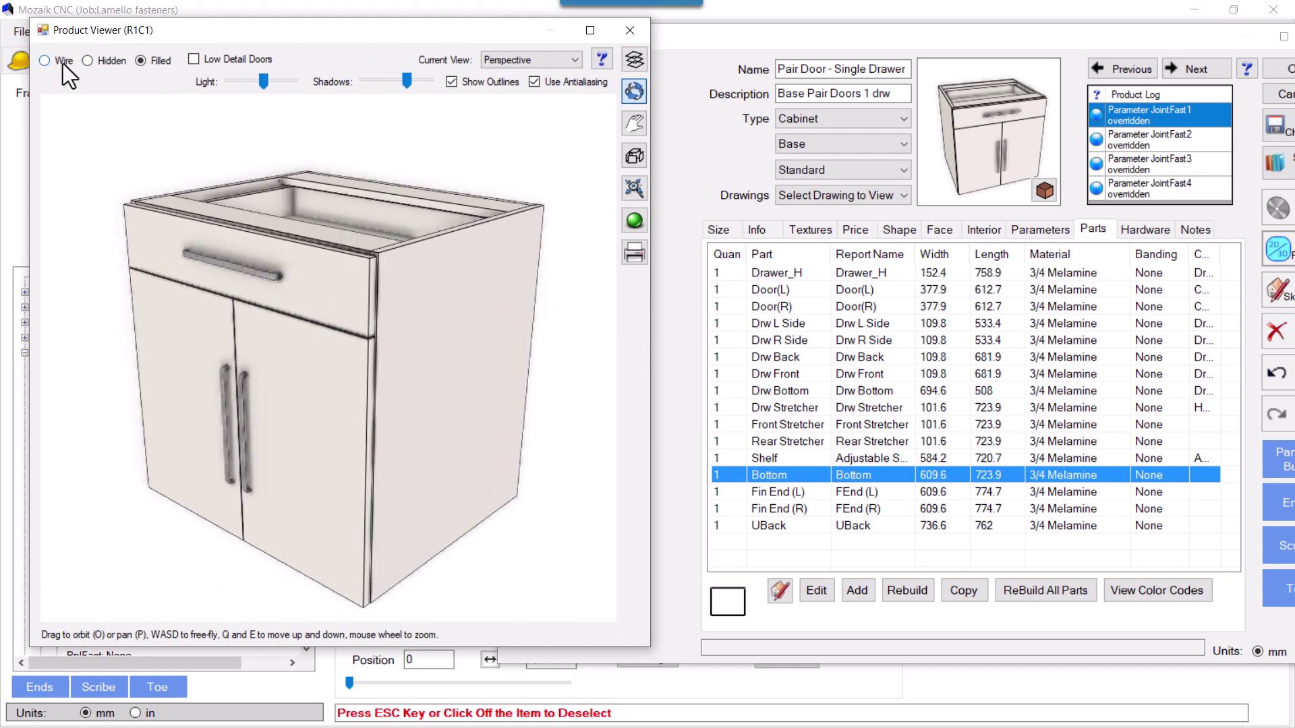
left_click(63, 62)
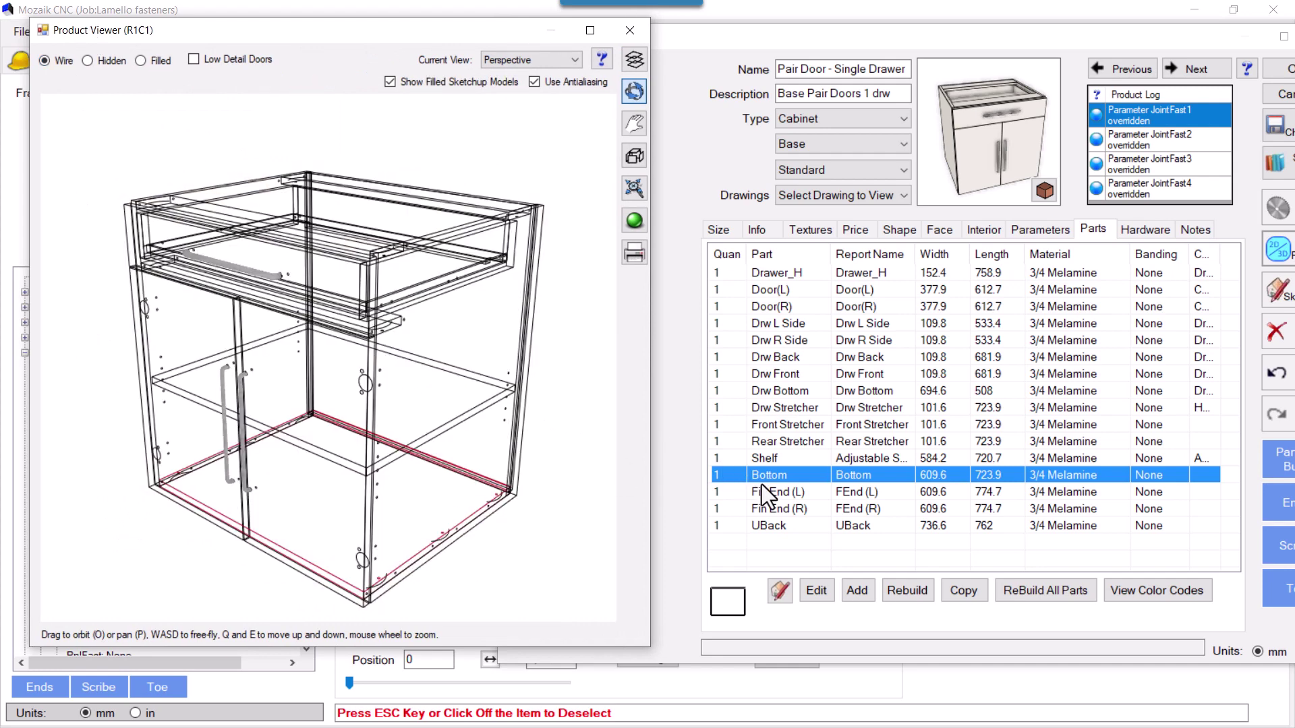
left_click(800, 509)
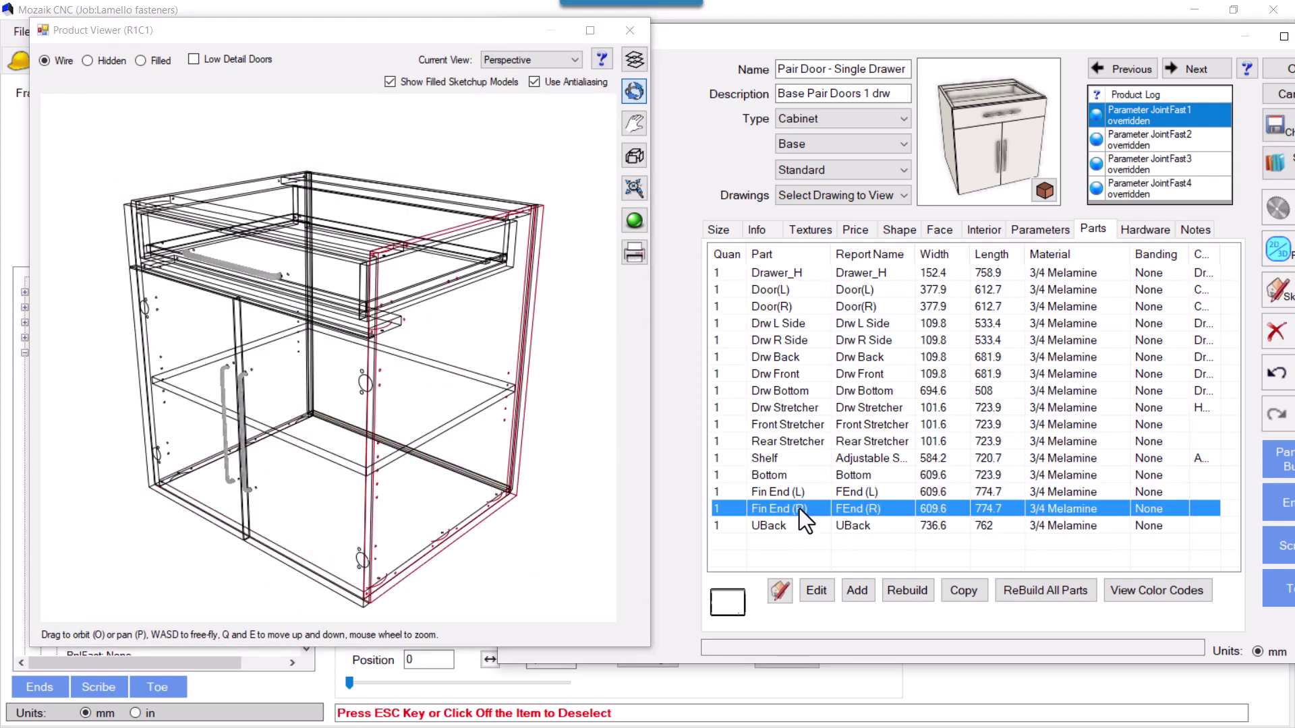
- Highlight the Bottom part in the wireframe view and open its operations for inspection
left_click(769, 474)
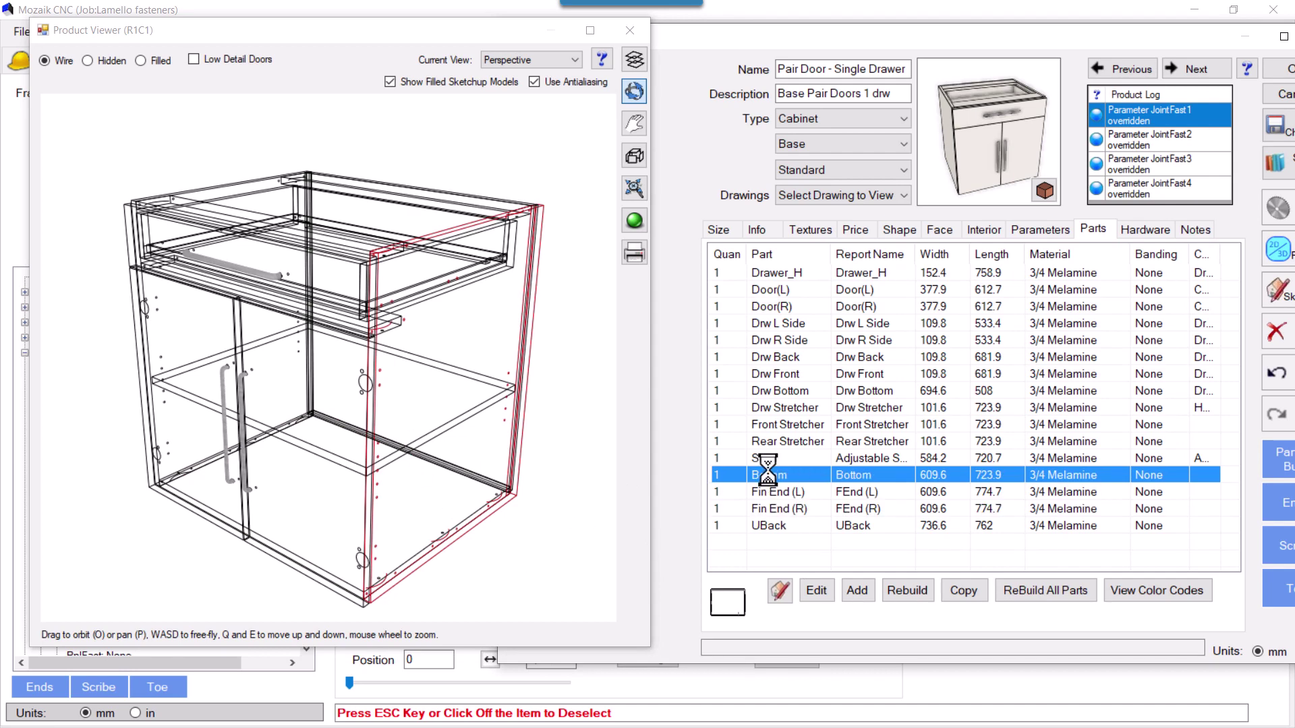
scroll(457, 579, "up", 2)
scroll(457, 579, "up", 1)
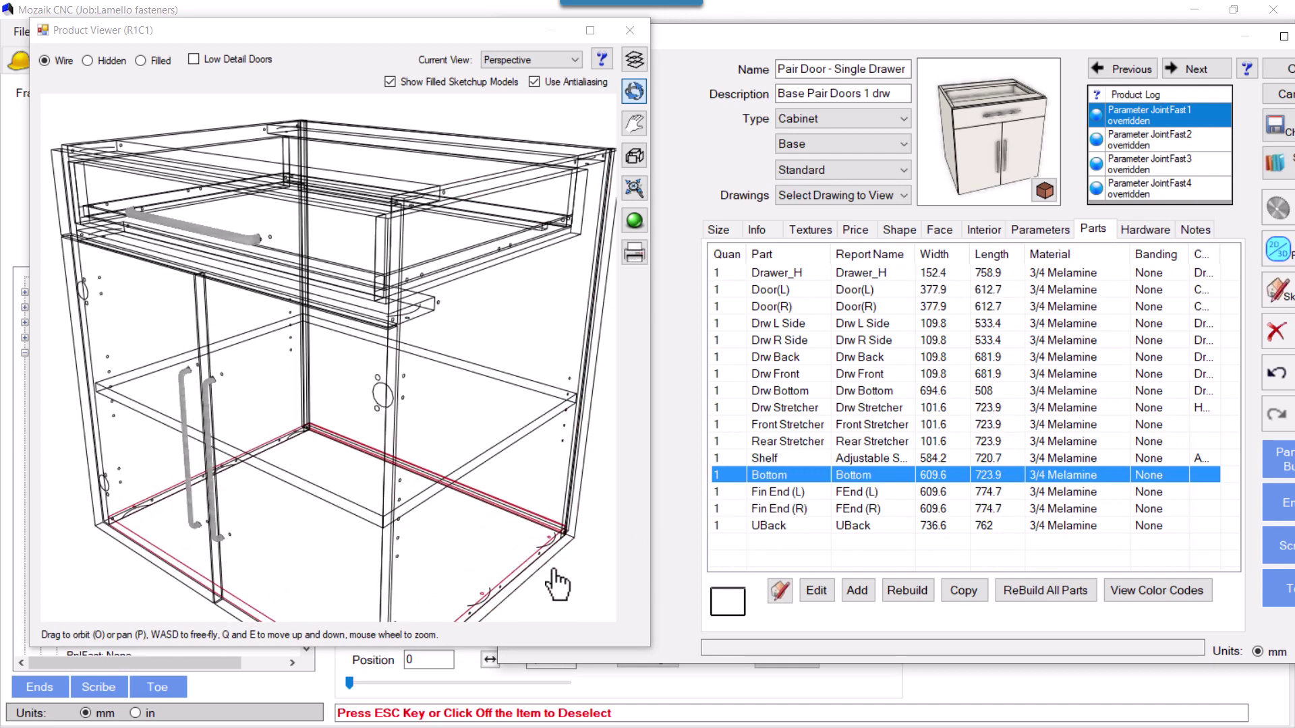
scroll(448, 501, "down", 3)
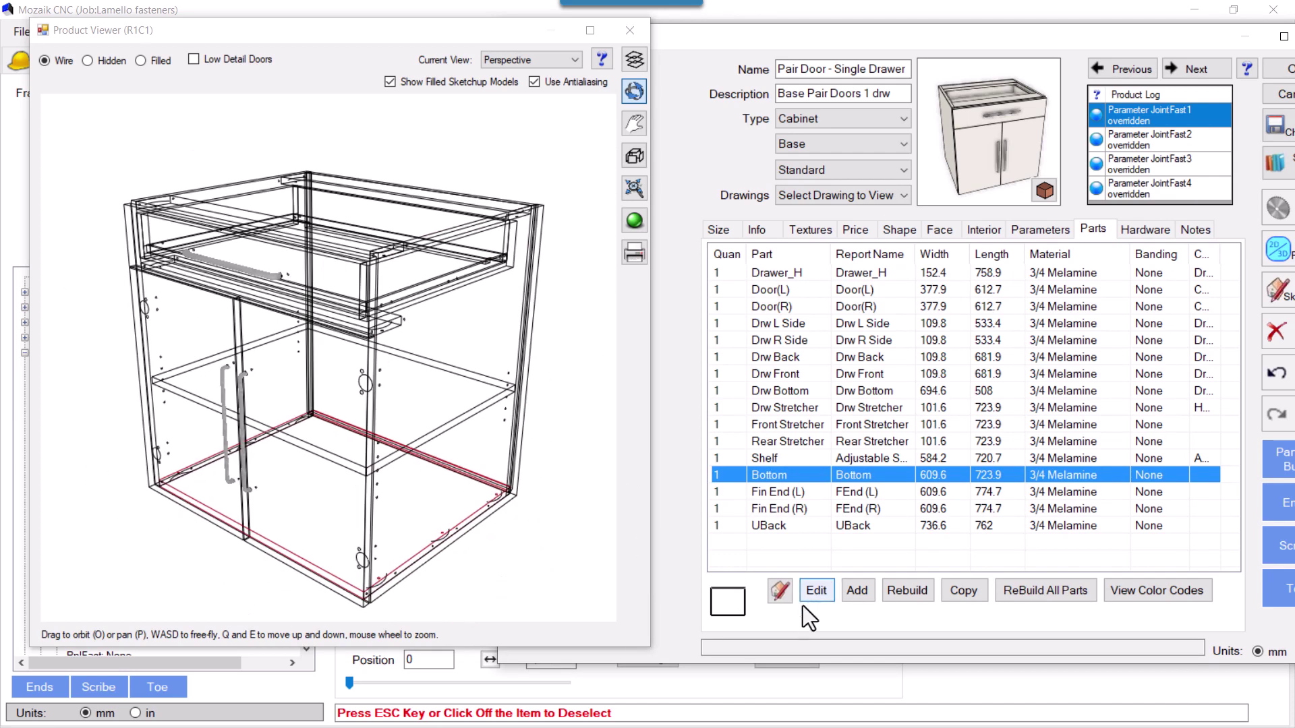
left_click(814, 591)
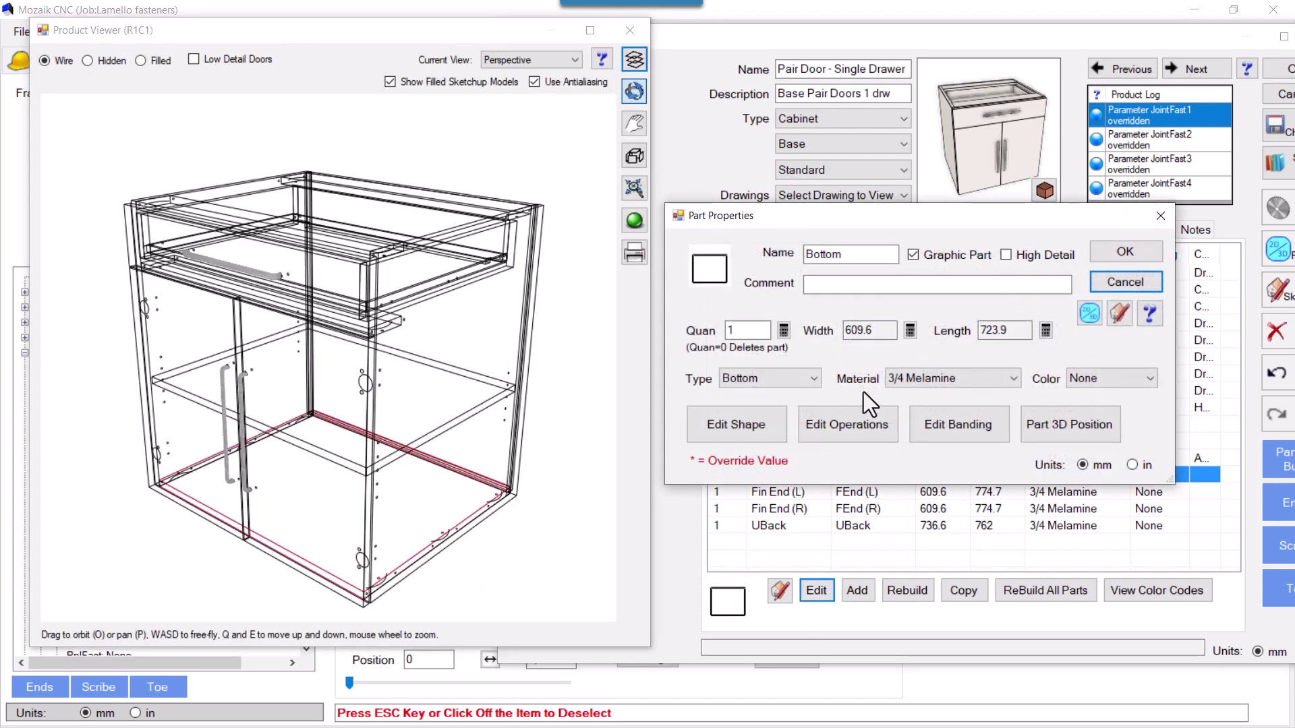
left_click(859, 419)
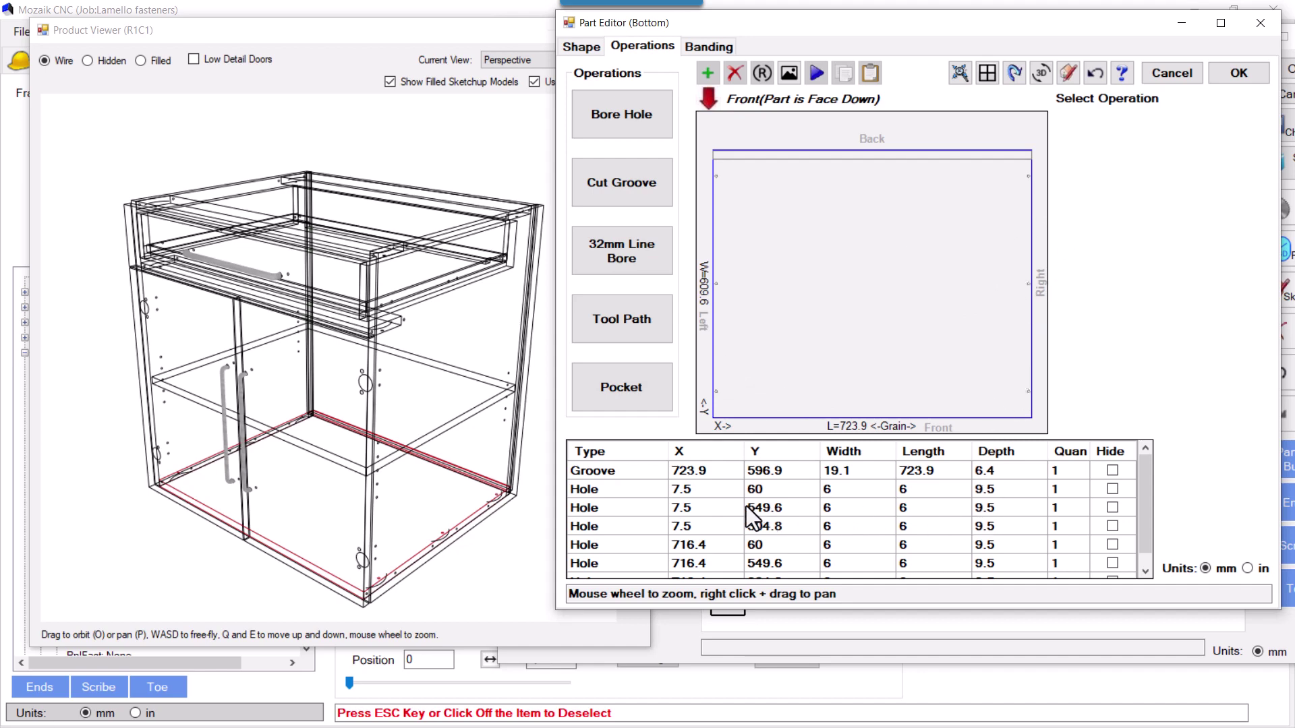
- Check the positions of the 6 mm holes along both edges of the Bottom part, and cancel out of its part properties
left_click(595, 489)
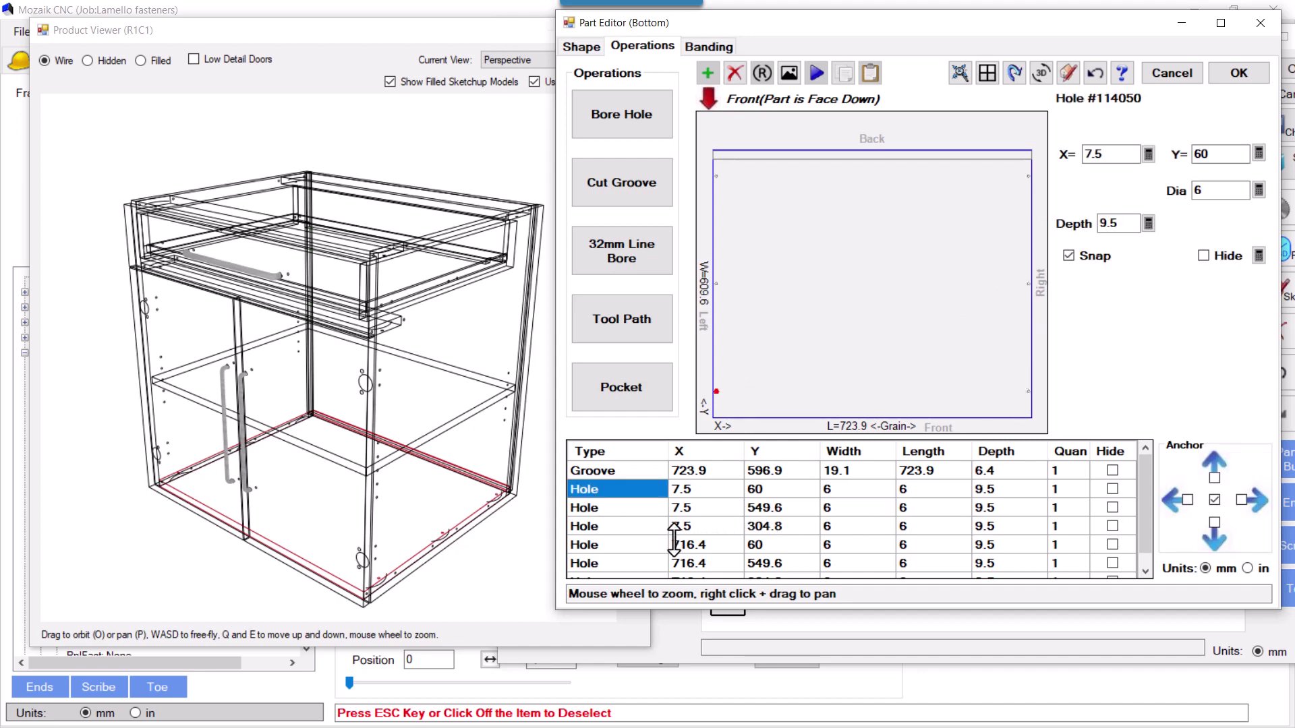
left_click(611, 530)
scroll(612, 531, "down", 1)
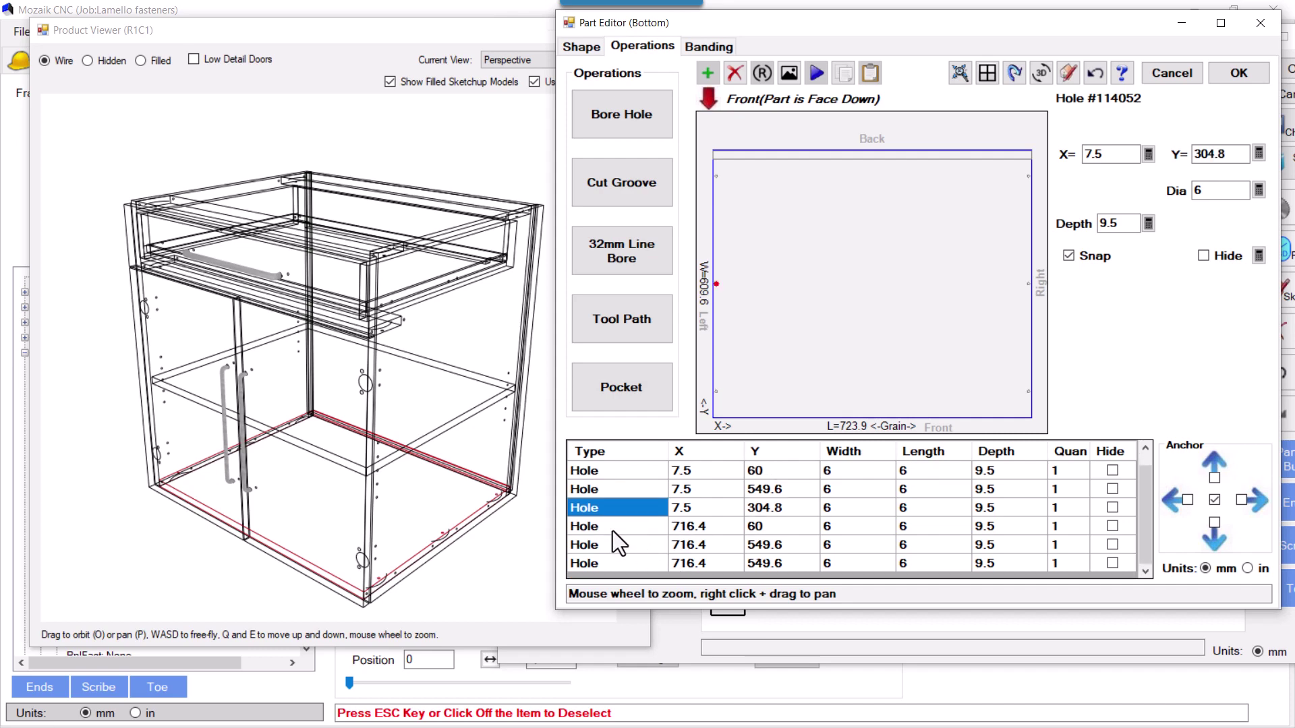
left_click(614, 526)
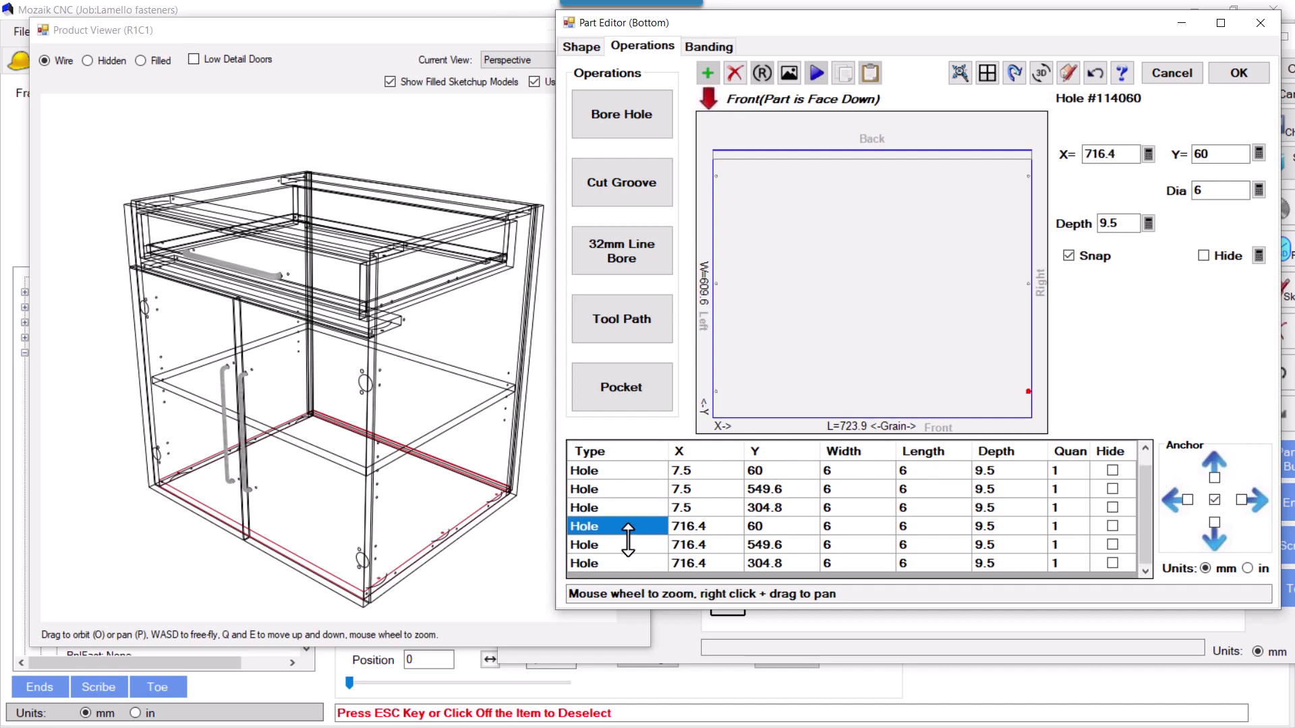
left_click(629, 542)
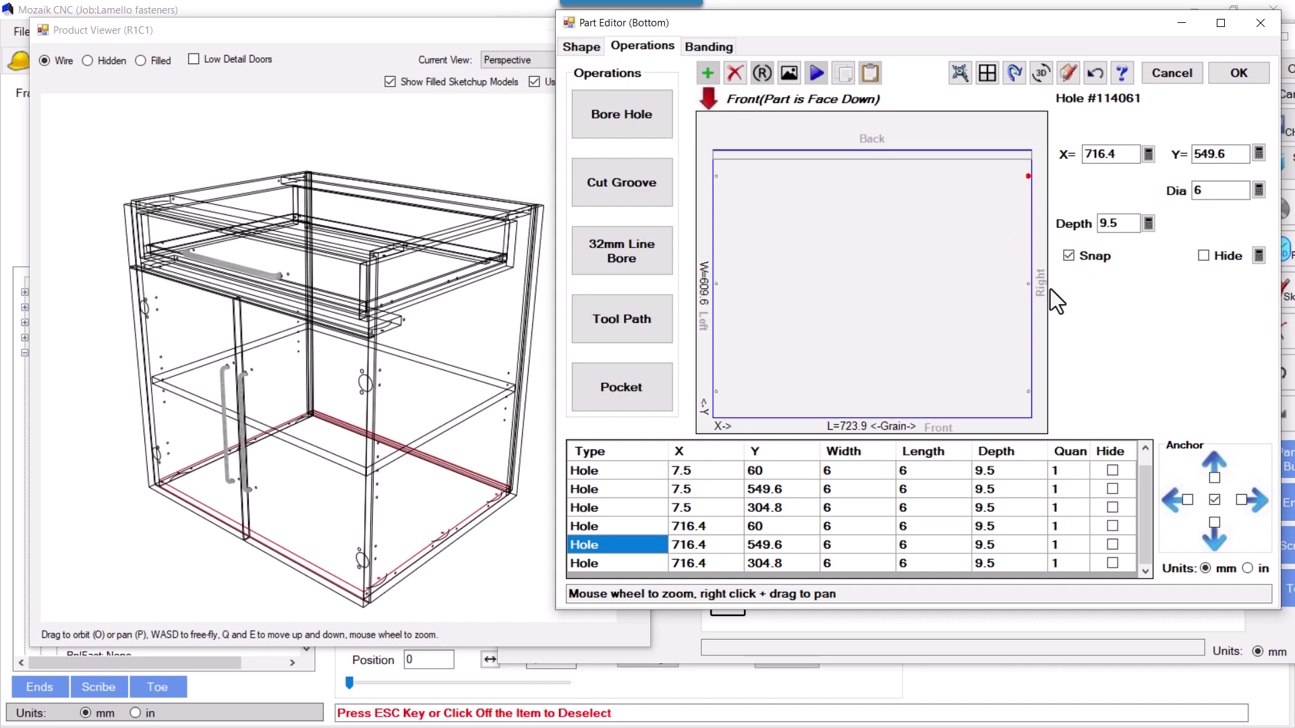
left_click(1156, 74)
left_click(1124, 282)
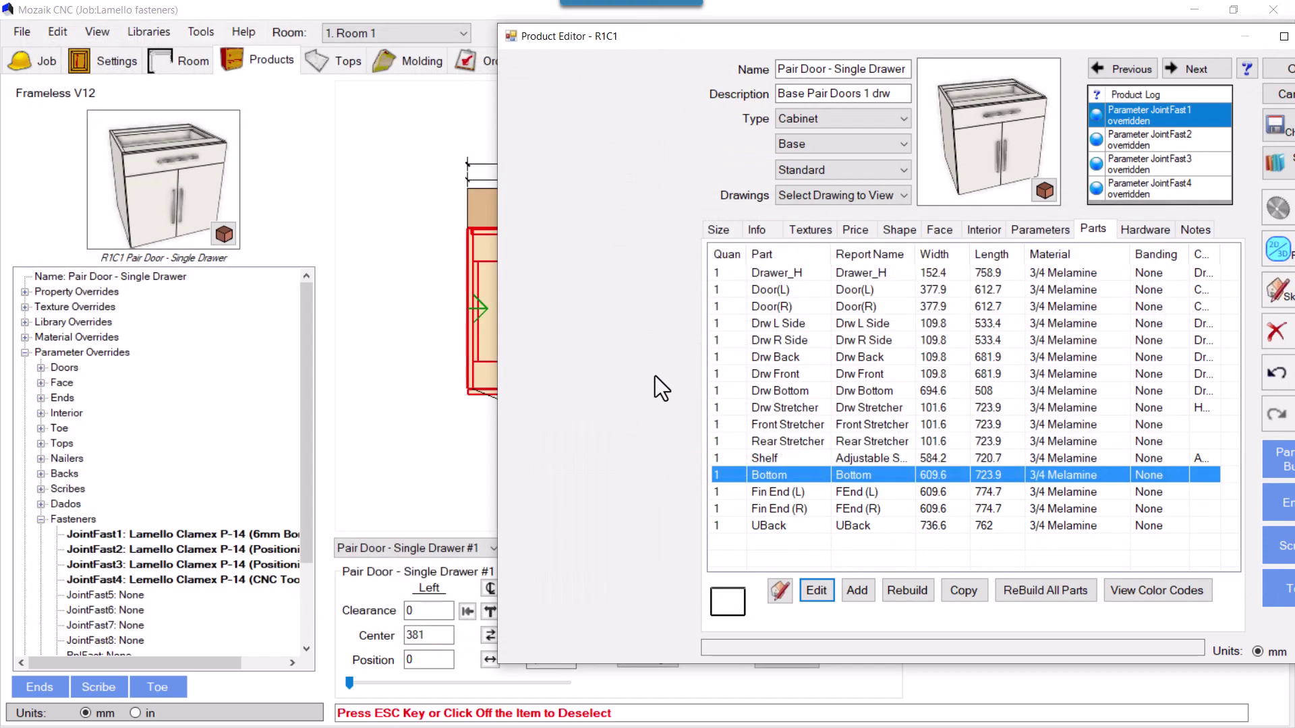
- Reopen the 3D product viewer and examine the cabinet's highlighted Bottom part from several sides in wireframe
left_click(1280, 256)
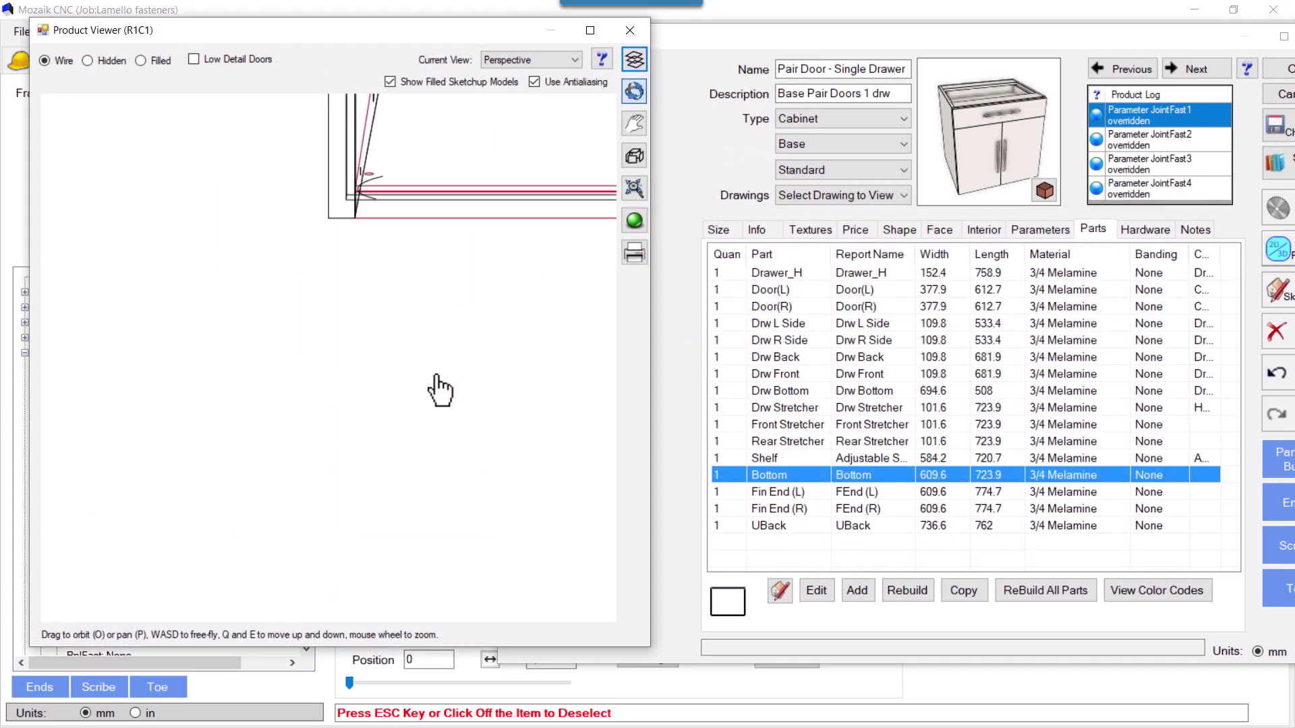
mouse_move(434, 399)
left_mouse_down()
mouse_move(393, 376)
mouse_move(425, 394)
left_mouse_up()
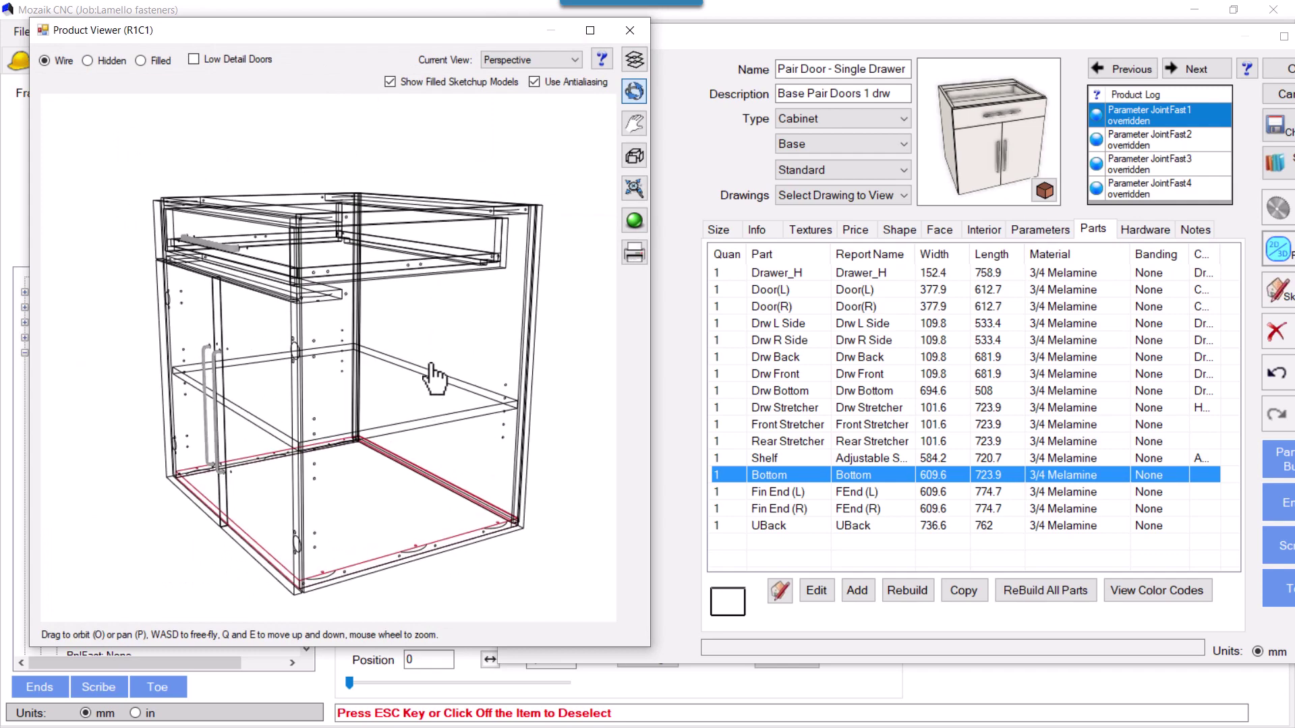
left_click_drag(378, 488, 493, 488)
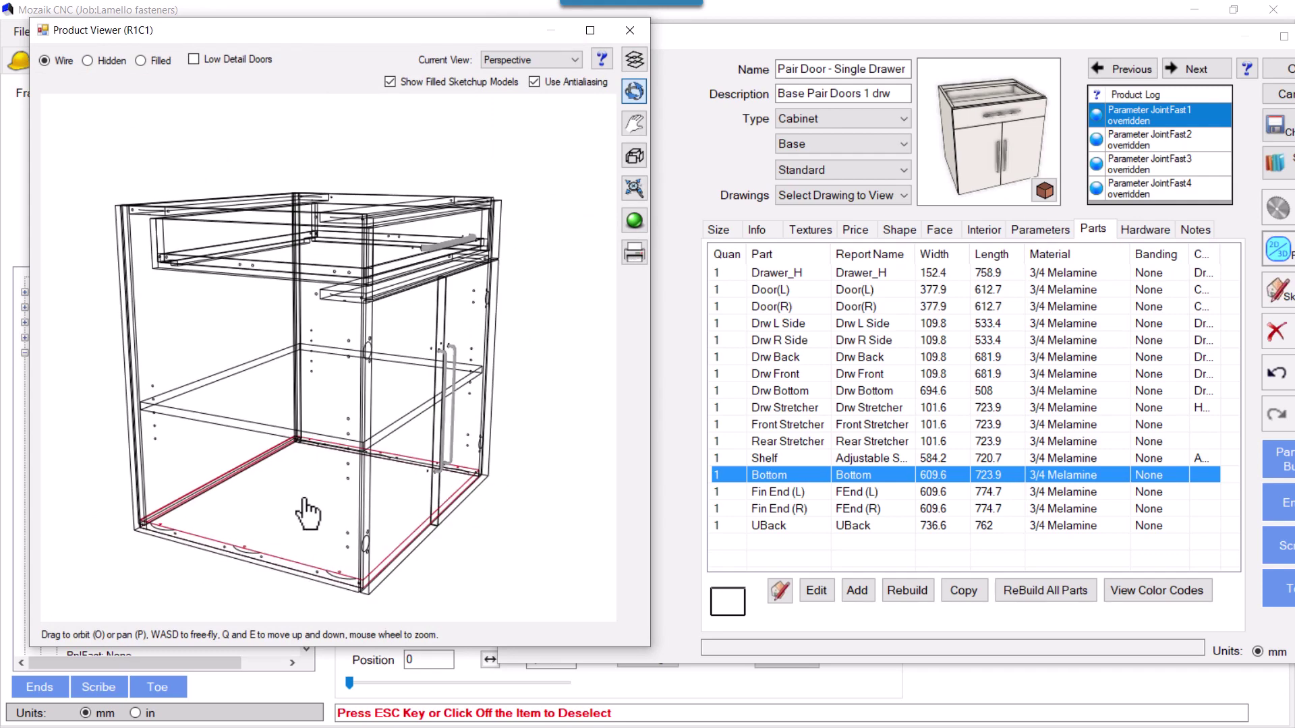
left_click_drag(305, 502, 268, 346)
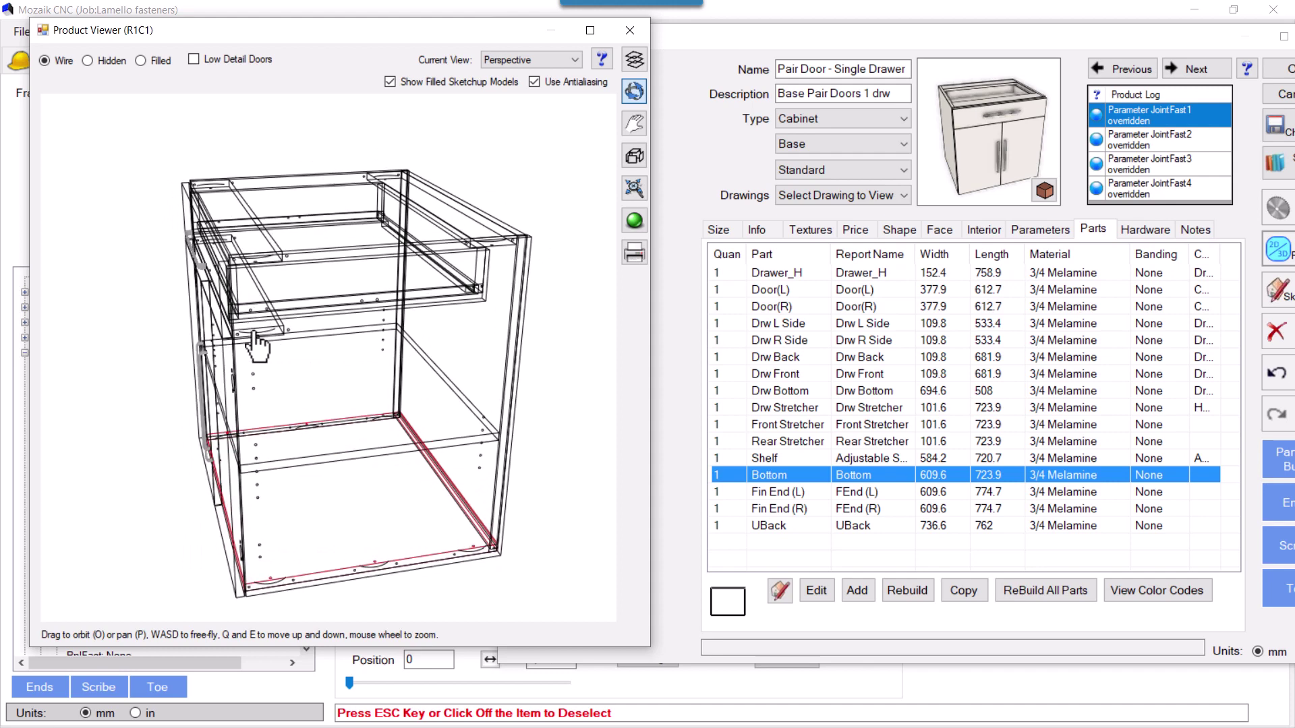
- Examine the fastener machining at the drawer stretcher's end joint up close and highlight the Drw Stretcher part
scroll(255, 346, "up", 3)
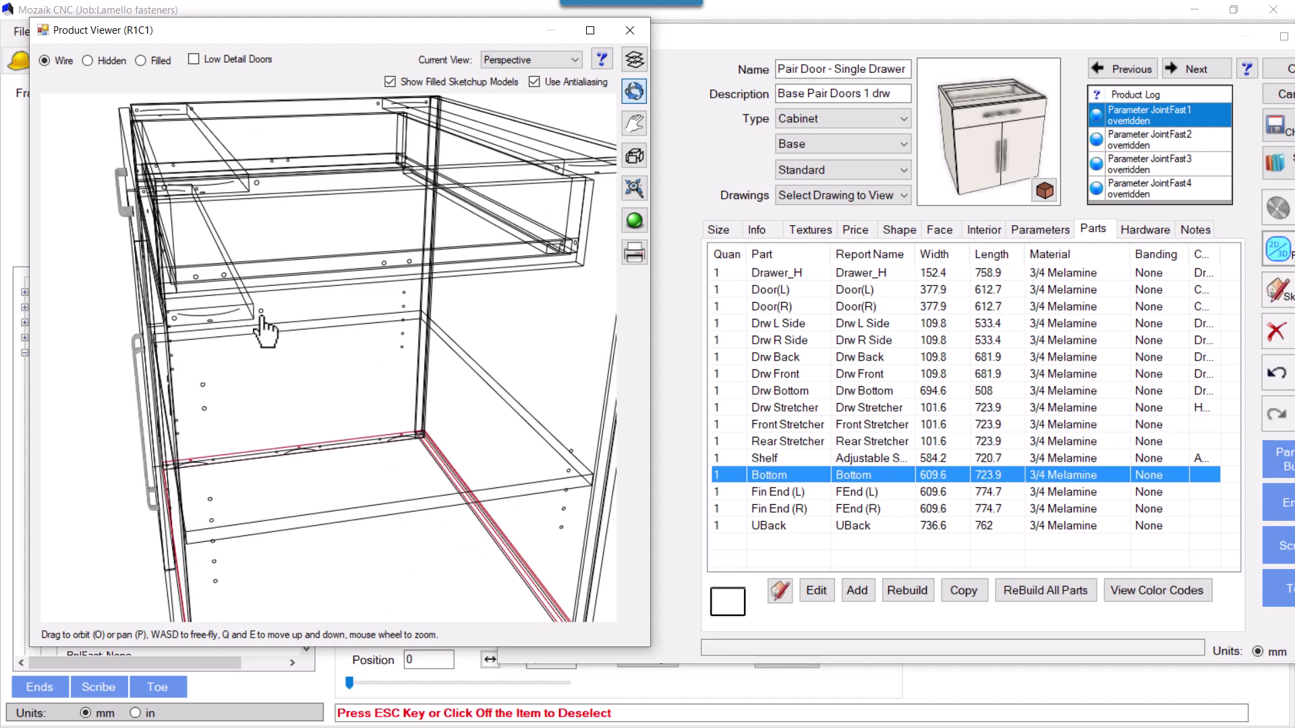
left_click_drag(231, 338, 260, 341)
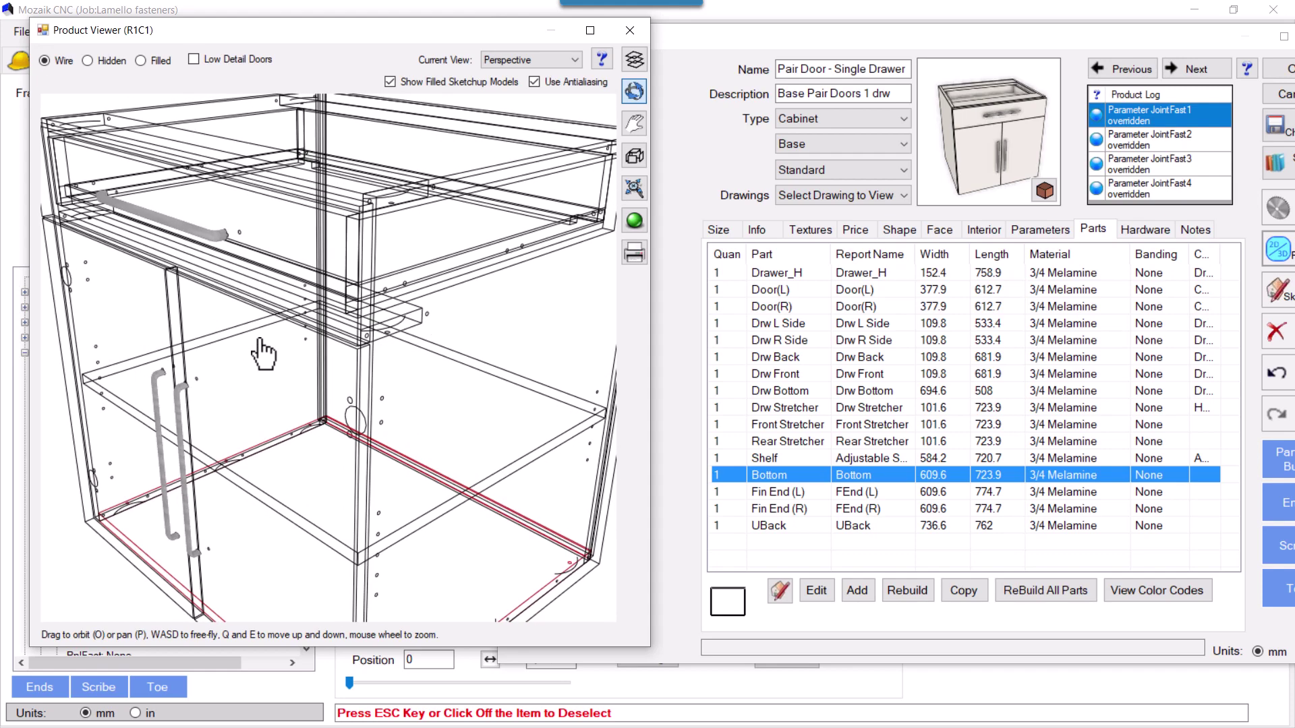
scroll(354, 326, "down", 3)
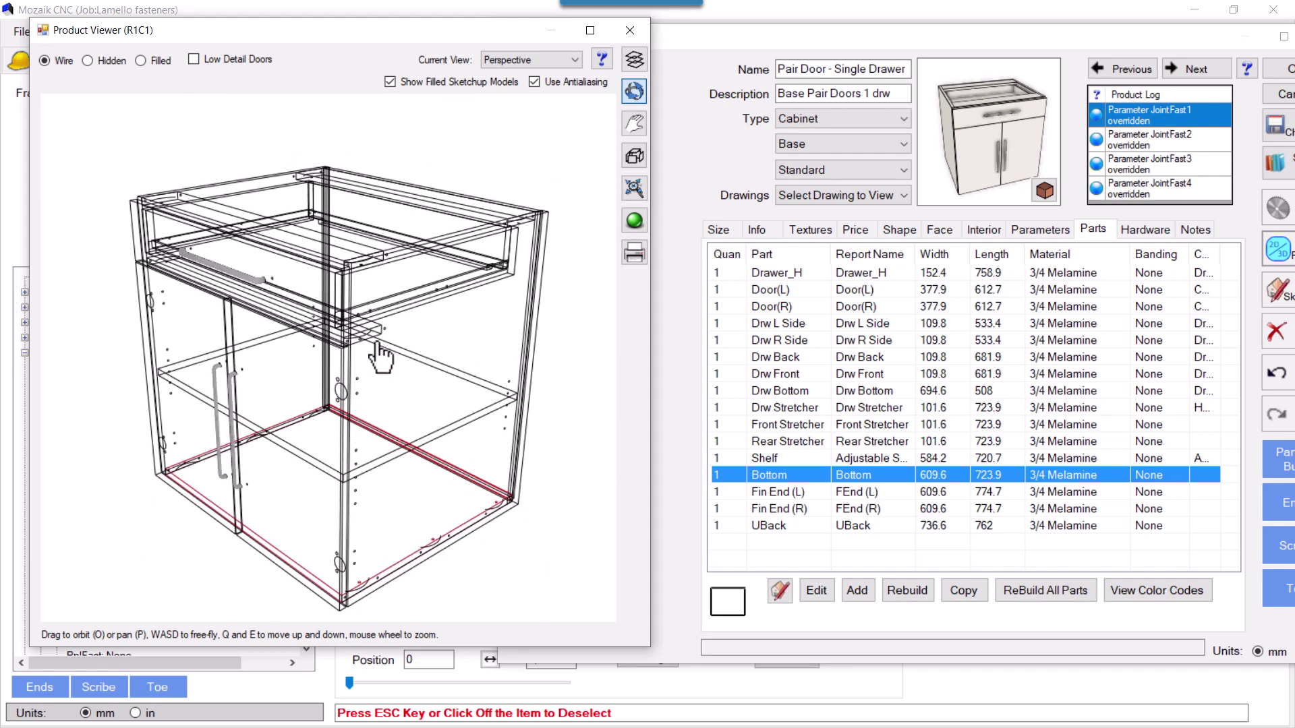
scroll(379, 355, "up", 3)
scroll(379, 349, "up", 2)
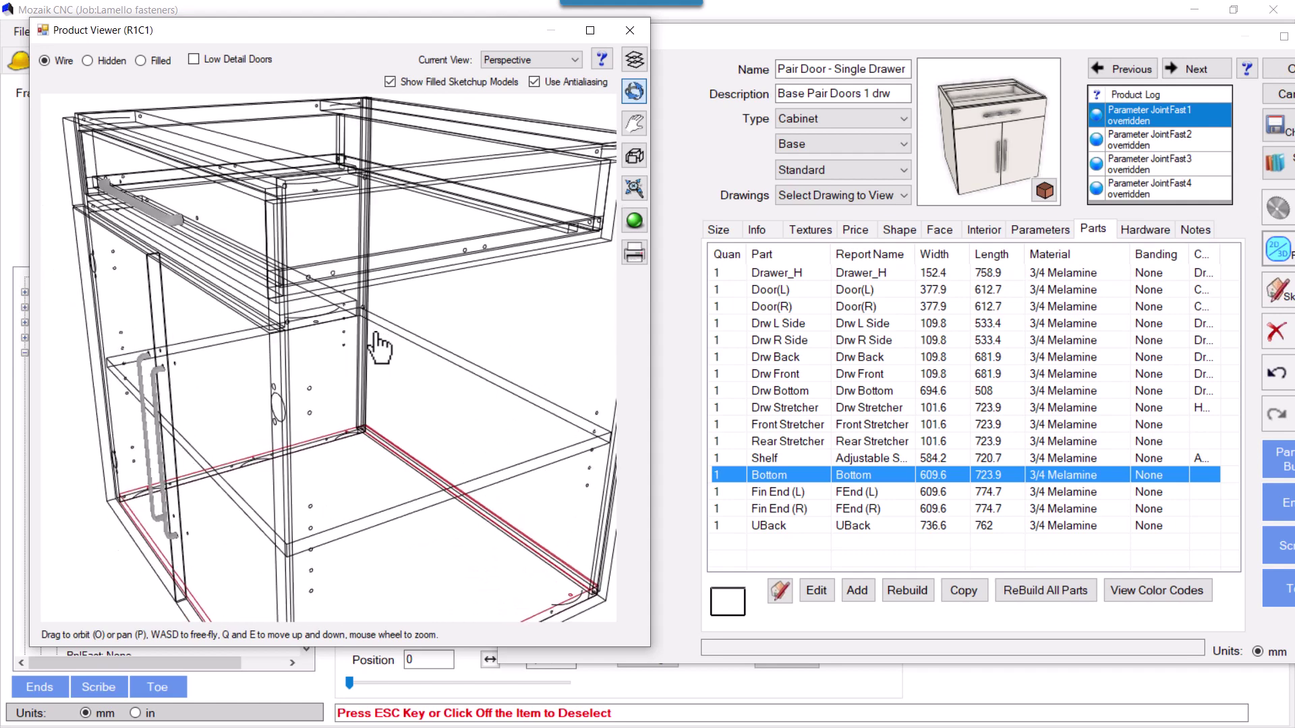
left_click_drag(375, 333, 372, 333)
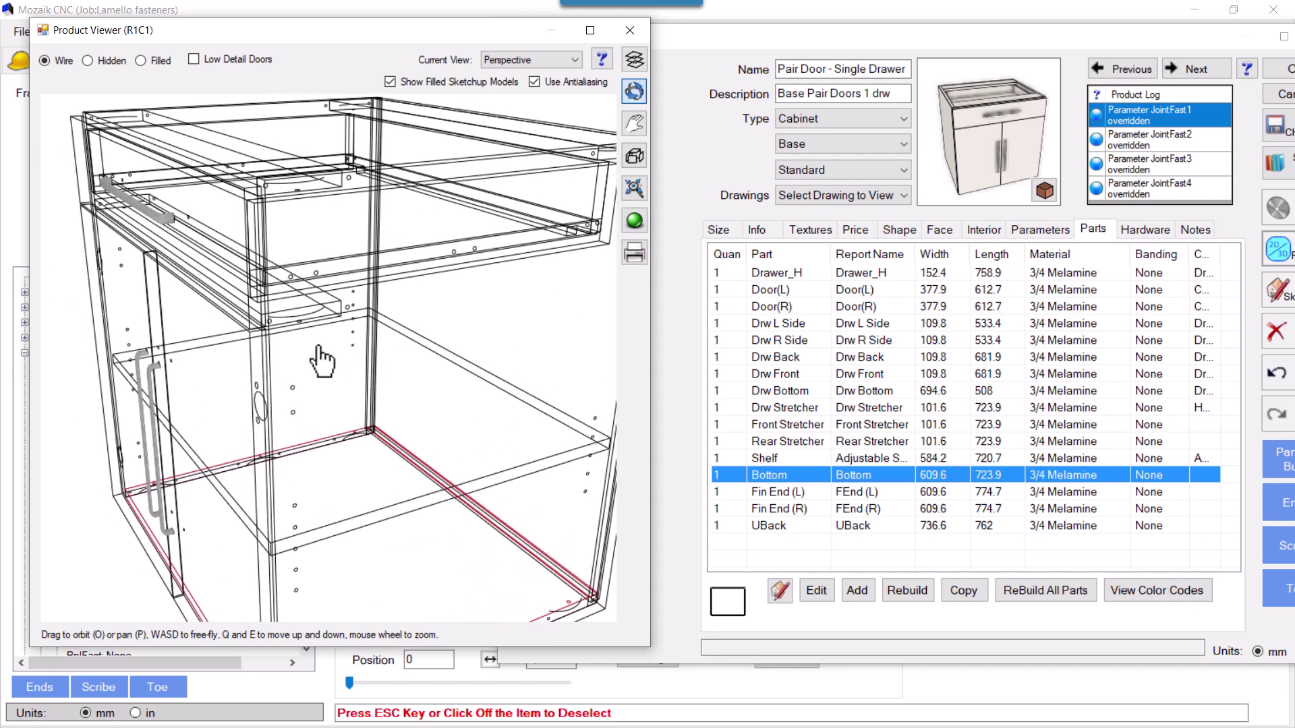
scroll(320, 351, "up", 2)
scroll(324, 350, "up", 1)
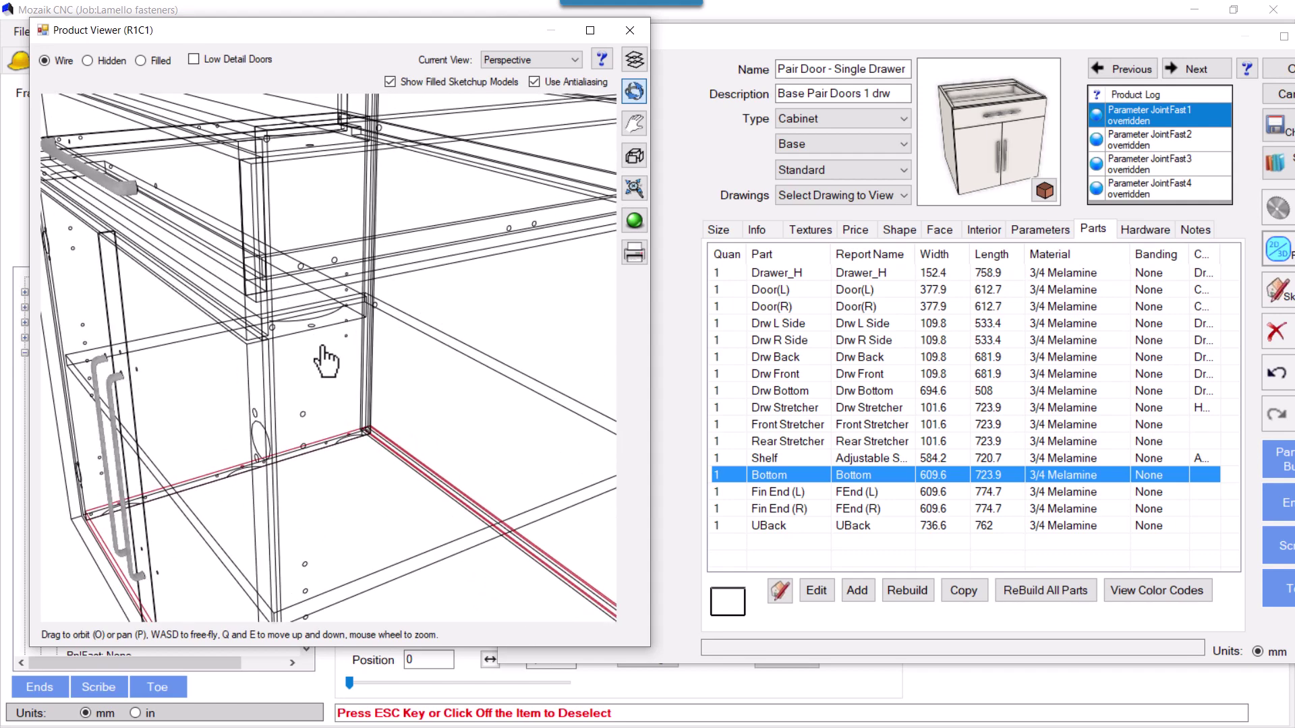
scroll(323, 359, "down", 4)
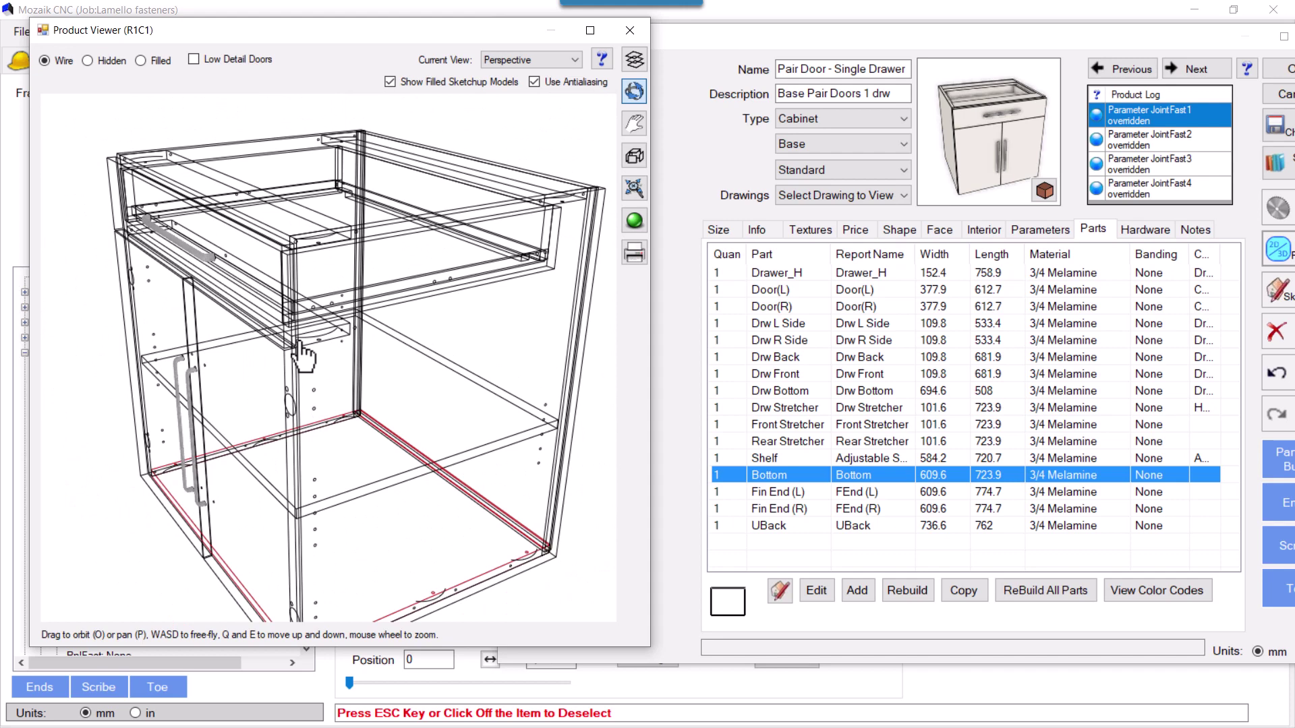
left_click(783, 411)
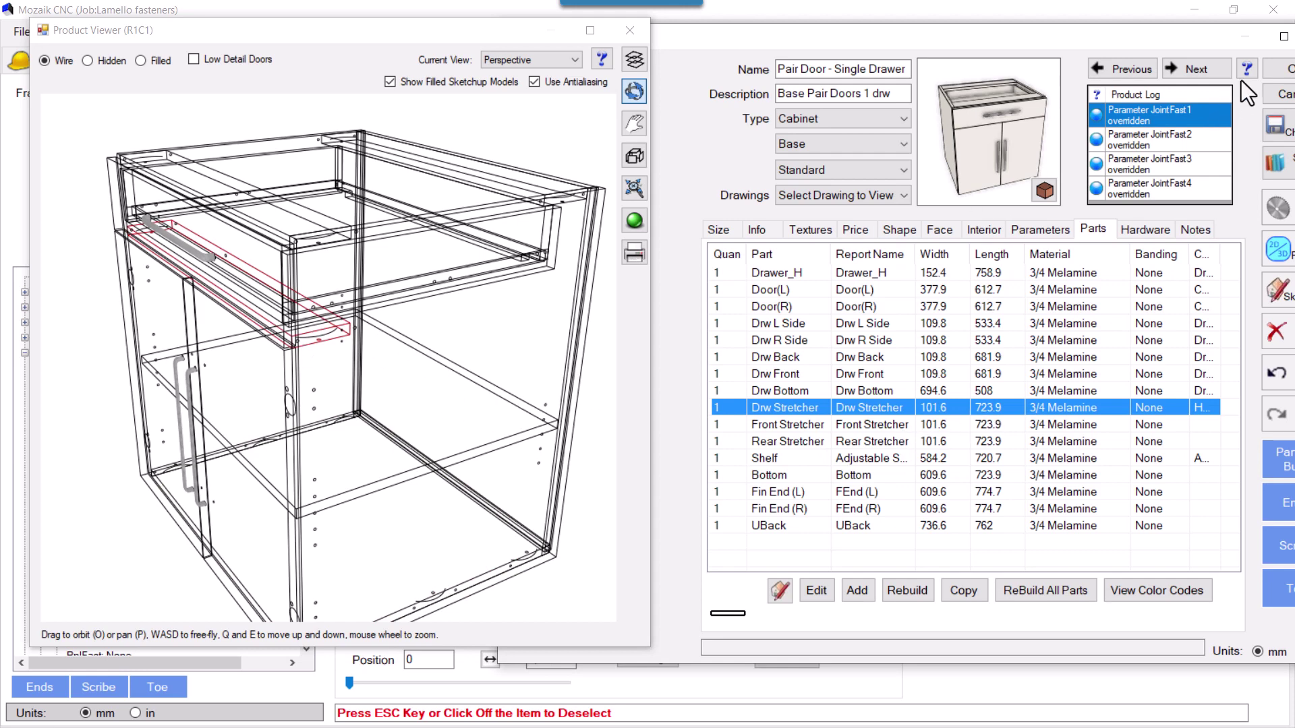
- Close the product editor without saving changes
left_click_drag(1103, 47, 1000, 47)
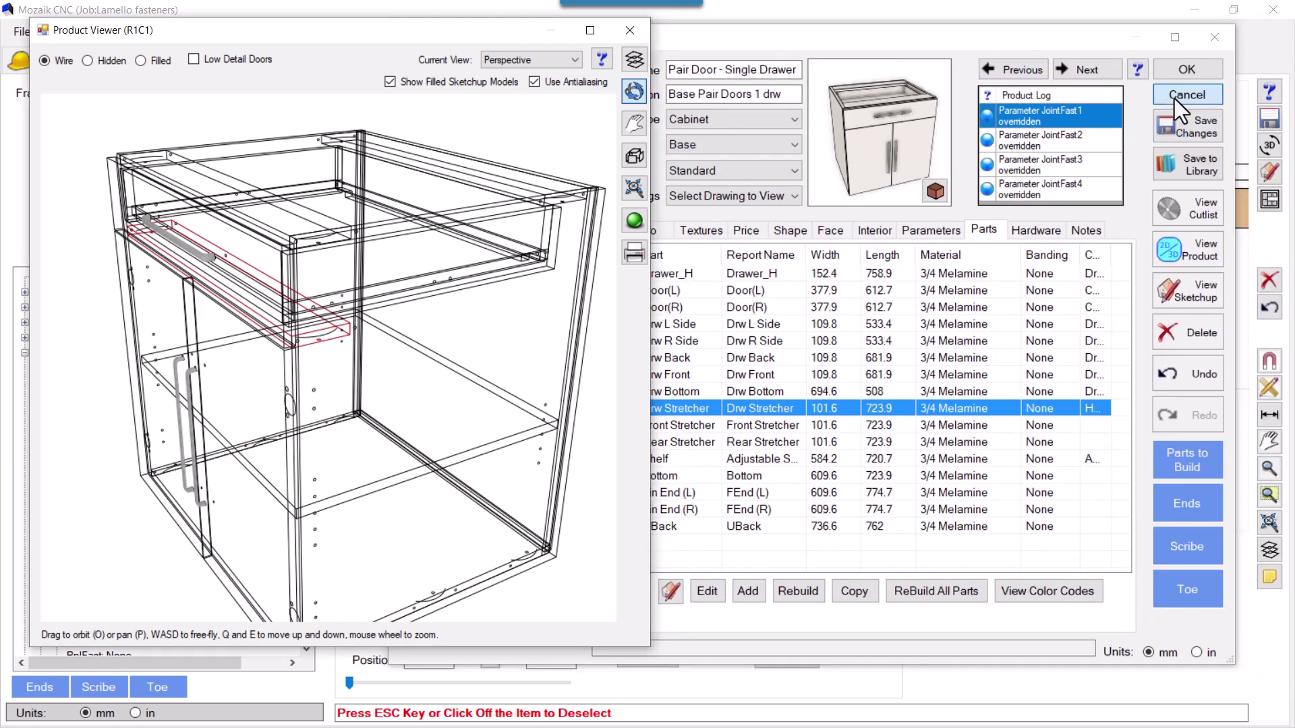
left_click(1176, 96)
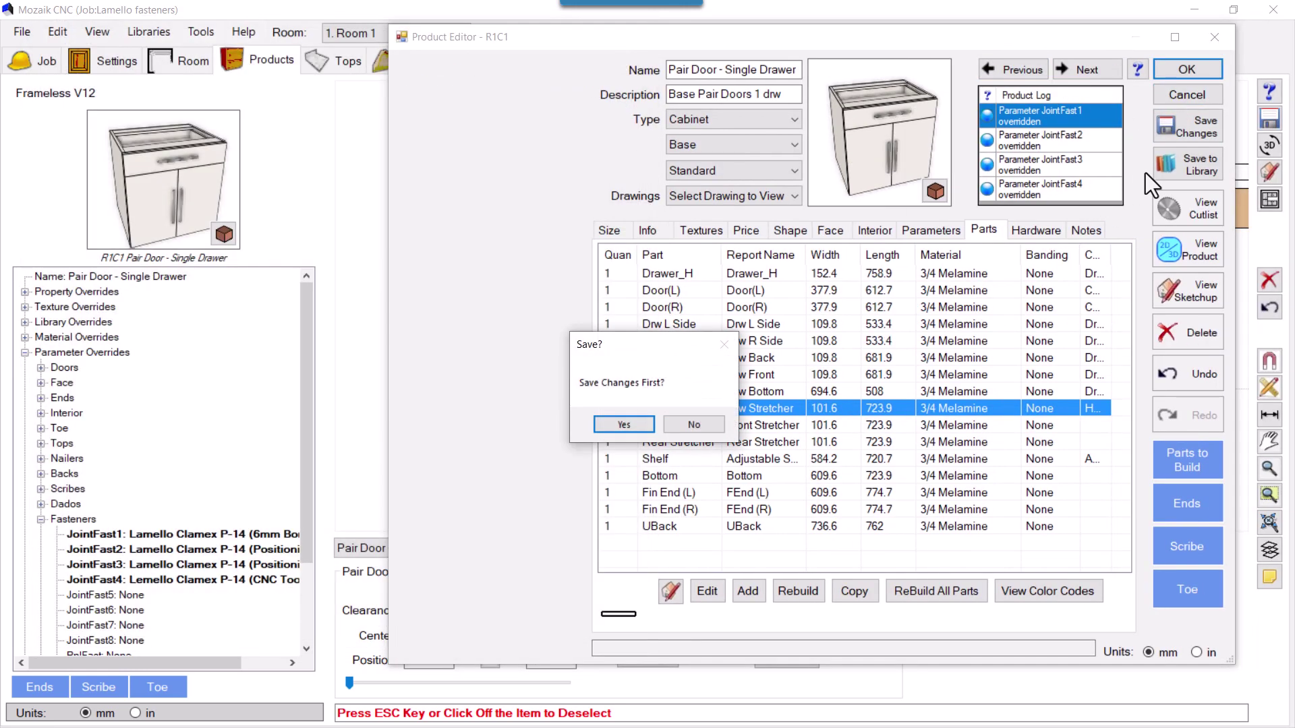
left_click(693, 424)
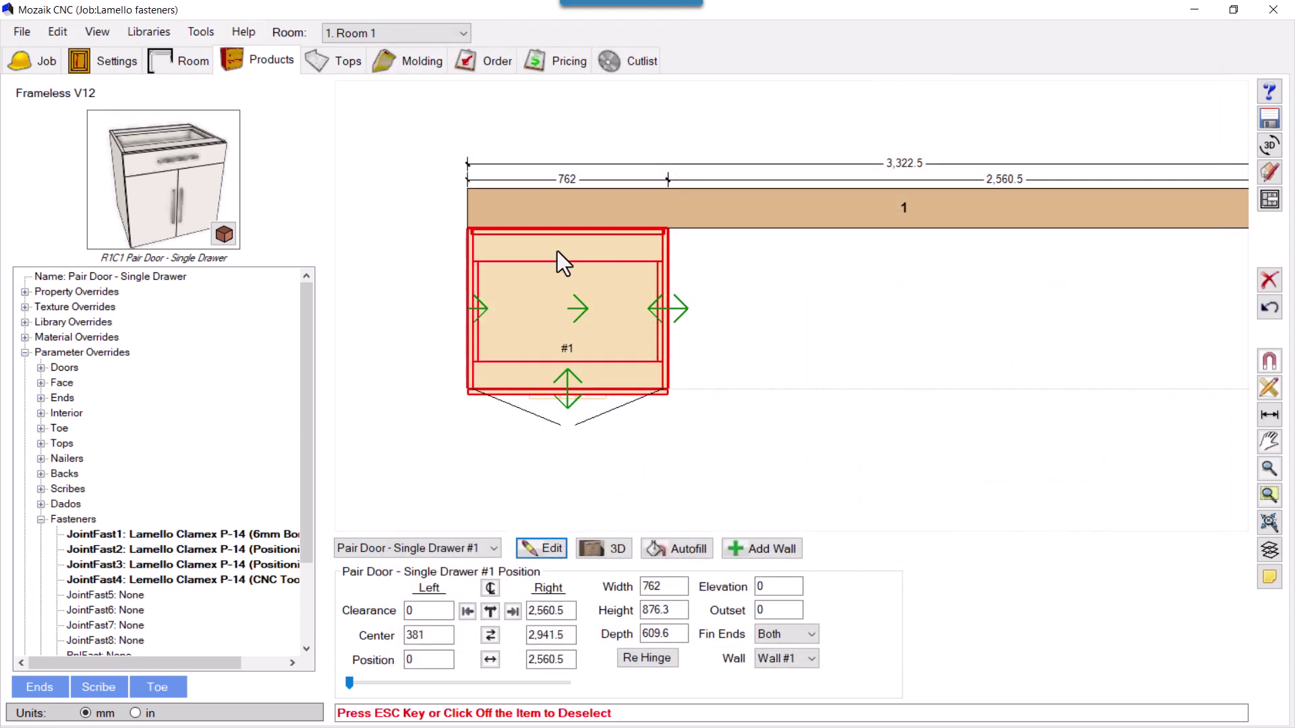
- Open the hardware library's fastener joint templates and load the Lamello Clamex P-14 (CNC Toolpath) template
left_click(143, 39)
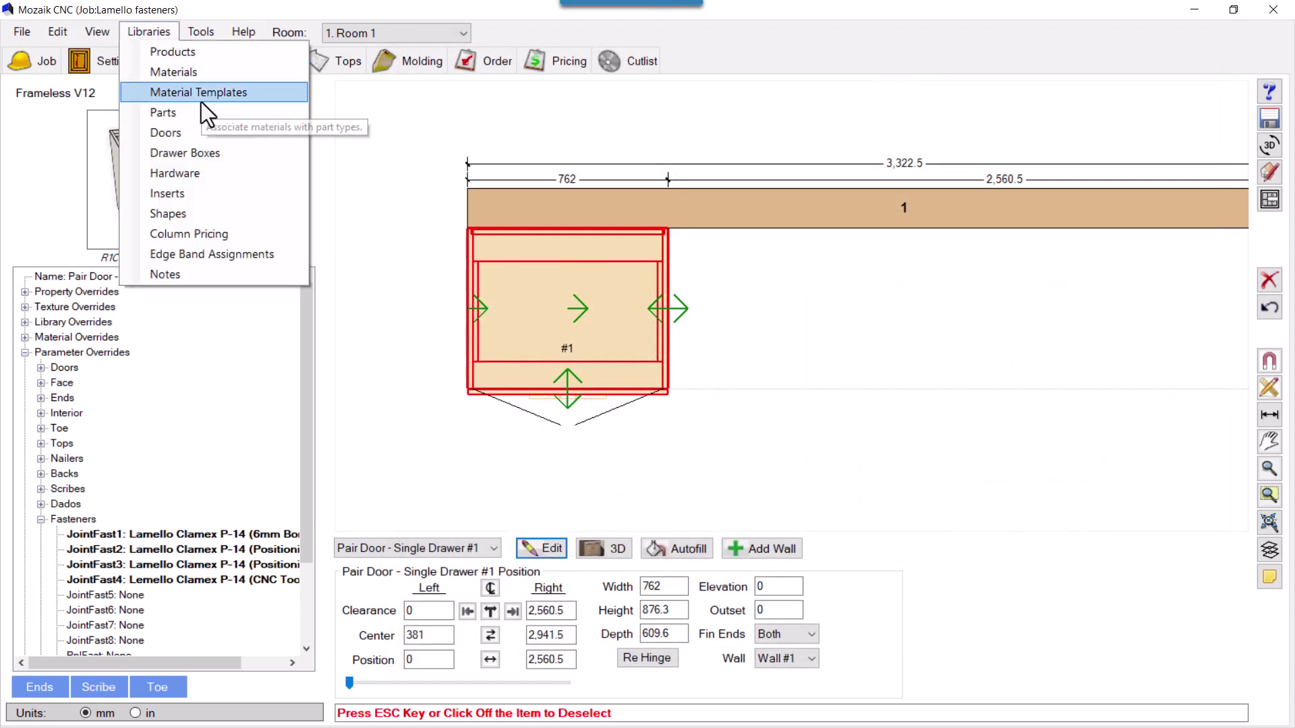
left_click(224, 174)
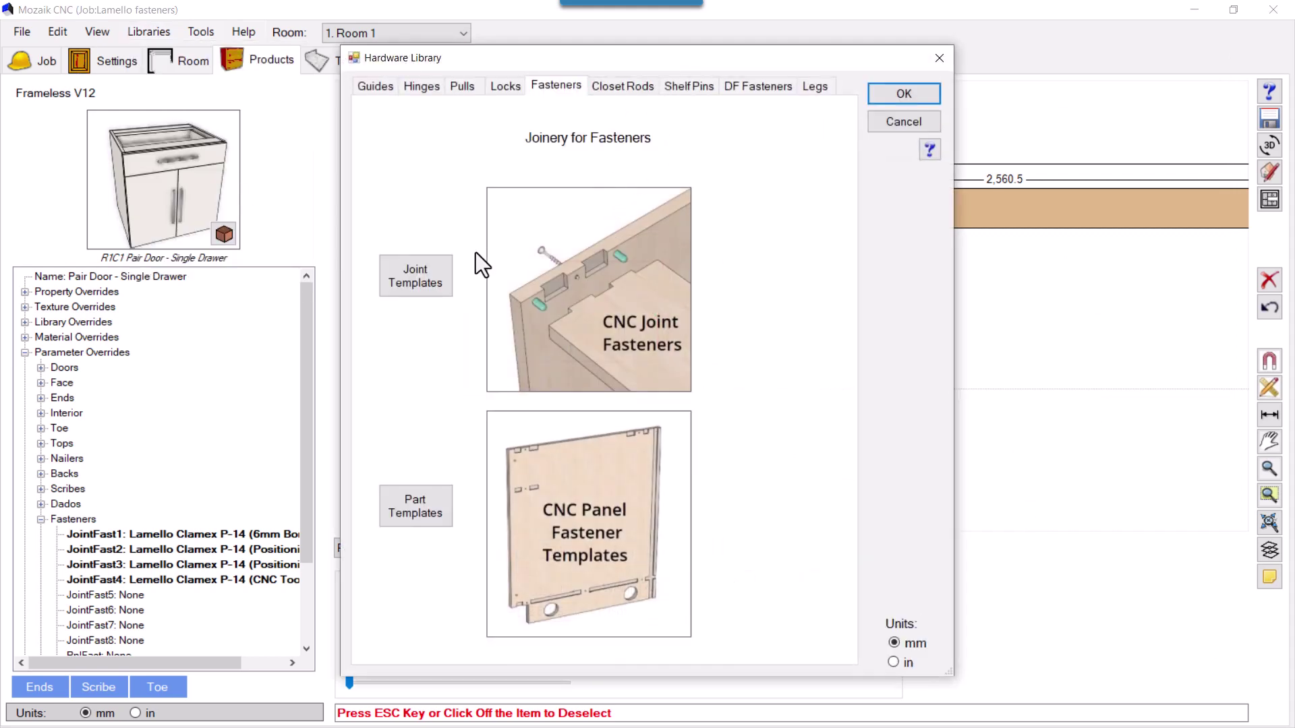
left_click(434, 270)
left_click(609, 90)
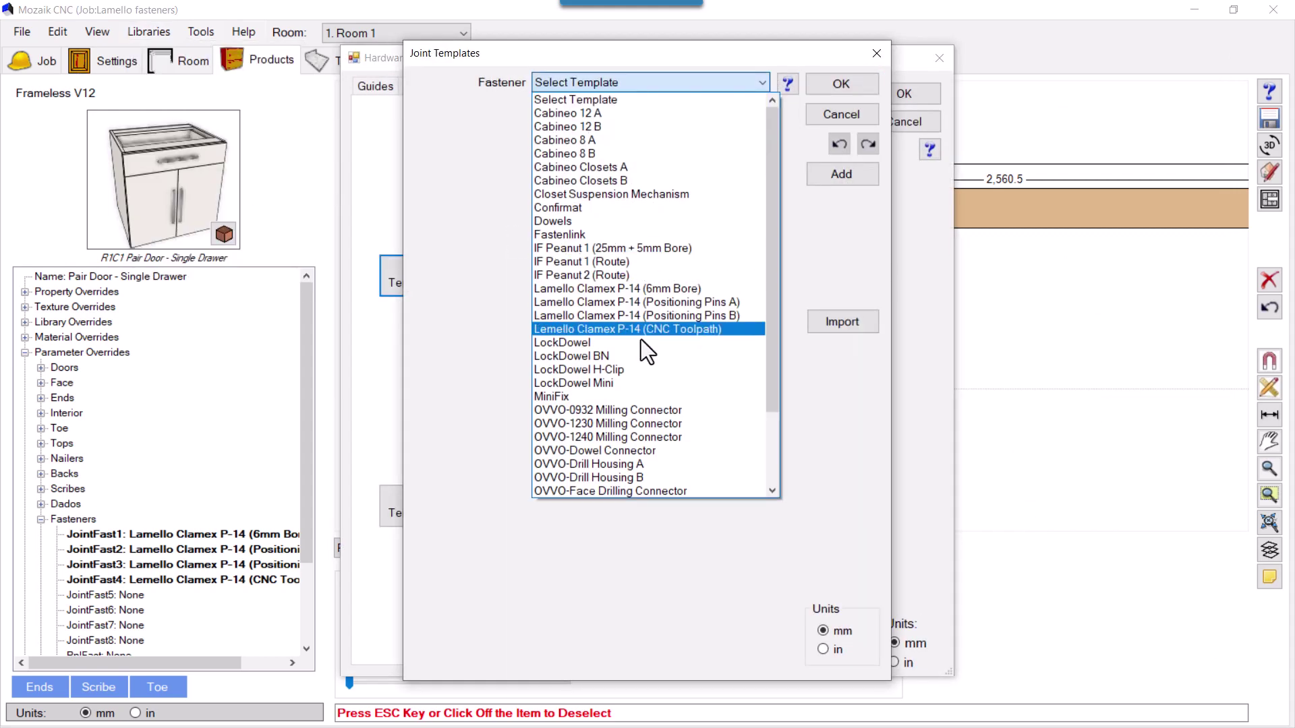
left_click(693, 329)
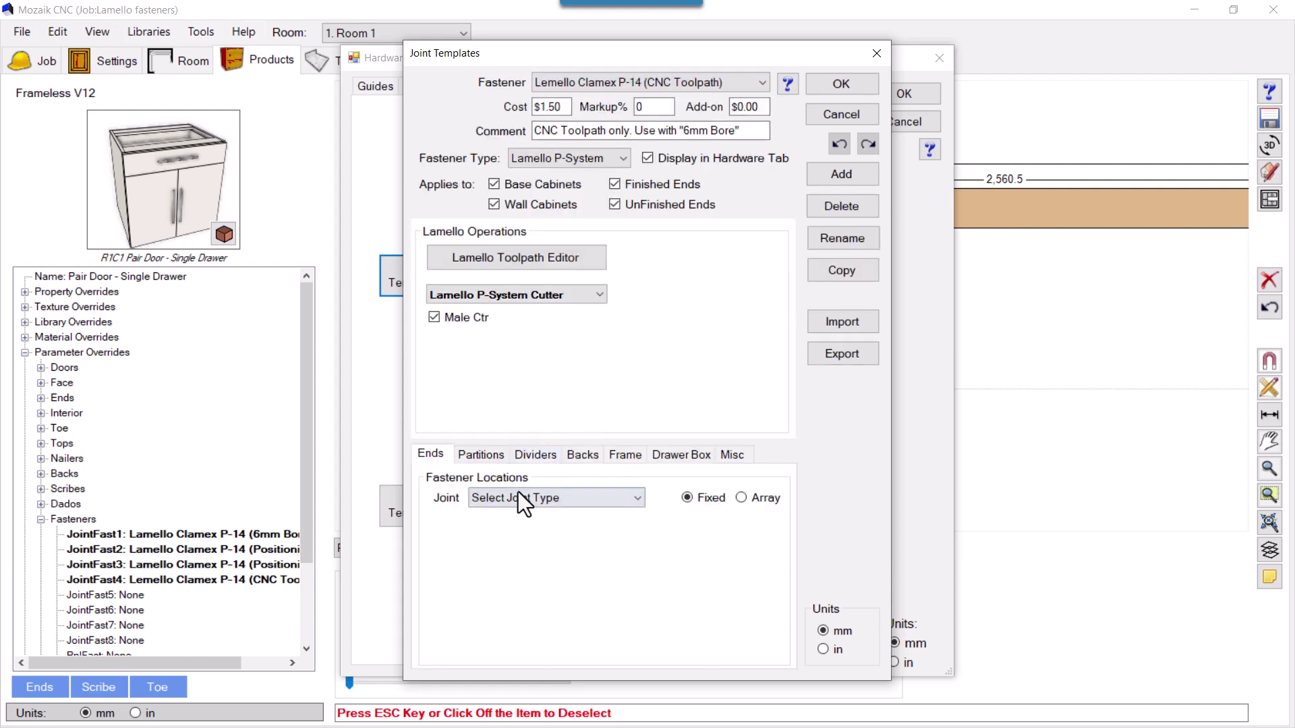
- Review the template's fixed fastener locations for the End -> Stretcher, End -> Rear Stretcher and End -> Mid Stretcher joints
left_click(516, 494)
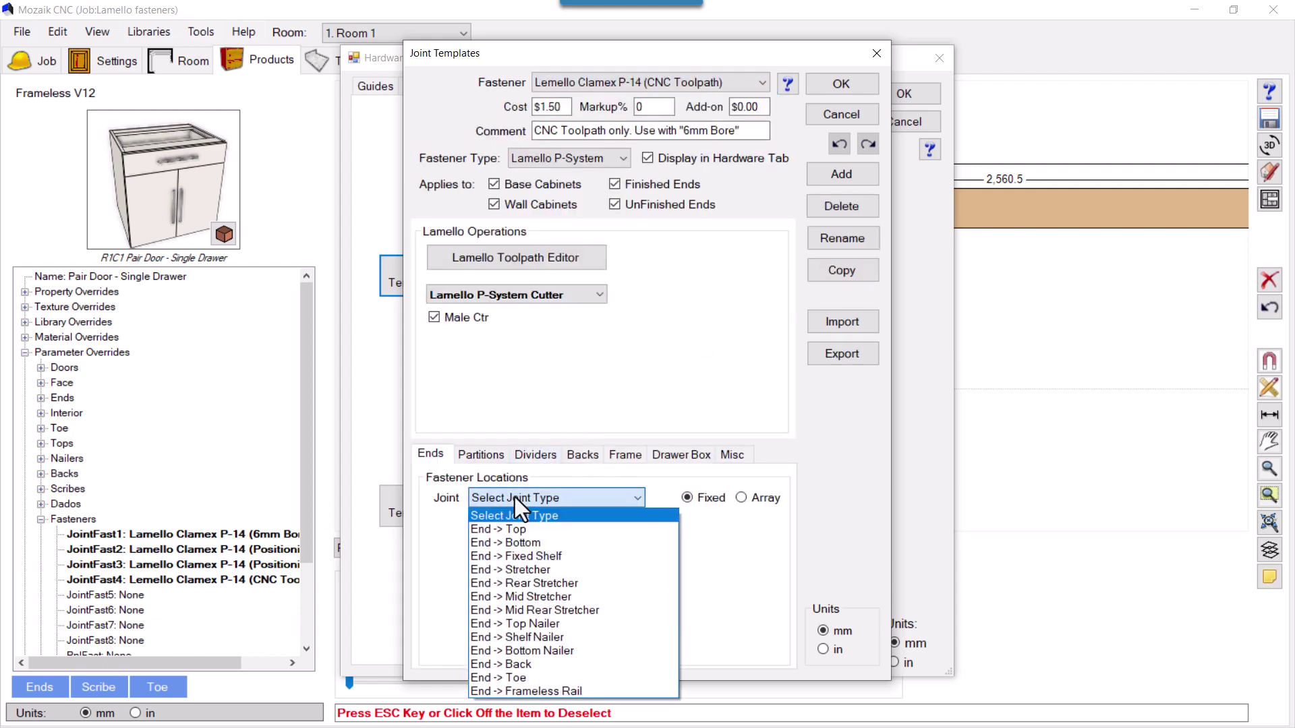
left_click(525, 569)
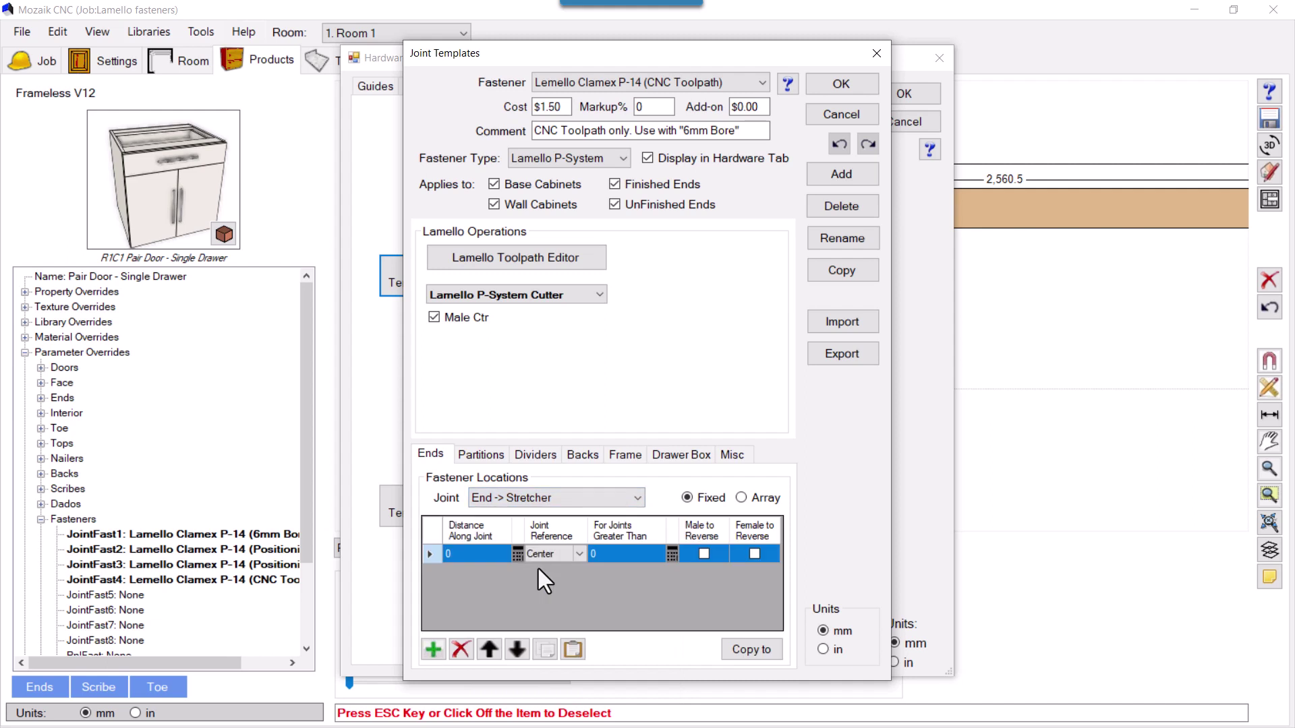
left_click(499, 496)
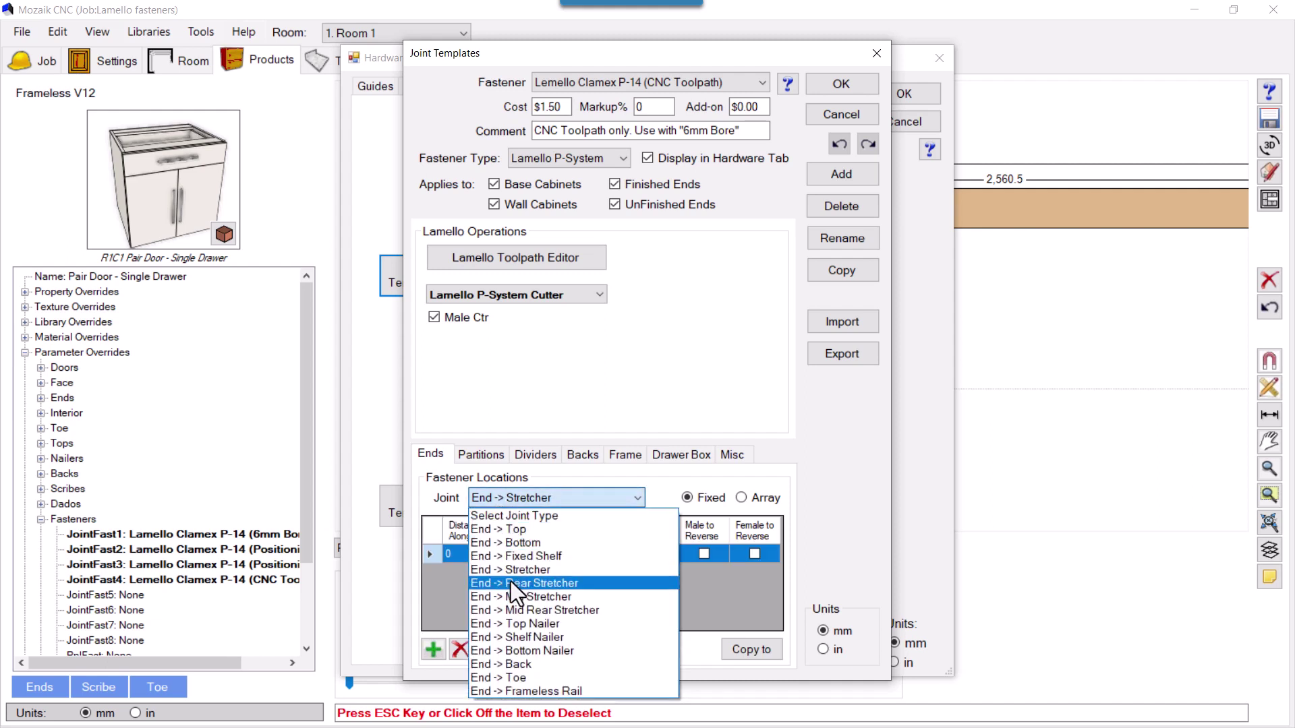
left_click(511, 581)
left_click(506, 500)
left_click(536, 600)
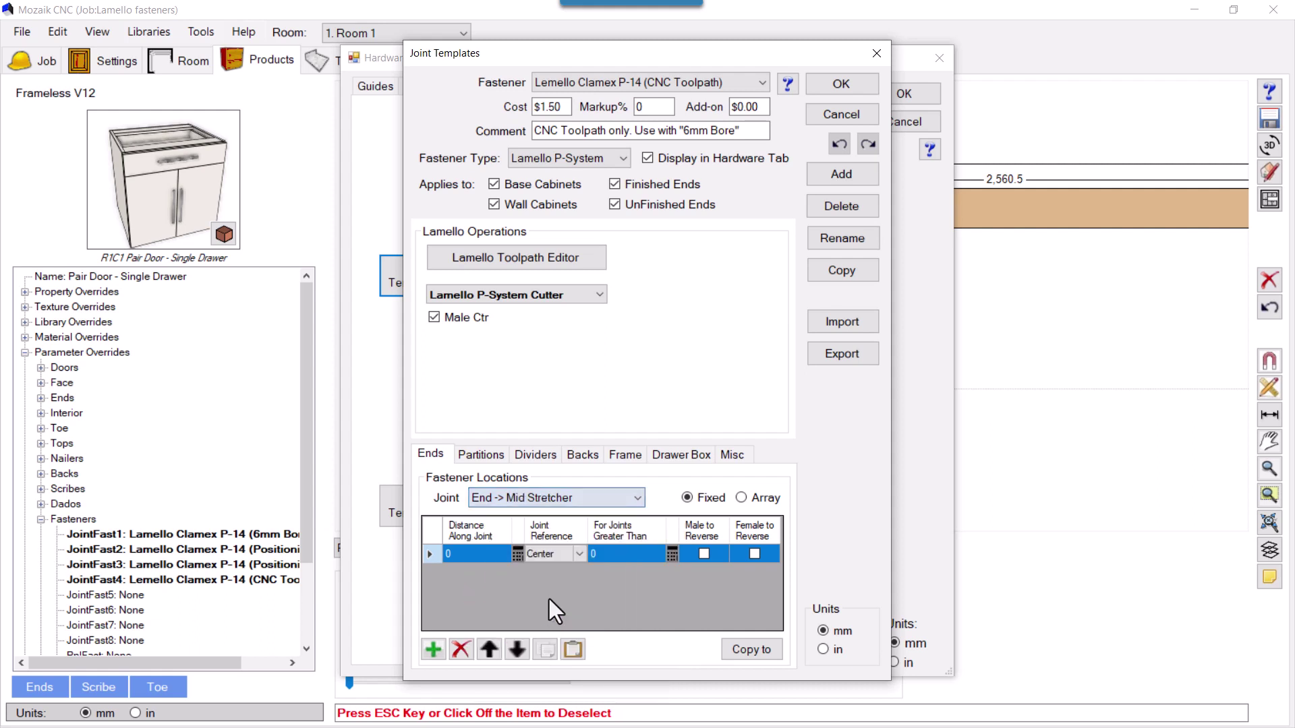
- Check the array fastener settings of the End -> Mid Stretcher and End -> Stretcher joints, comparing the latter with its fixed setting
left_click(742, 499)
left_click(573, 498)
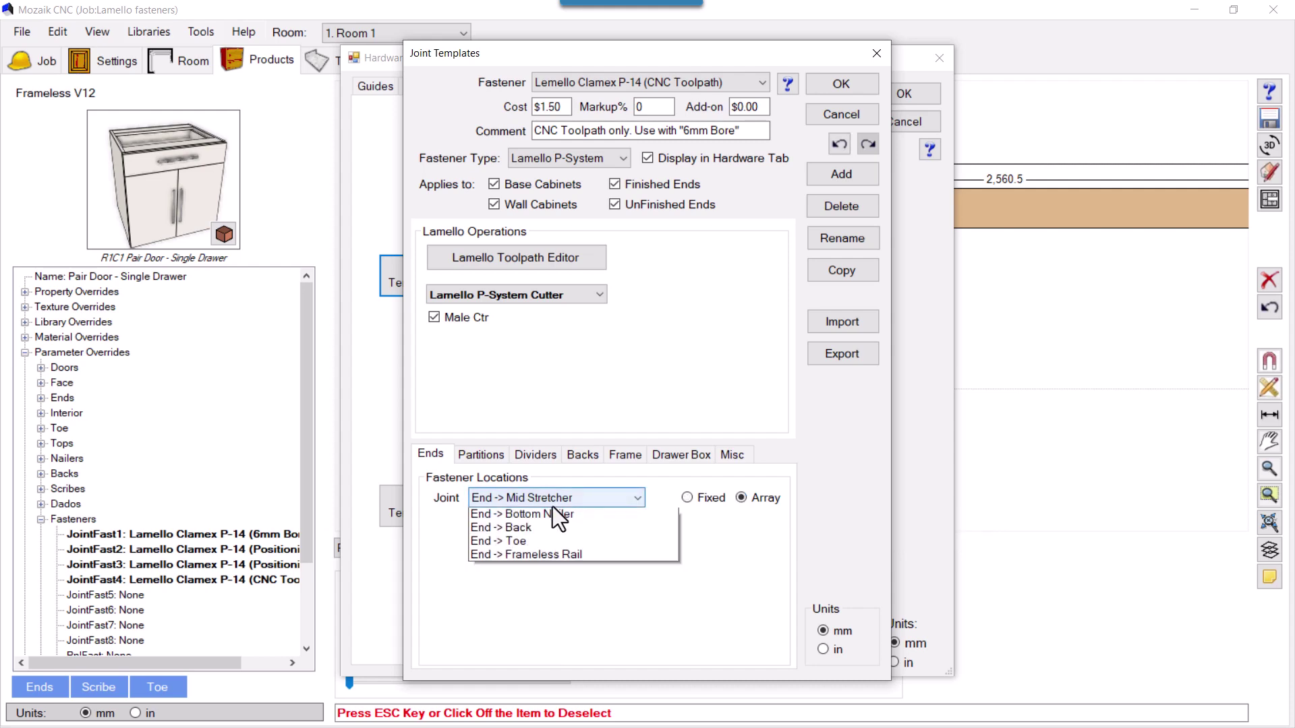
left_click(544, 570)
left_click(687, 498)
left_click(741, 498)
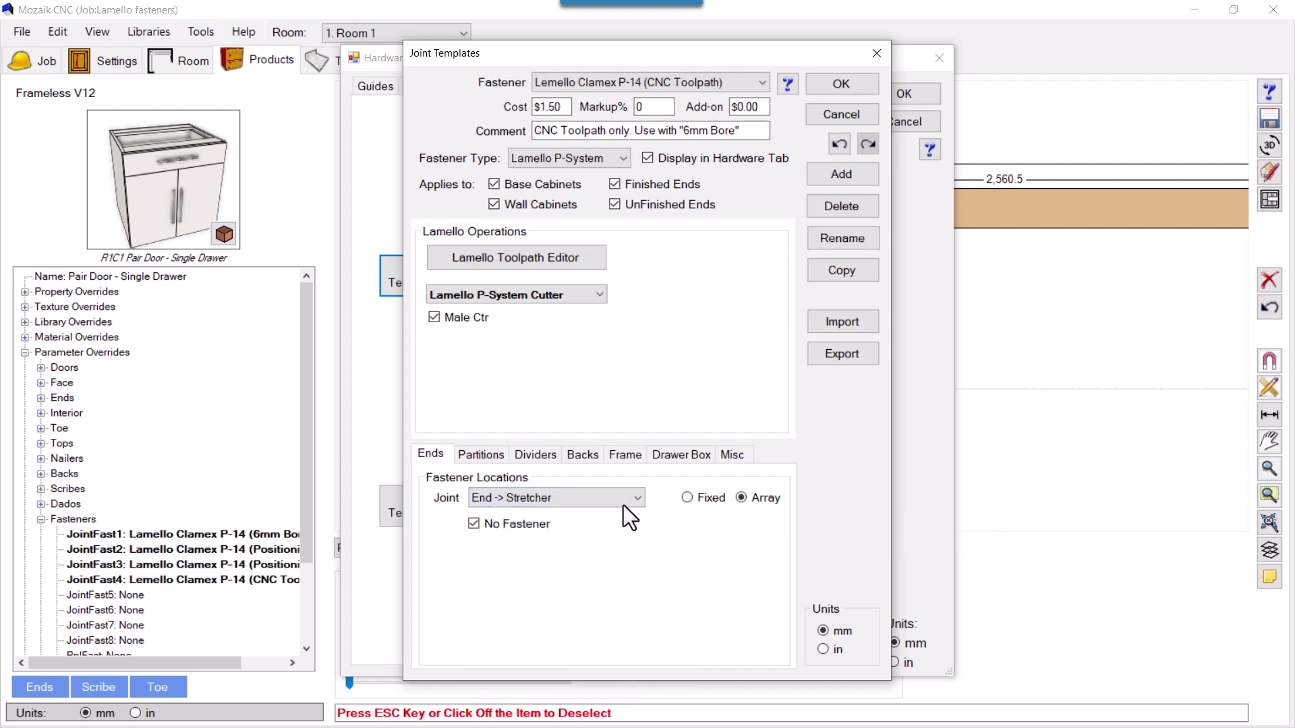
- Switch the End -> Mid Rear Stretcher joint to Array with No Fastener, and accept the joint template and hardware library
left_click(565, 498)
left_click(551, 597)
left_click(555, 503)
left_click(554, 615)
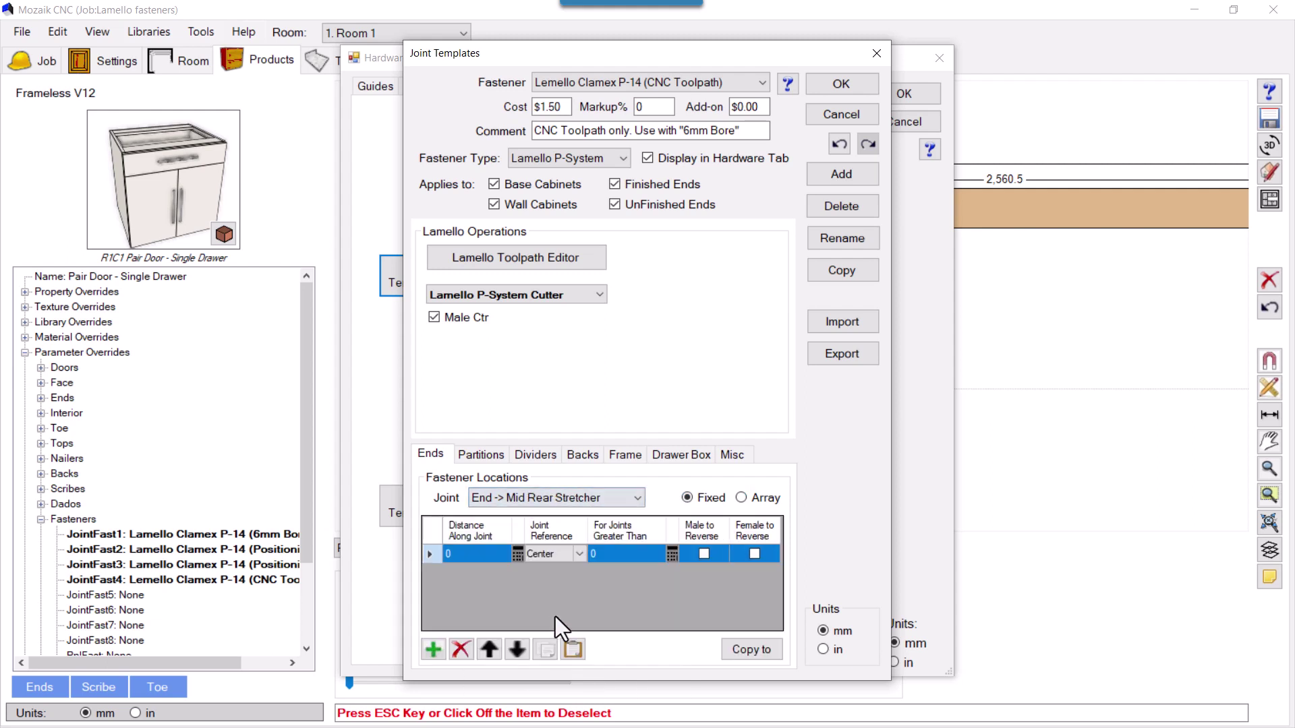
left_click(742, 498)
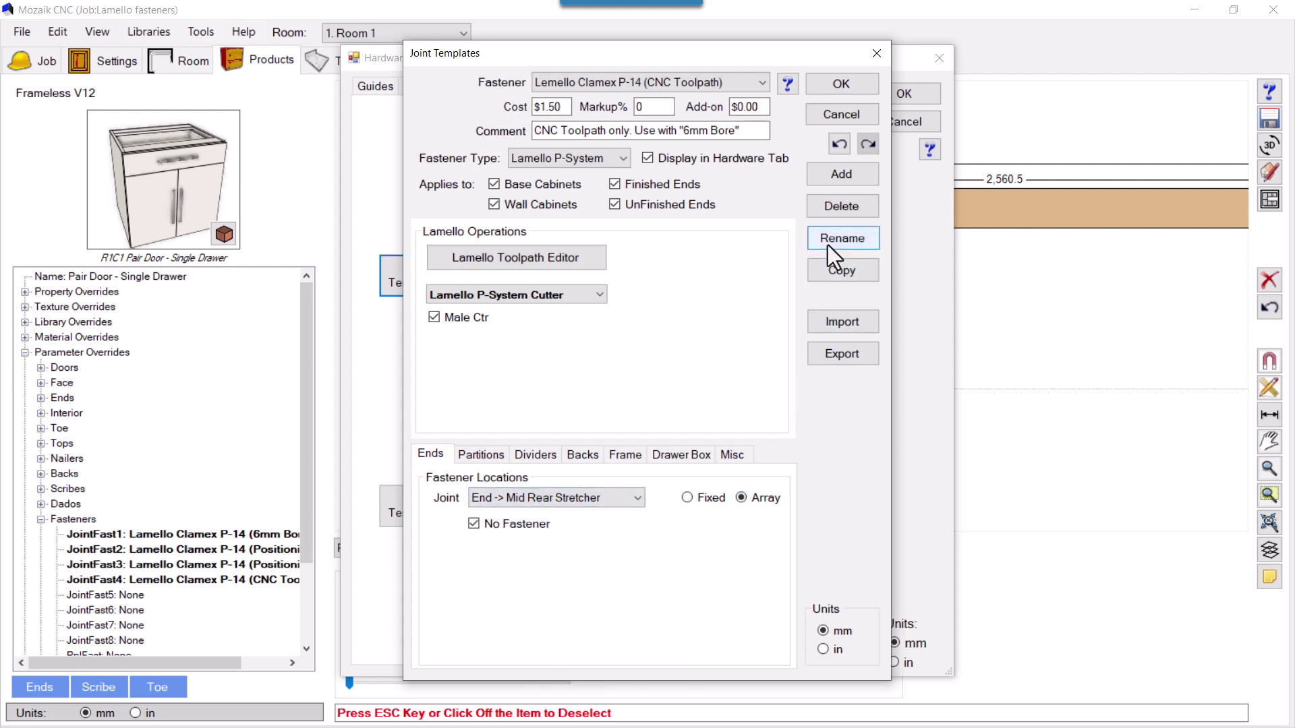
left_click(832, 88)
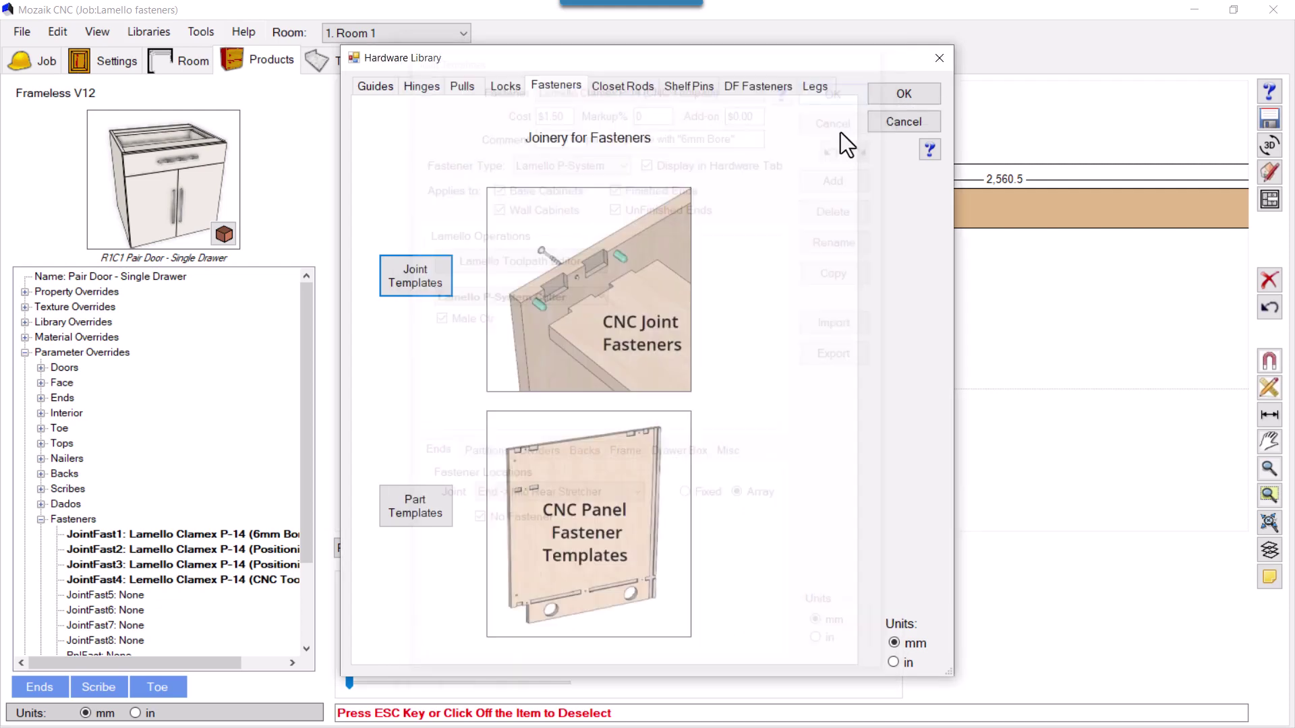
left_click(886, 97)
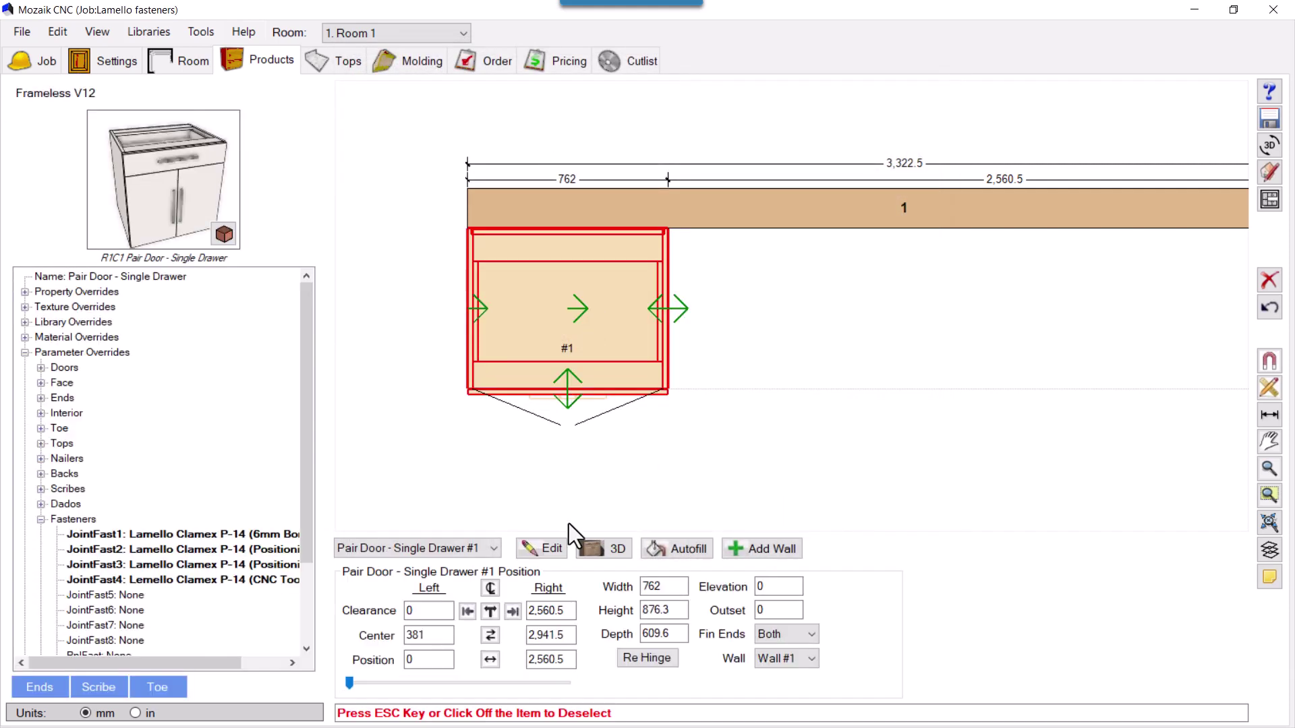
- Inspect the stretchers and fastener machining of the selected cabinet in the 3D wireframe viewer from several angles, and close the viewer
left_click(605, 555)
left_click_drag(451, 361, 402, 337)
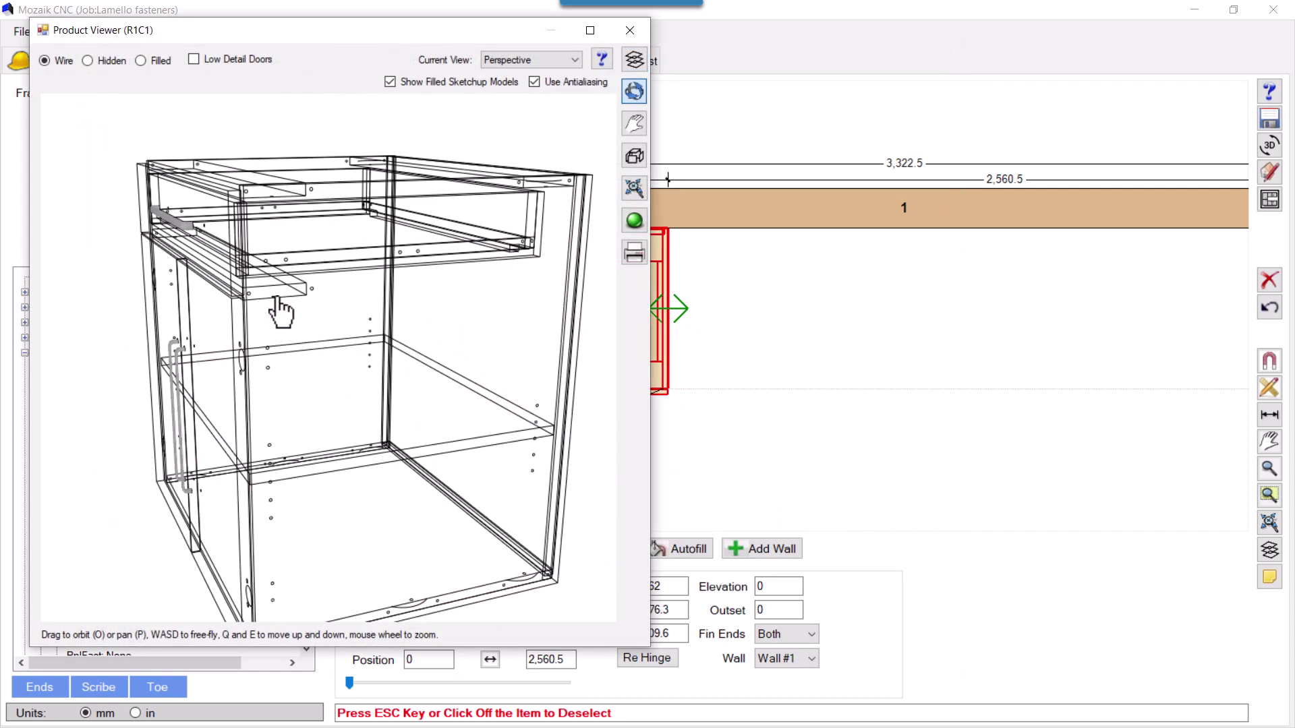
left_click_drag(281, 314, 292, 367)
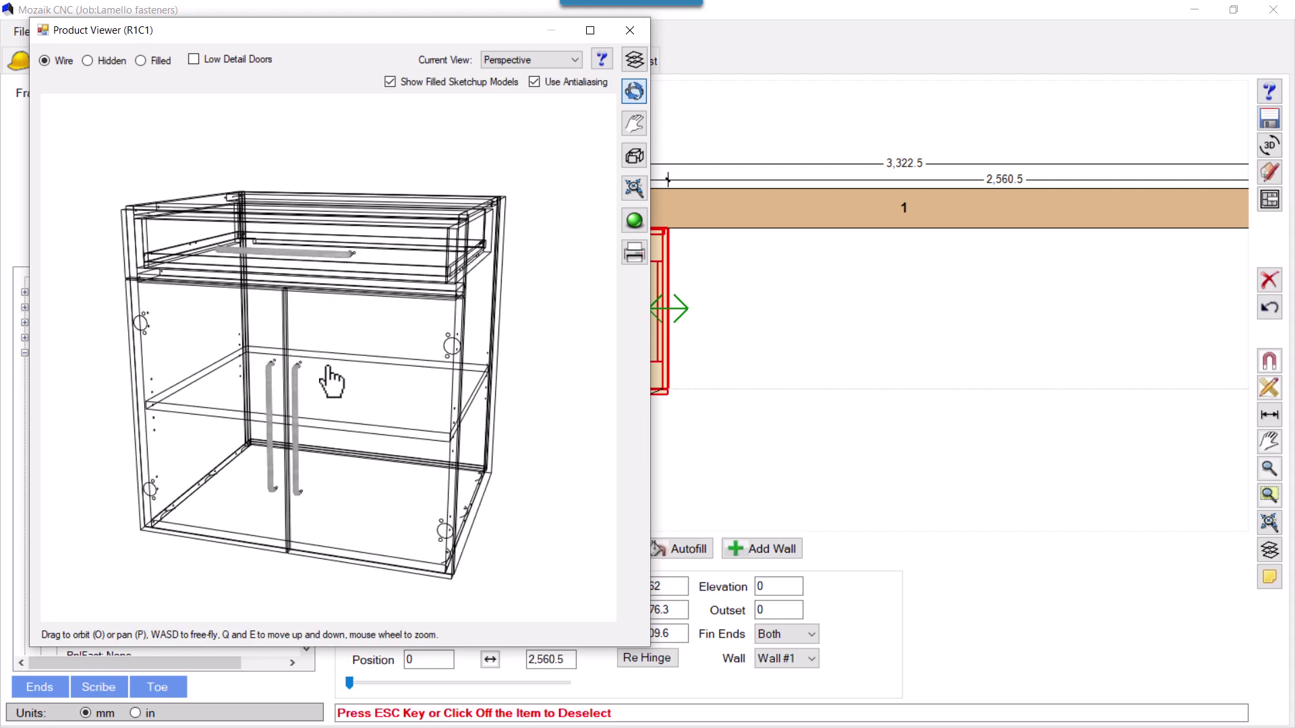
mouse_move(393, 396)
left_mouse_down()
mouse_move(425, 391)
mouse_move(401, 394)
left_mouse_up()
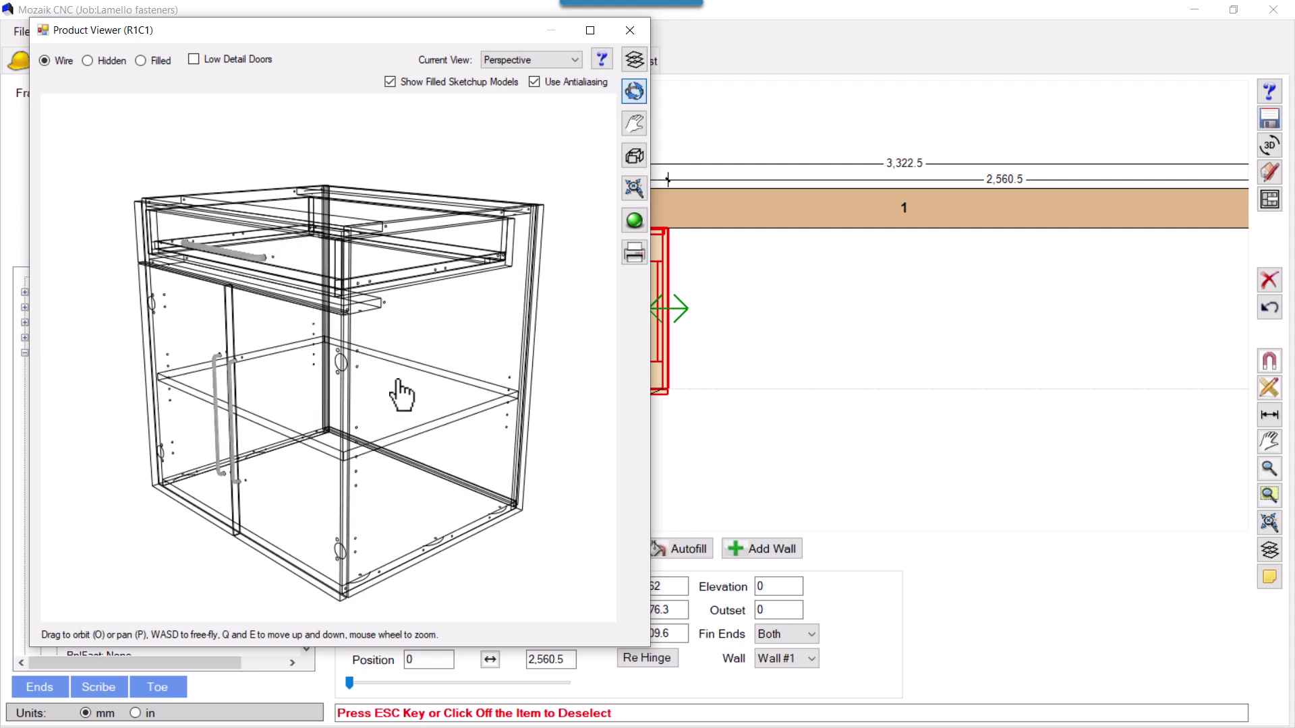
scroll(418, 475, "up", 1)
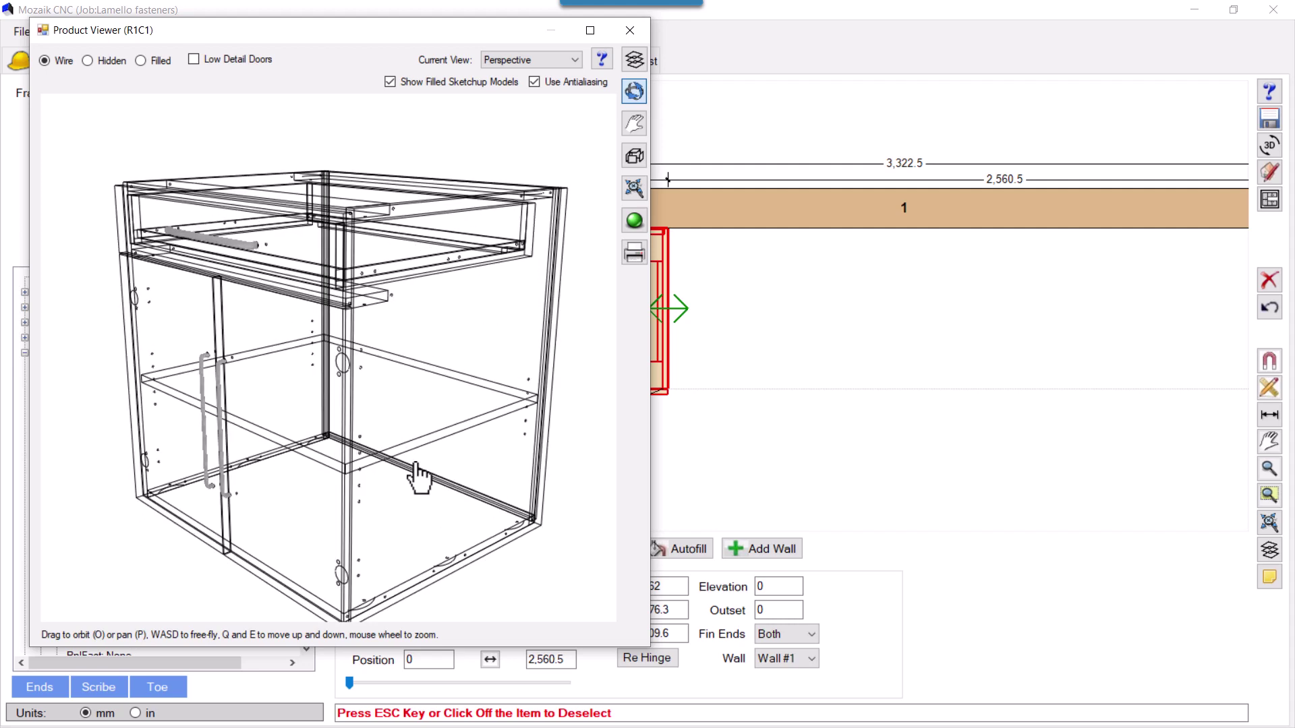
left_click_drag(447, 369, 434, 376)
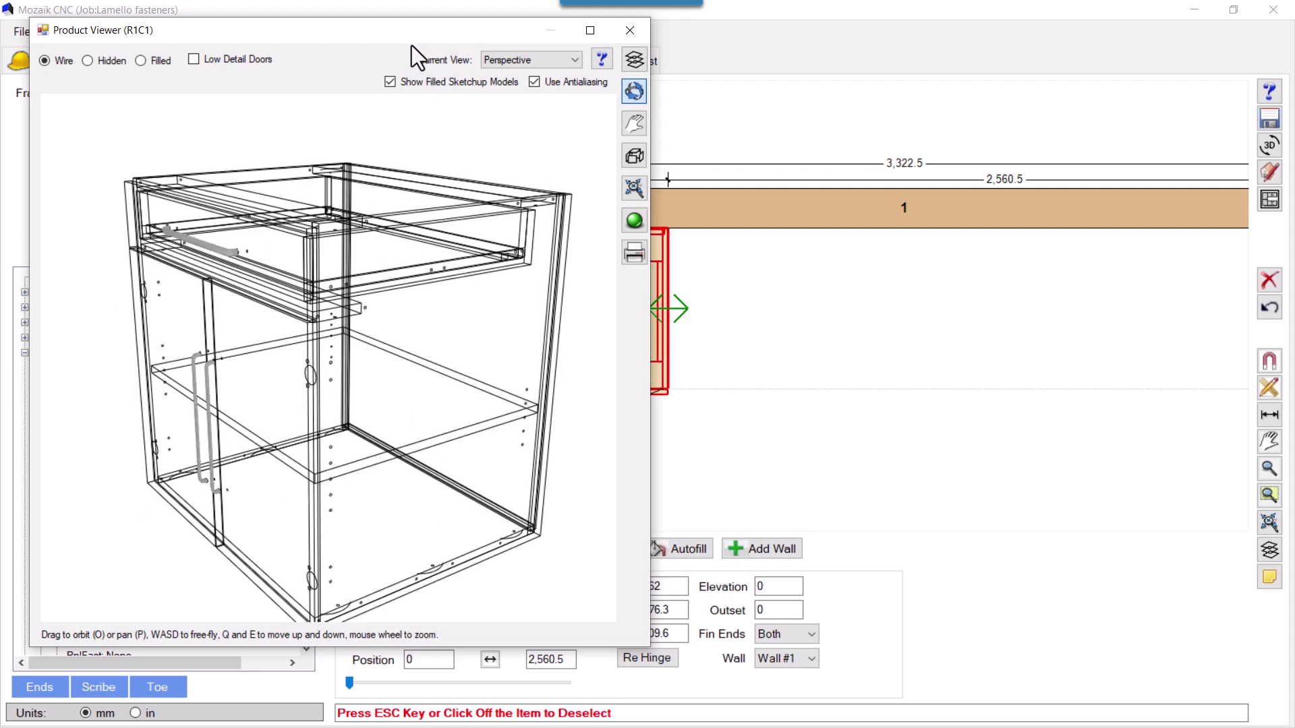
left_click_drag(411, 43, 525, 43)
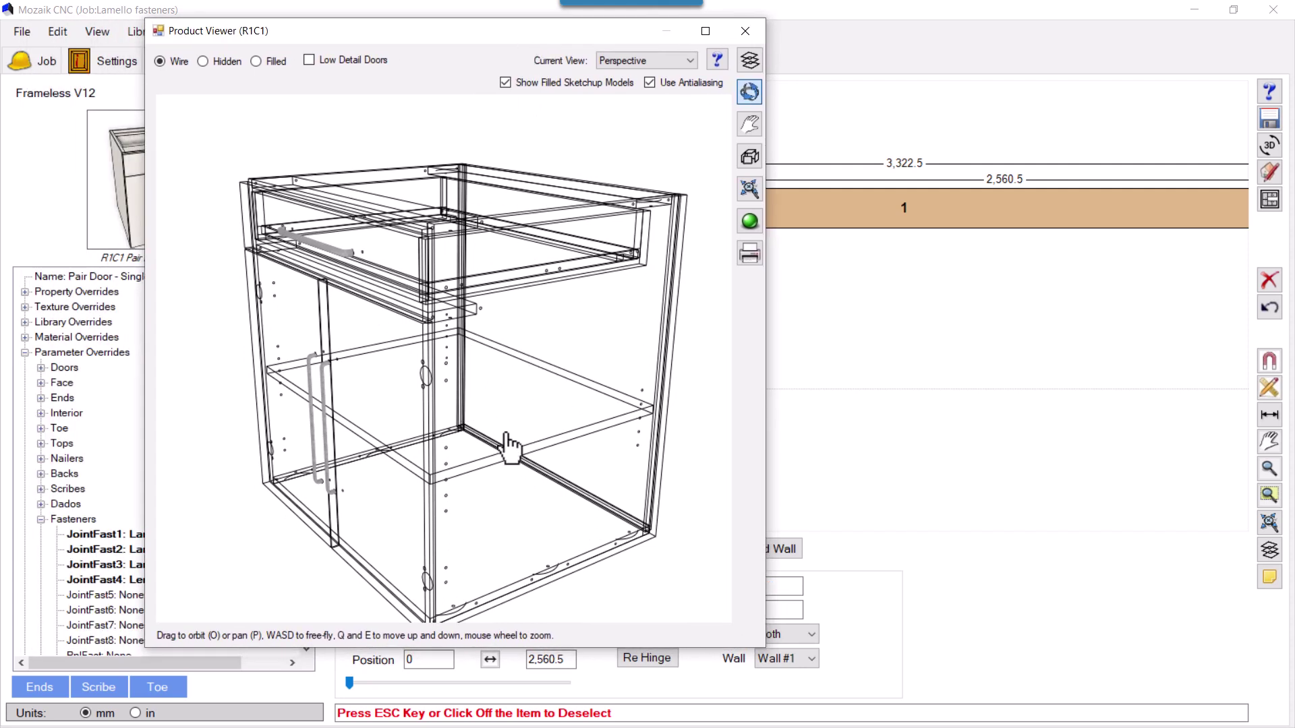
left_click_drag(507, 462, 502, 431)
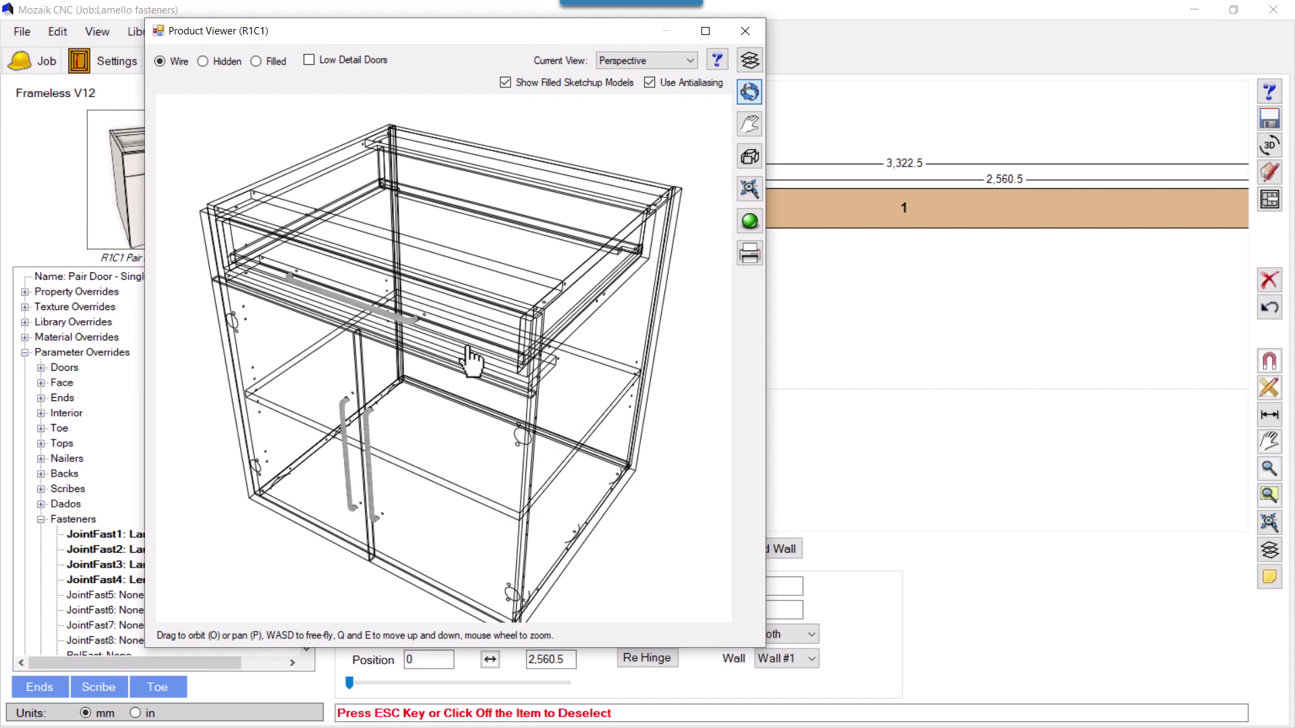
left_click_drag(463, 354, 458, 350)
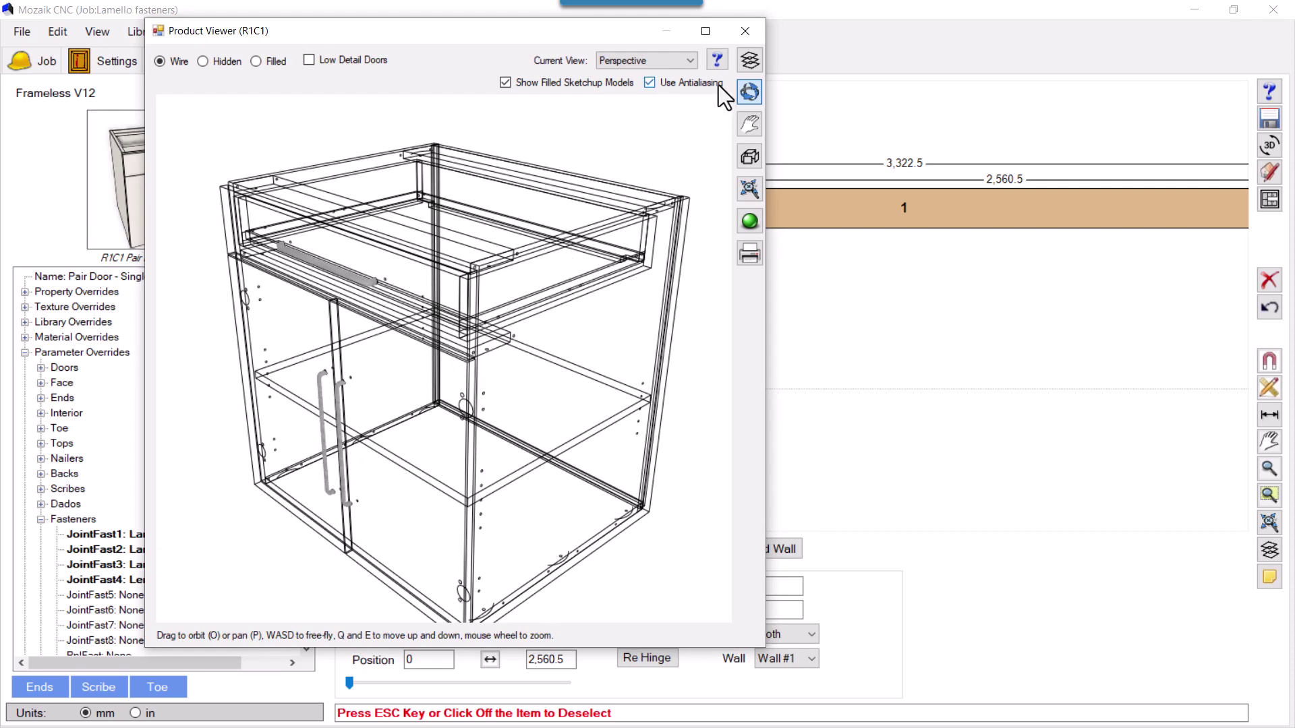
left_click(745, 31)
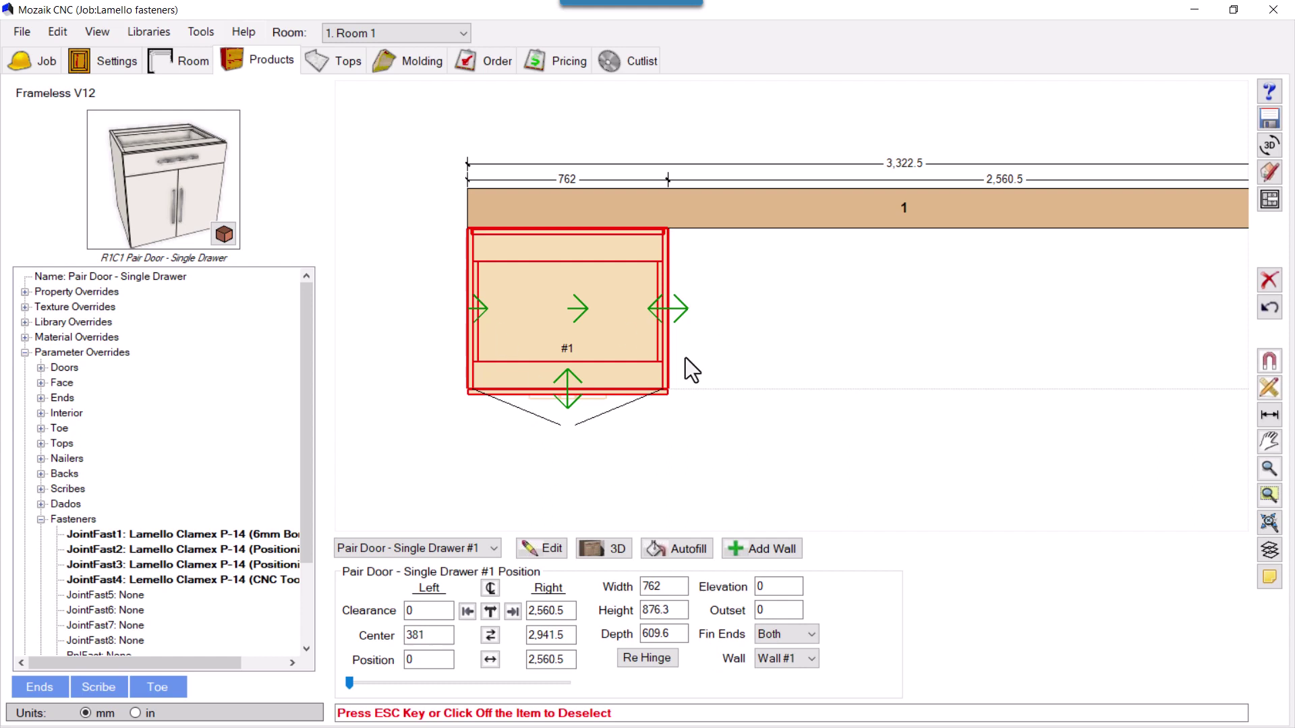
- Clear the current selection and reselect the Pair Door - Single Drawer cabinet in the plan
left_click(446, 553)
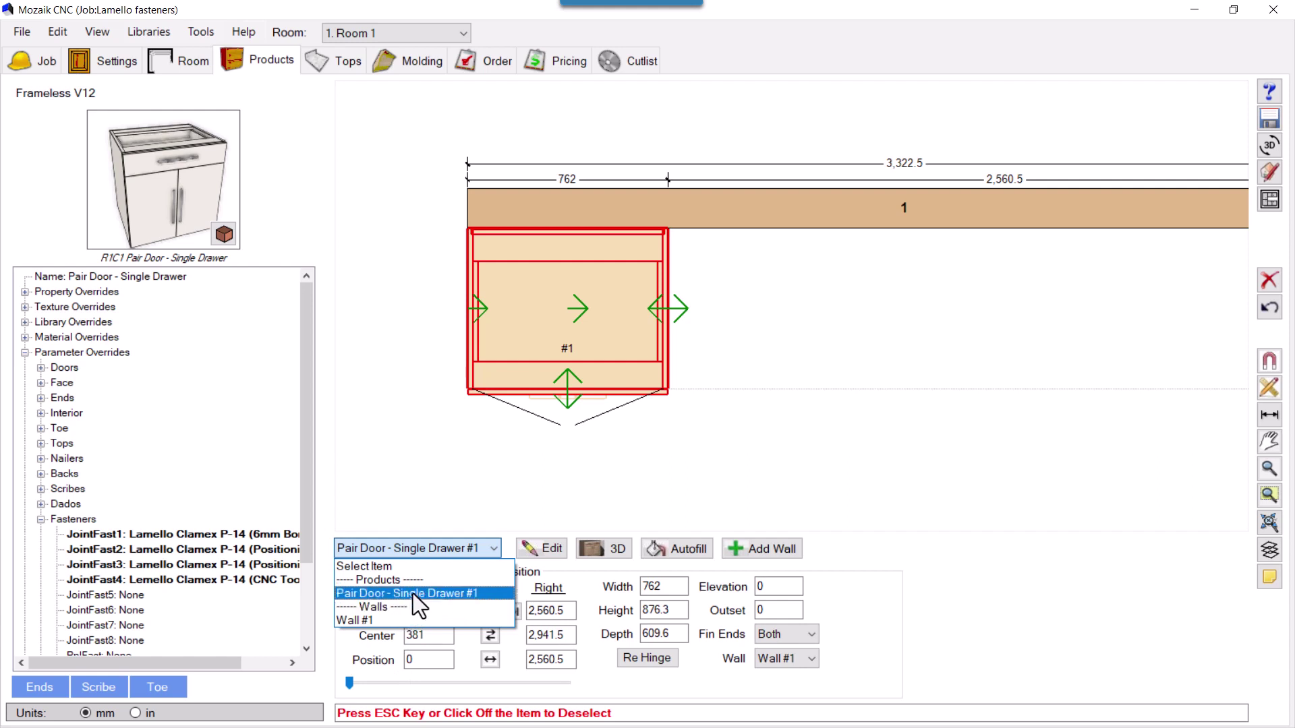
left_click(605, 457)
left_click(604, 457)
left_click(598, 337)
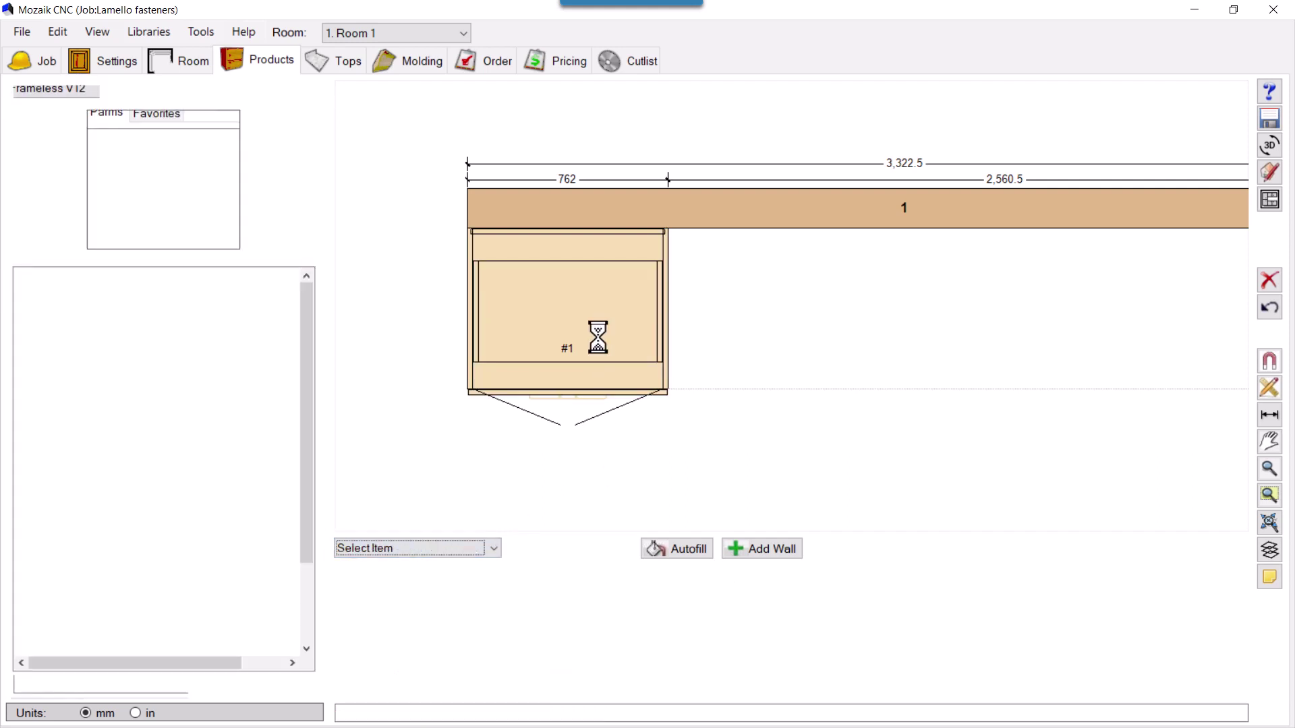